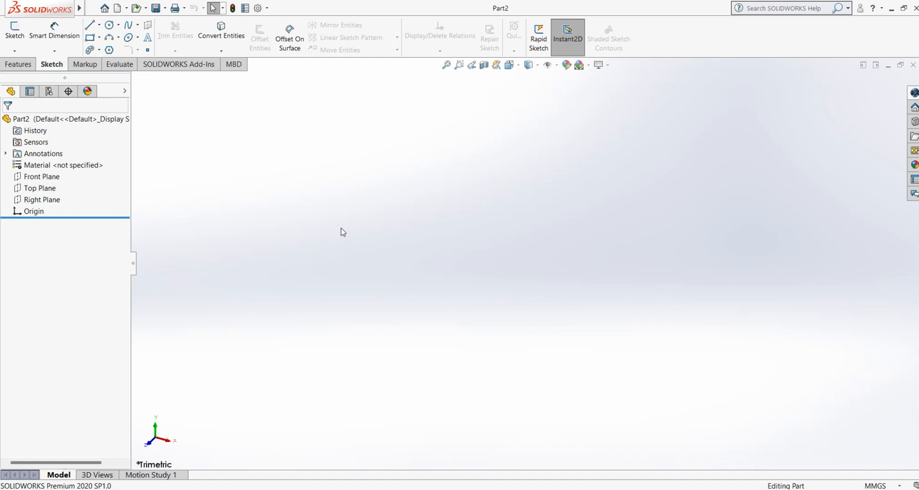
Start a sketch on the Front Plane and draw a corner rectangle about 77 mm wide, above and beside the origin
click(18, 67)
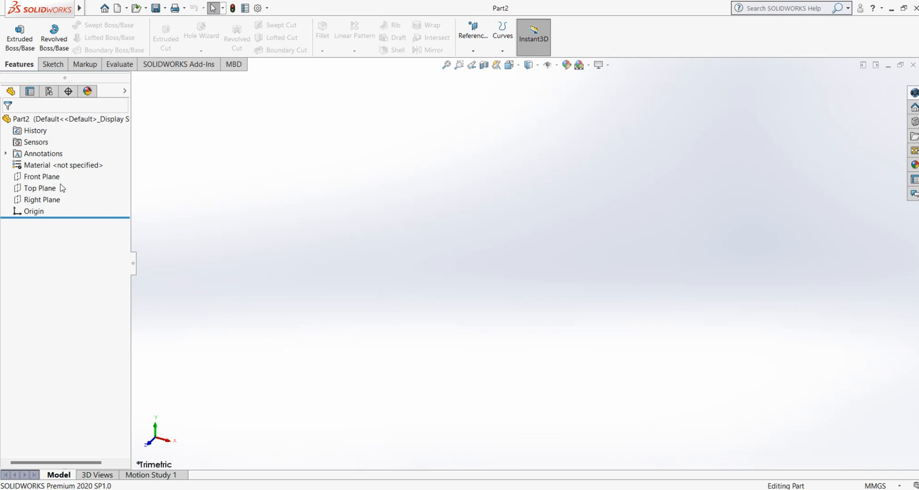
click(41, 177)
click(53, 64)
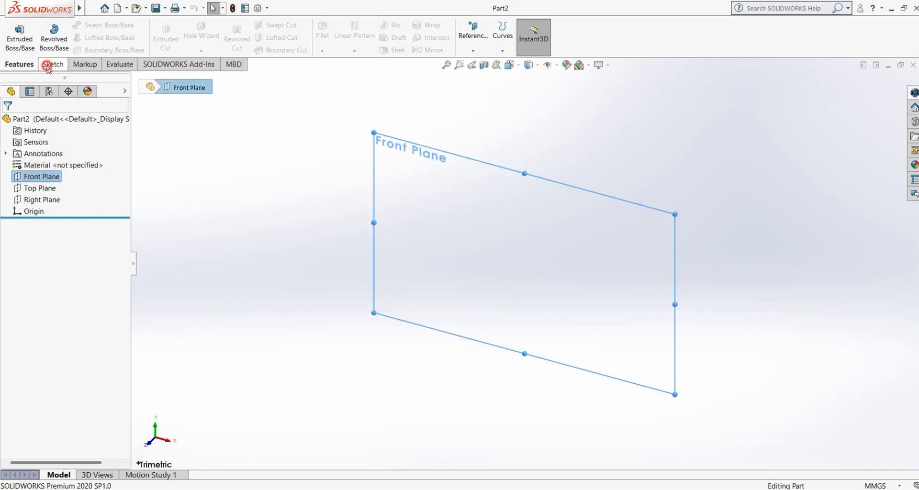
click(14, 33)
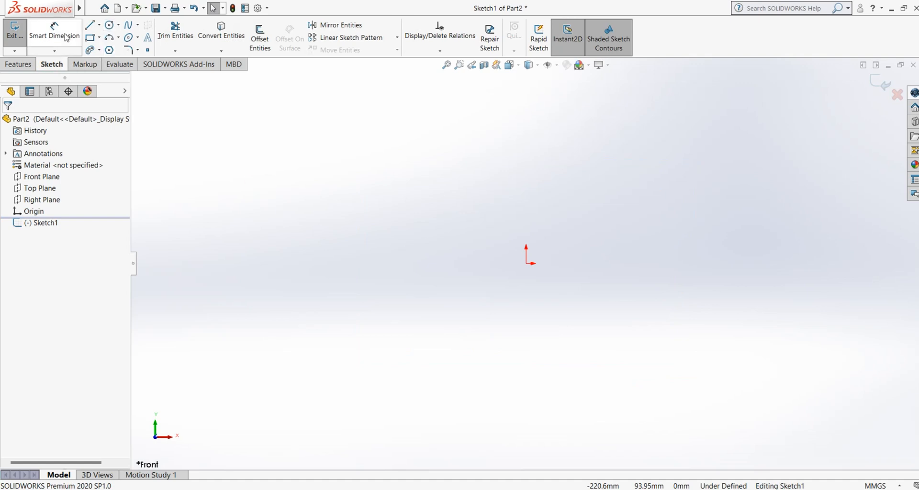
click(90, 37)
click(526, 153)
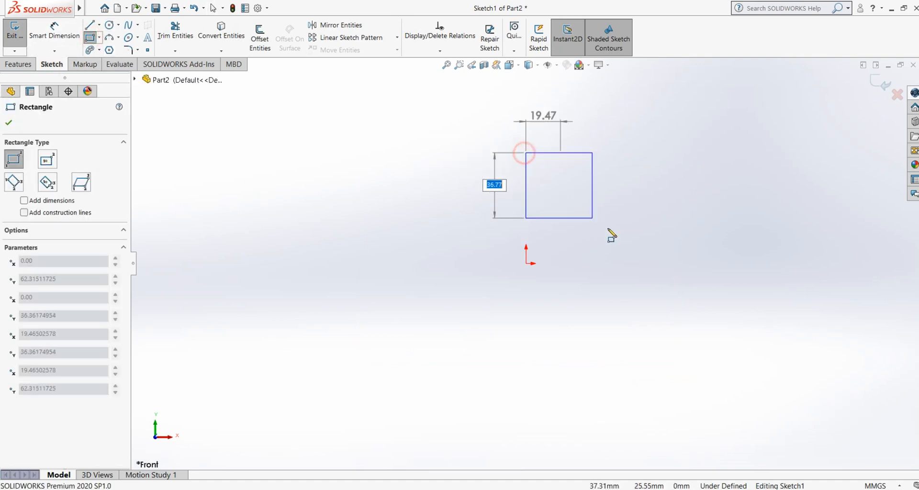
click(662, 258)
right_click(713, 223)
click(731, 233)
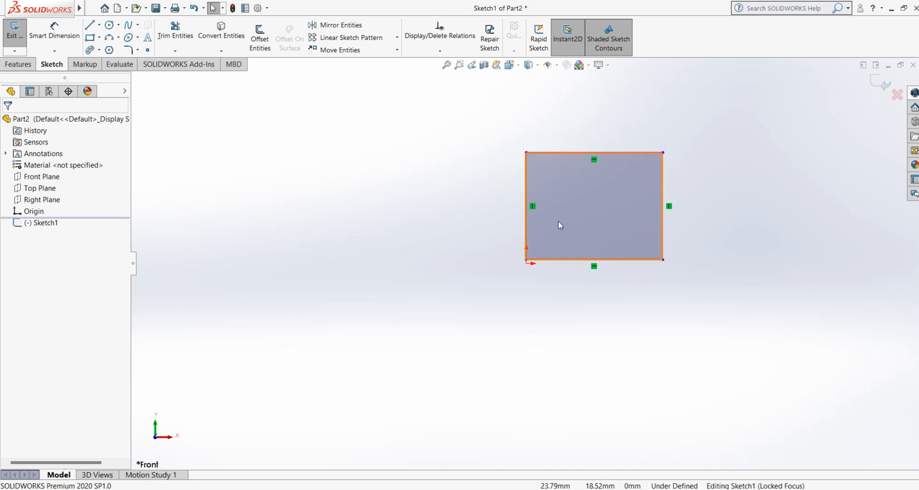
Switch the shaded sketch contours off and back on
click(618, 51)
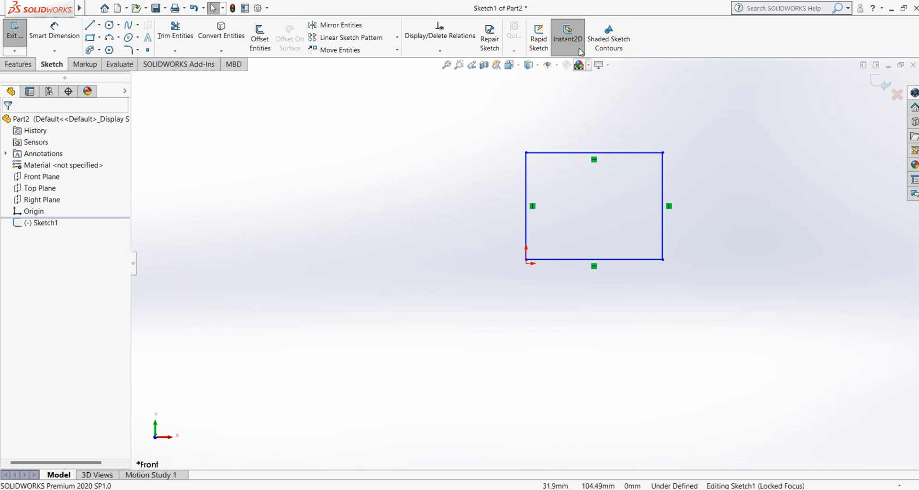
click(613, 44)
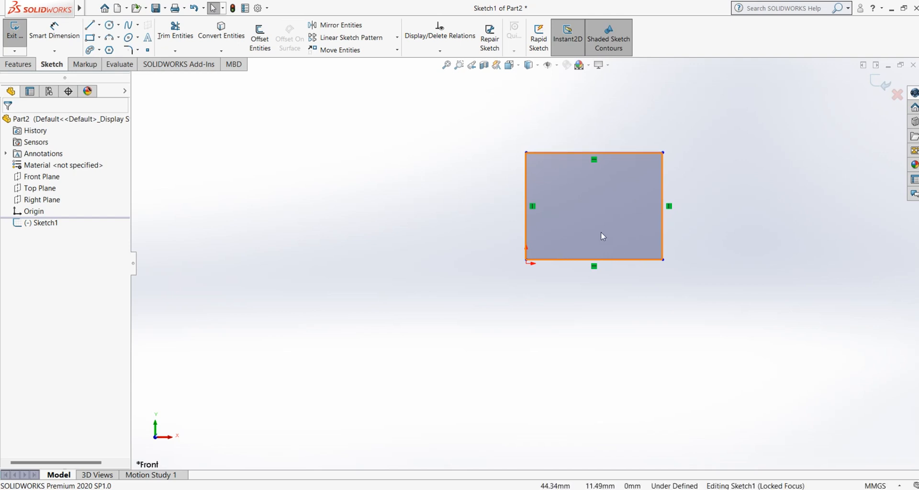
Exit the rectangle sketch and reopen it for editing
click(882, 88)
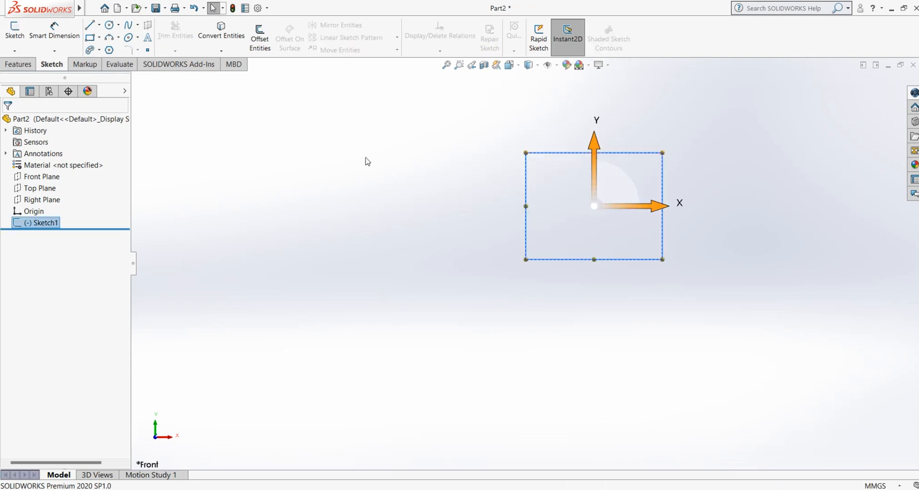
click(362, 252)
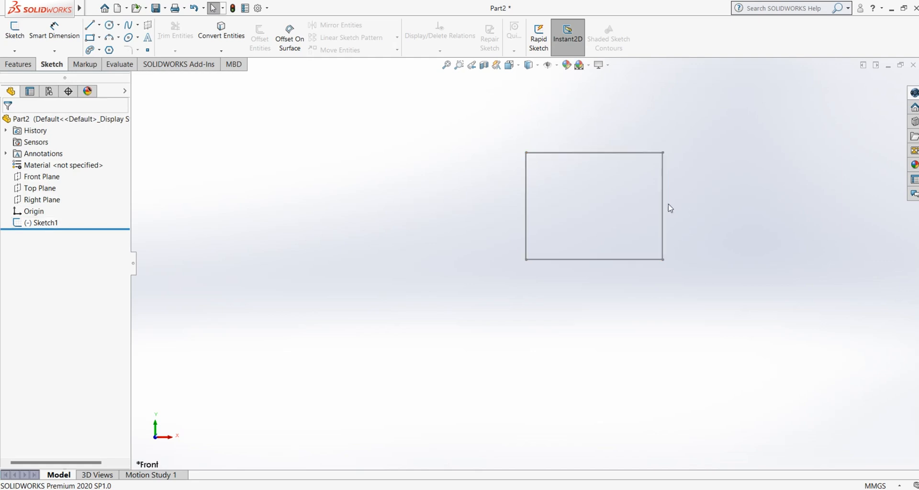
click(53, 224)
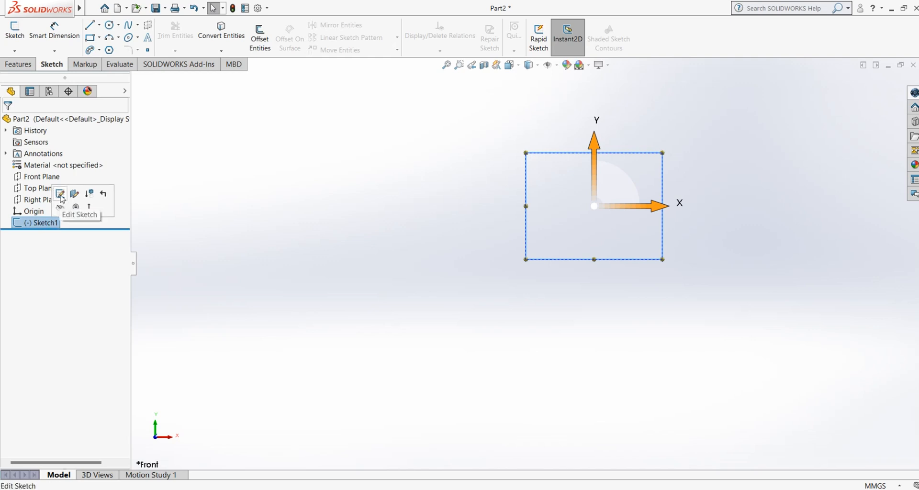
click(261, 199)
right_click(46, 227)
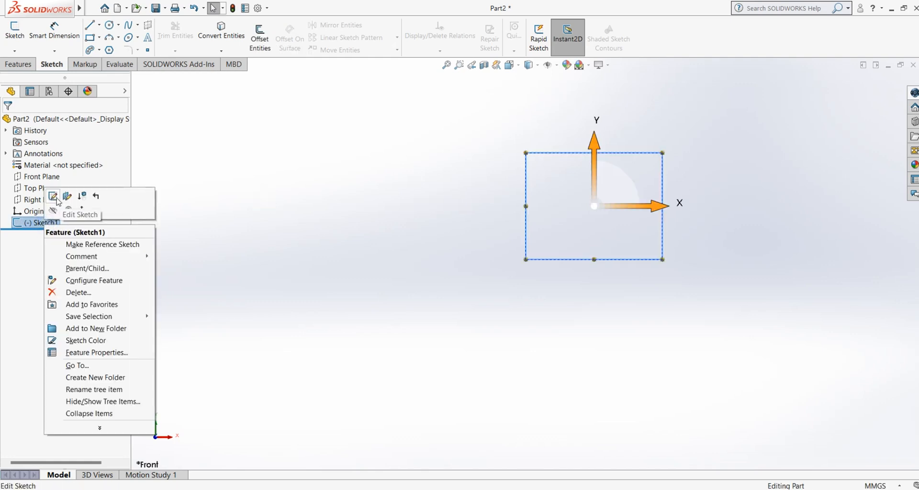
click(53, 197)
click(593, 240)
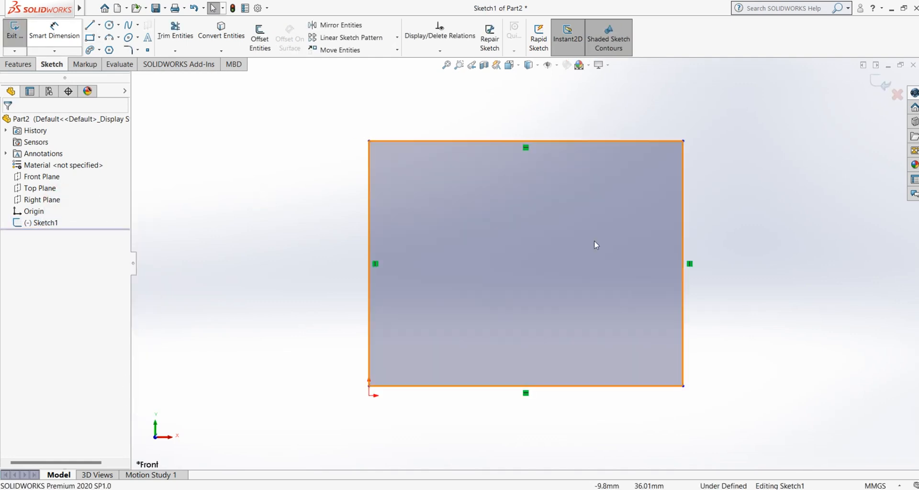
key(Escape)
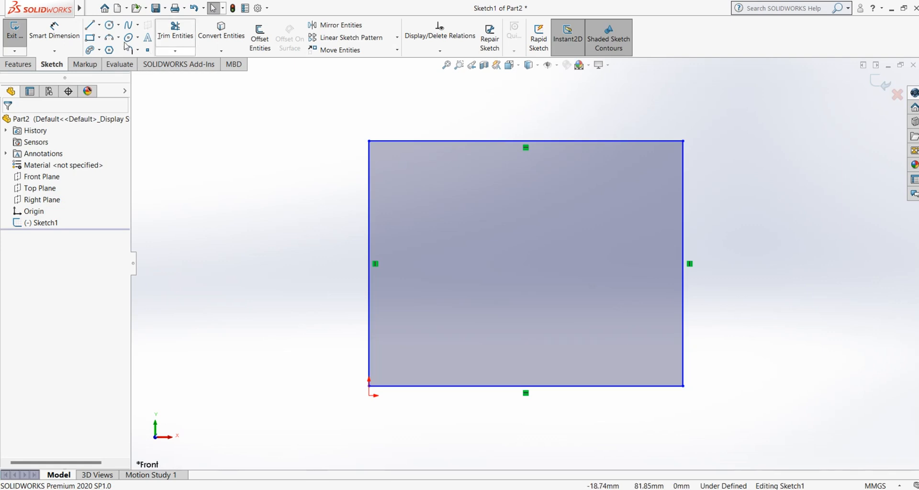
Dimension the rectangle's upper horizontal edge to 50 mm
click(54, 31)
click(484, 141)
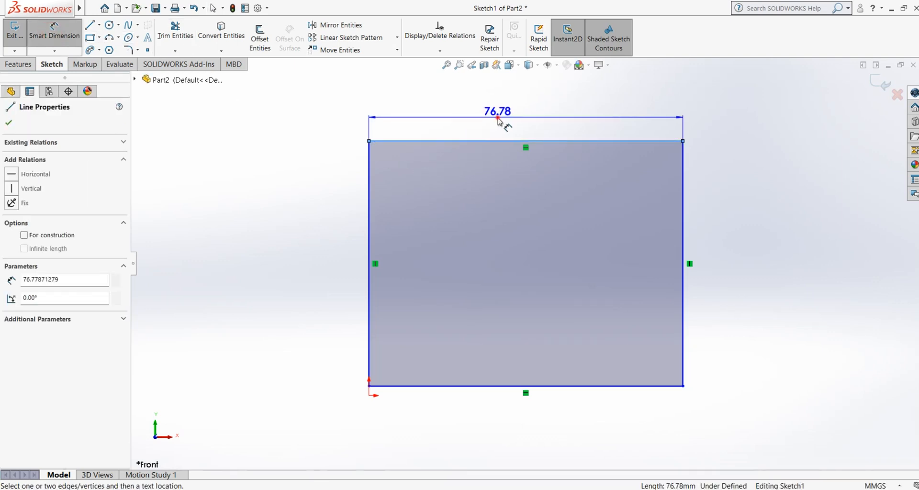
click(496, 121)
text(50)
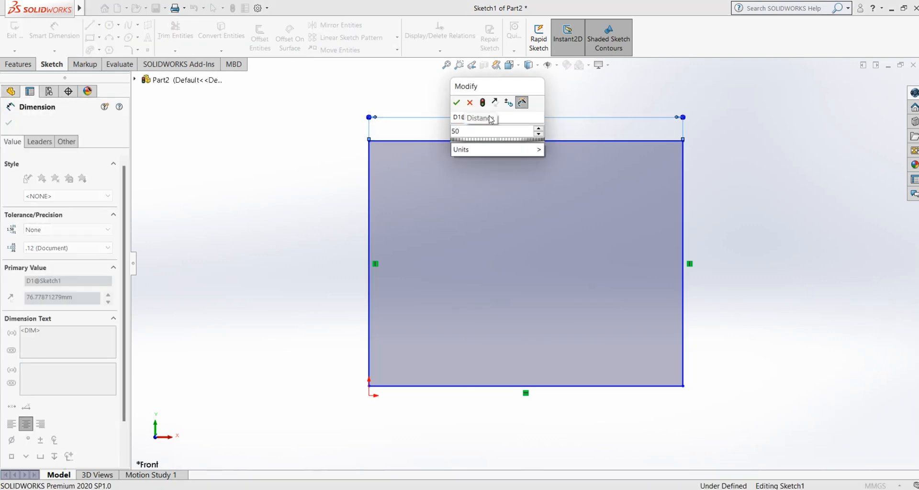
key(Return)
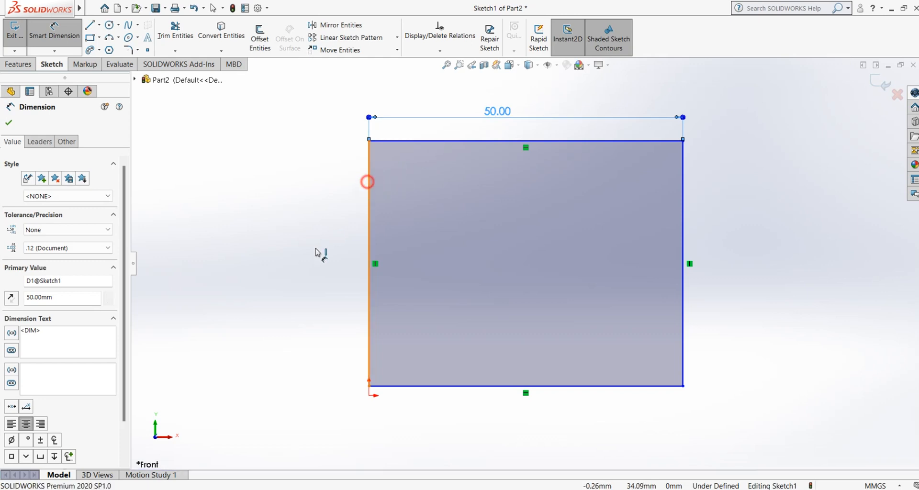
Dimension the rectangle's vertical edge to 60 mm and exit the sketch
click(318, 253)
click(314, 255)
text(60)
key(Return)
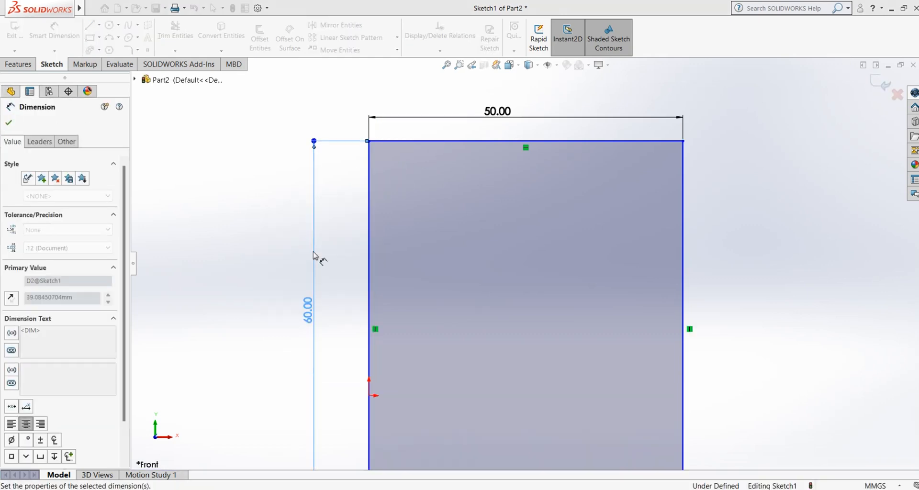
click(880, 83)
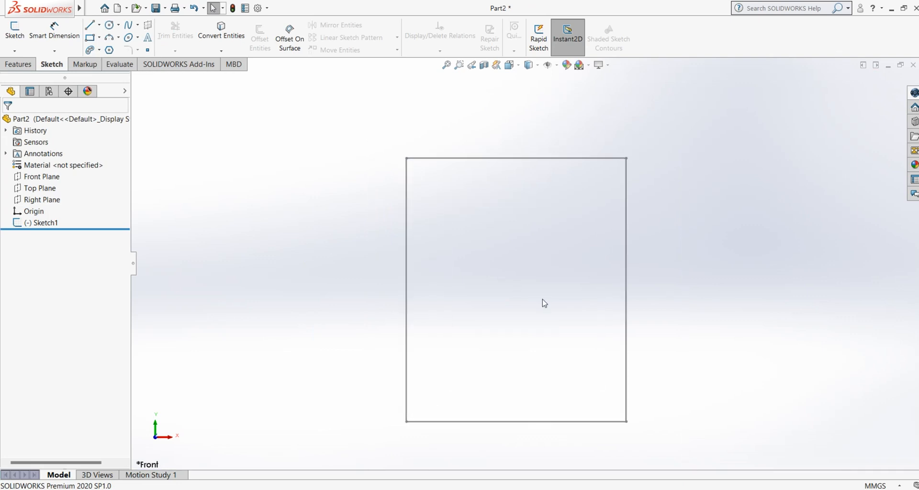
mouse_move(544, 304)
middle_down()
mouse_move(513, 322)
mouse_move(554, 283)
mouse_move(530, 303)
mouse_move(553, 263)
mouse_move(505, 322)
mouse_move(512, 351)
mouse_move(546, 258)
mouse_move(482, 291)
mouse_move(527, 287)
mouse_move(508, 314)
mouse_move(538, 289)
mouse_move(521, 320)
mouse_move(520, 307)
middle_up()
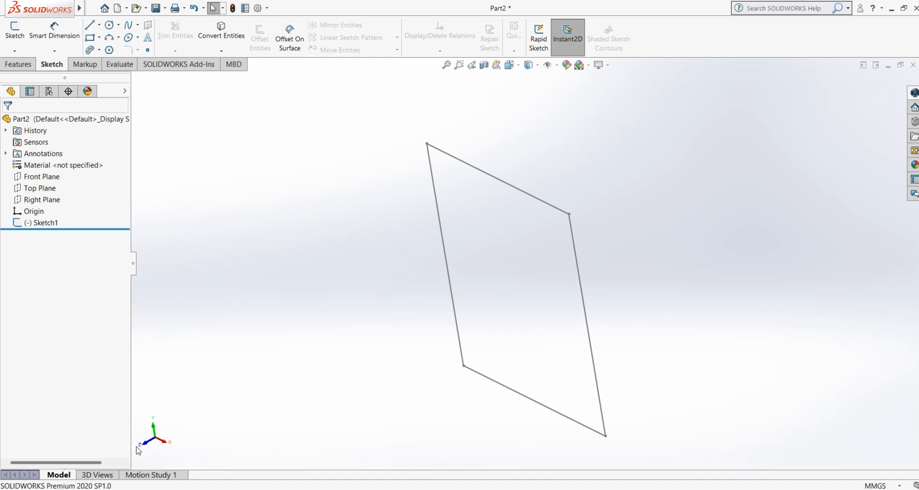
drag(132, 400, 201, 464)
click(260, 384)
mouse_move(515, 320)
middle_down()
mouse_move(517, 287)
mouse_move(528, 320)
mouse_move(517, 311)
mouse_move(520, 319)
mouse_move(564, 268)
mouse_move(511, 283)
mouse_move(533, 295)
mouse_move(499, 304)
mouse_move(552, 240)
mouse_move(507, 306)
mouse_move(537, 275)
mouse_move(534, 314)
mouse_move(517, 310)
mouse_move(515, 325)
mouse_move(503, 292)
mouse_move(521, 313)
mouse_move(533, 308)
mouse_move(526, 323)
middle_up()
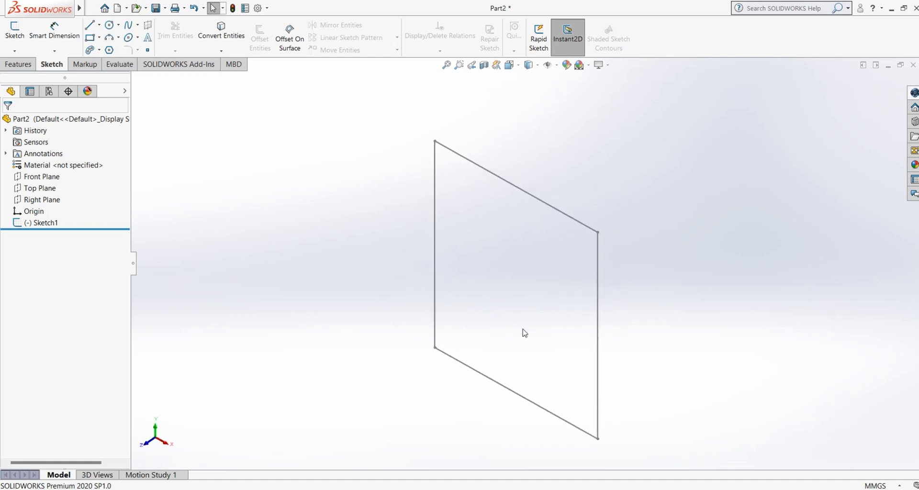
mouse_move(456, 131)
middle_down()
mouse_move(481, 183)
mouse_move(441, 207)
mouse_move(453, 141)
mouse_move(437, 110)
mouse_move(461, 129)
mouse_move(441, 137)
mouse_move(445, 143)
middle_up()
middle_drag(488, 296, 562, 297)
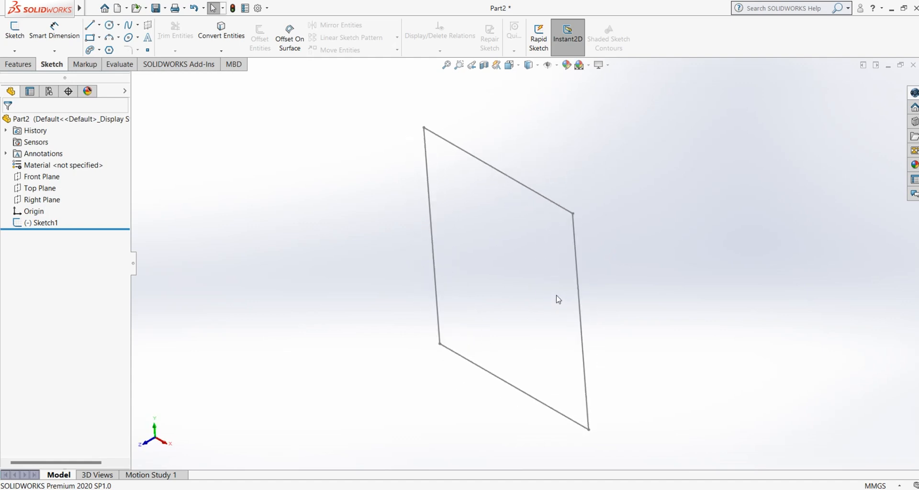
Start an extruded boss from the rectangle sketch, with Sketch Plane as its start condition
click(18, 64)
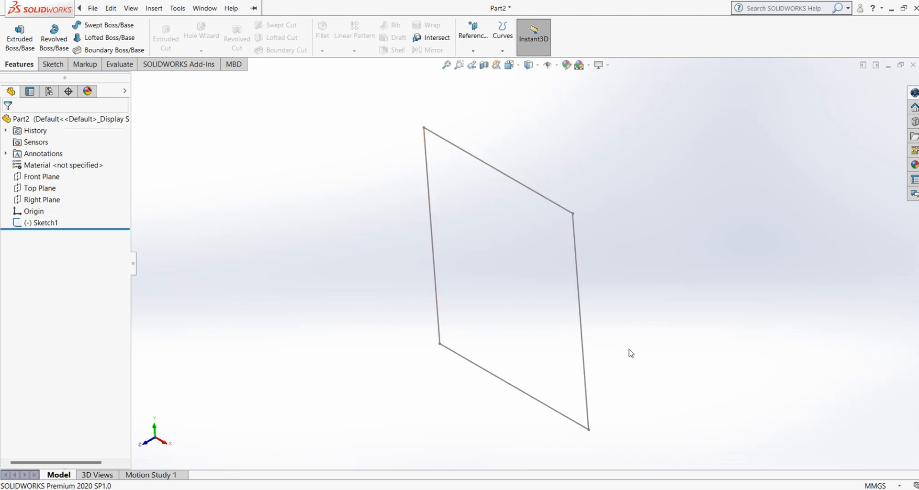
click(38, 223)
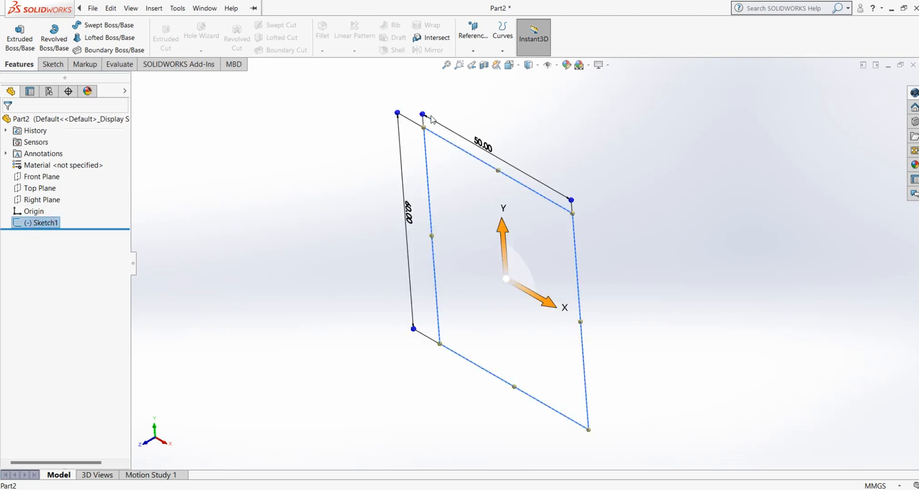
click(320, 338)
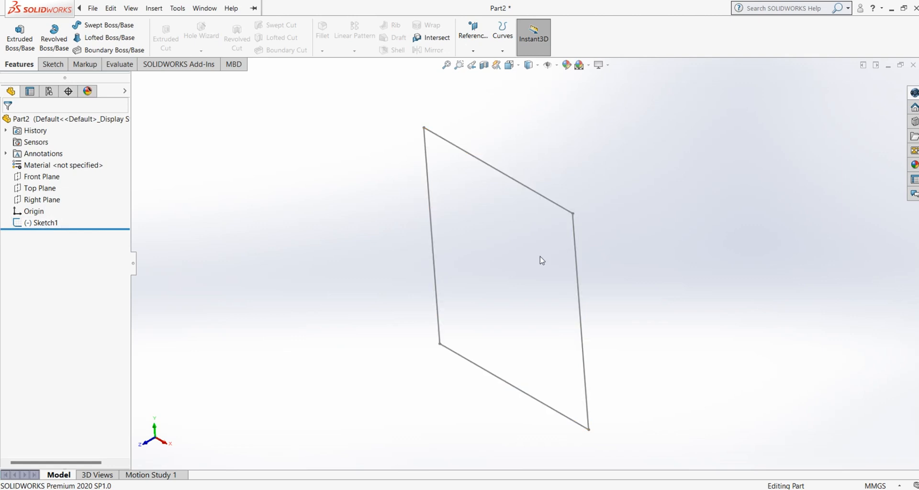
click(46, 225)
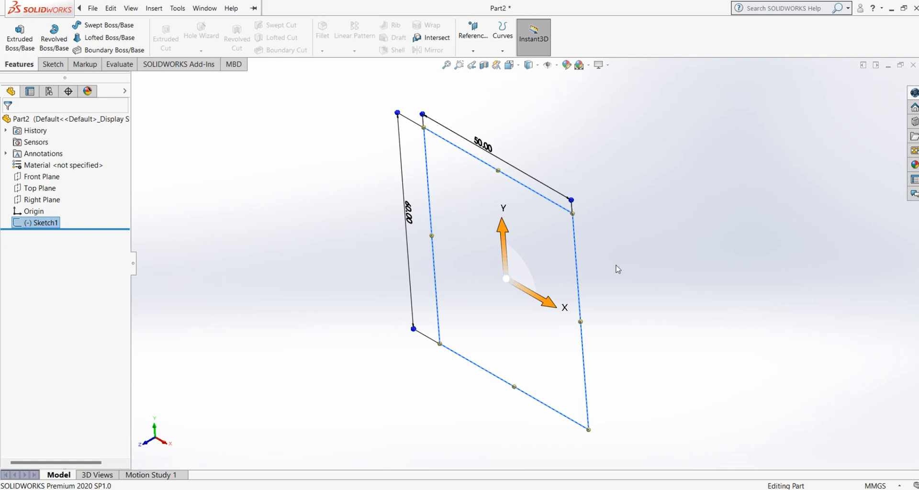
click(28, 47)
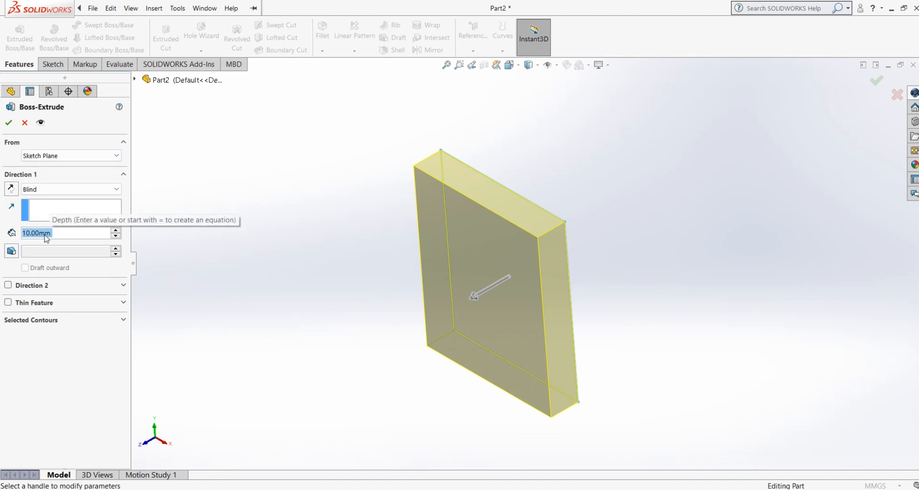
click(51, 159)
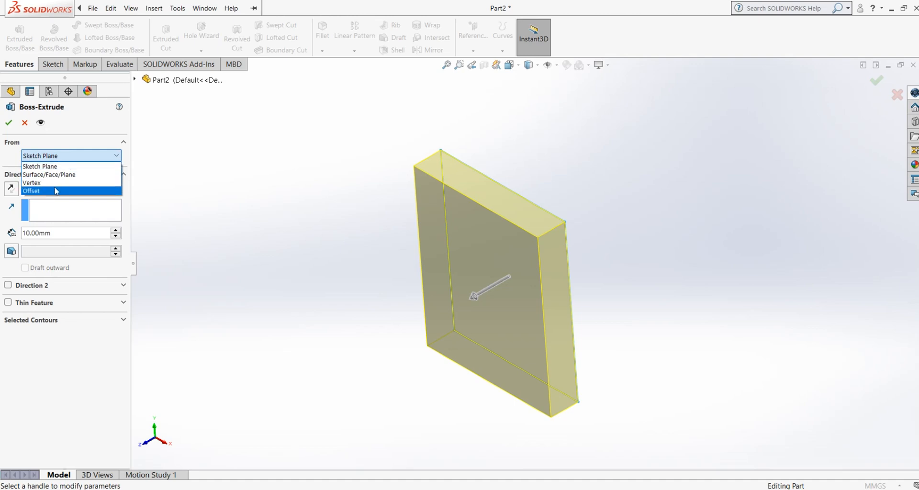
click(61, 166)
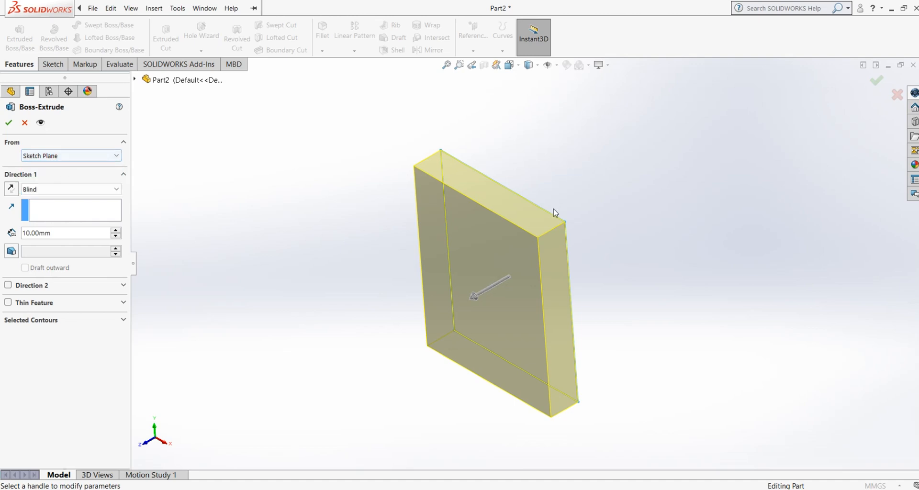
Set the Blind depth of the boss extrusion to 40 mm and inspect the preview
mouse_move(552, 211)
middle_down()
mouse_move(590, 243)
mouse_move(541, 228)
mouse_move(527, 244)
mouse_move(534, 252)
middle_up()
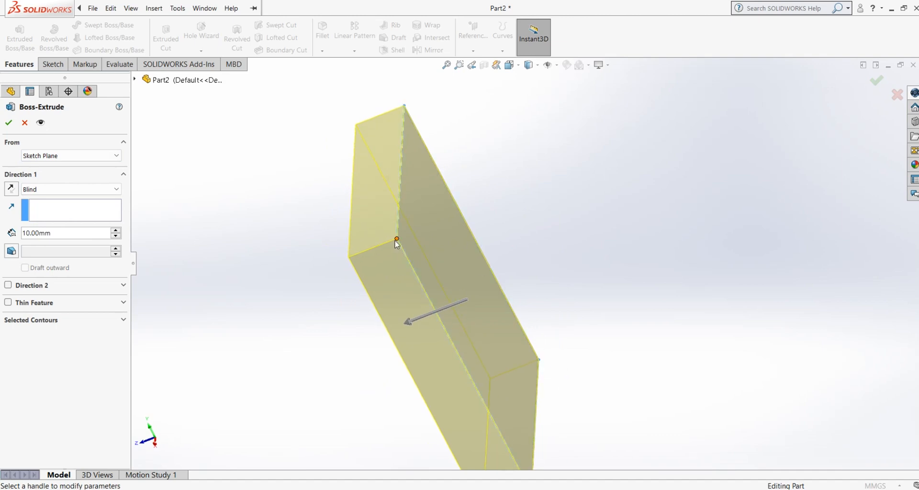
middle_drag(496, 283, 544, 251)
scroll(542, 247, up, 1)
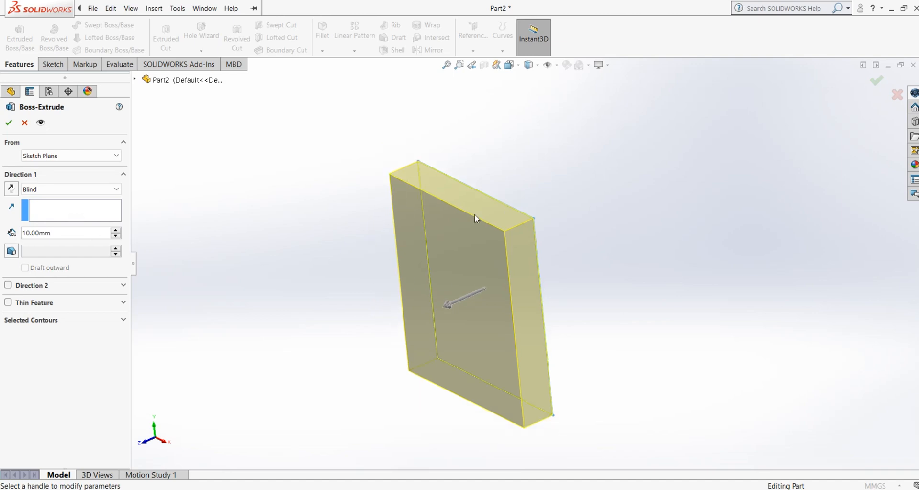
click(116, 231)
click(116, 231)
click(116, 231)
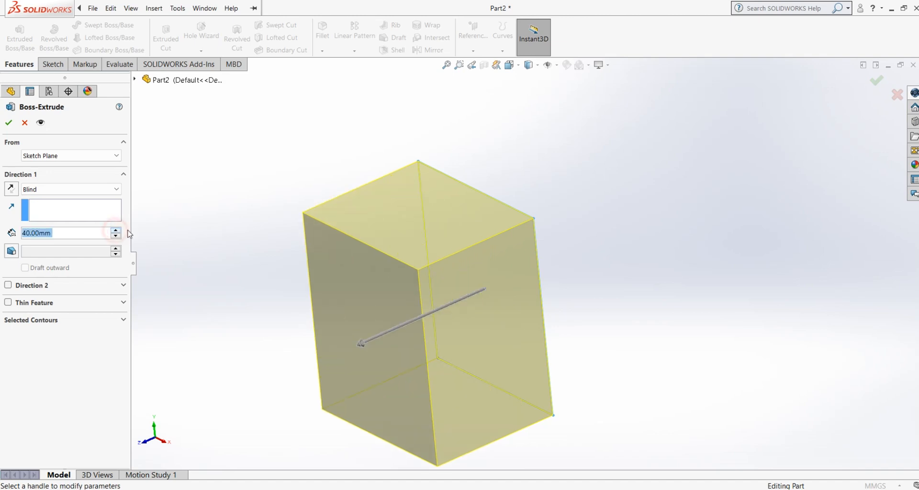
scroll(390, 271, up, 1)
scroll(390, 272, down, 1)
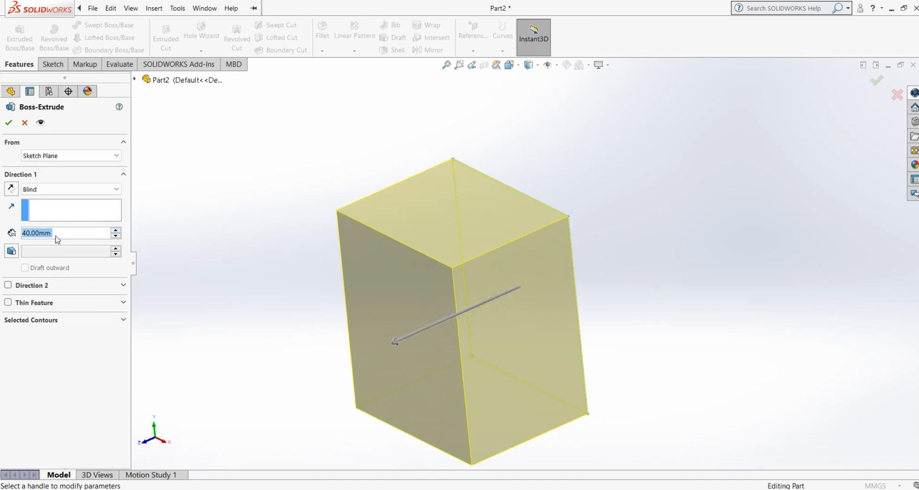
scroll(452, 327, up, 2)
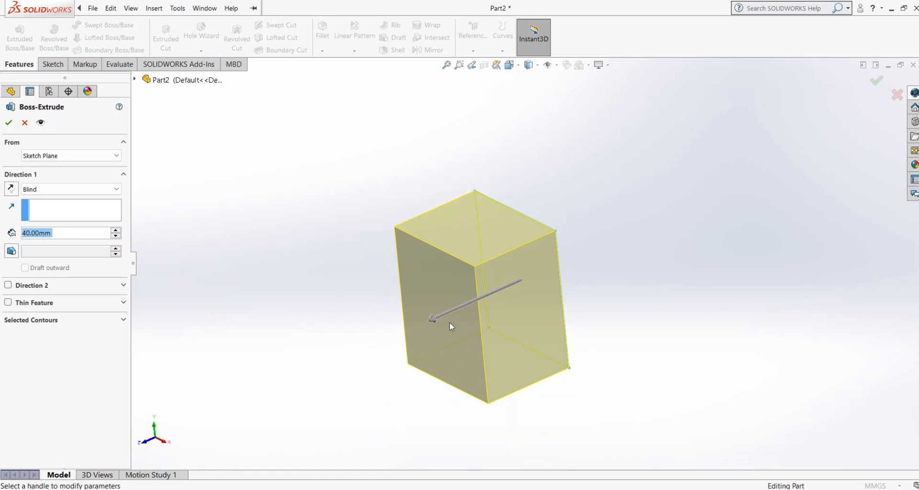
scroll(493, 345, down, 1)
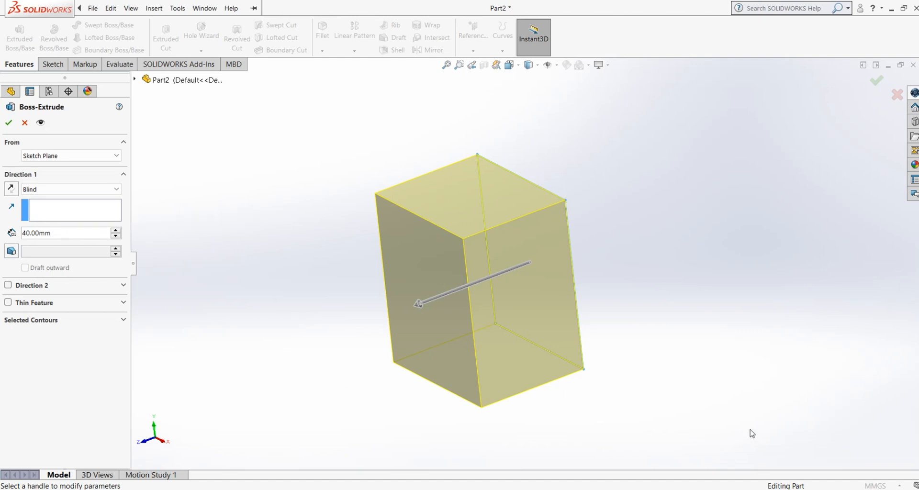
Review the extrusion's end conditions, then try reversing its direction and restore the original direction
click(98, 189)
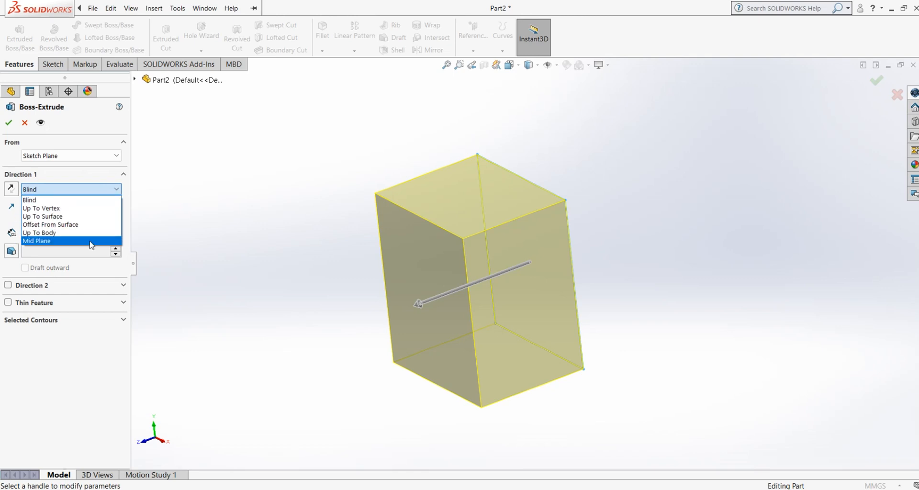
click(219, 233)
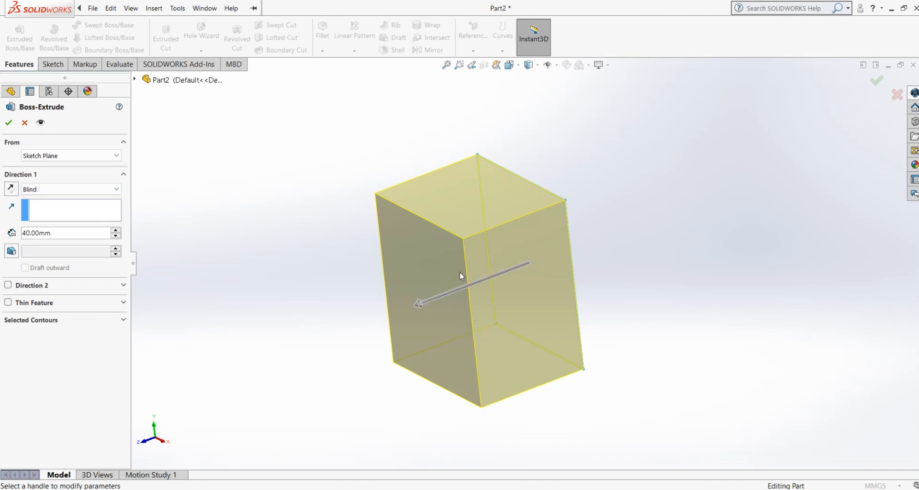
click(11, 192)
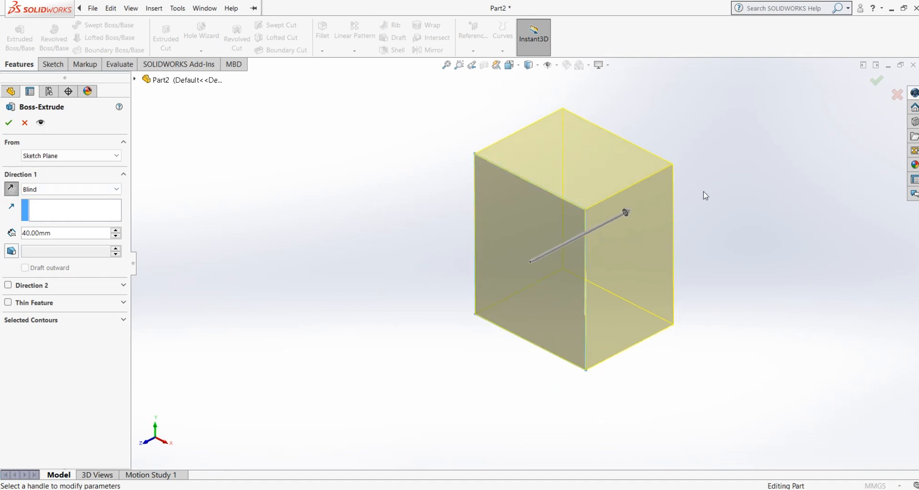
click(12, 189)
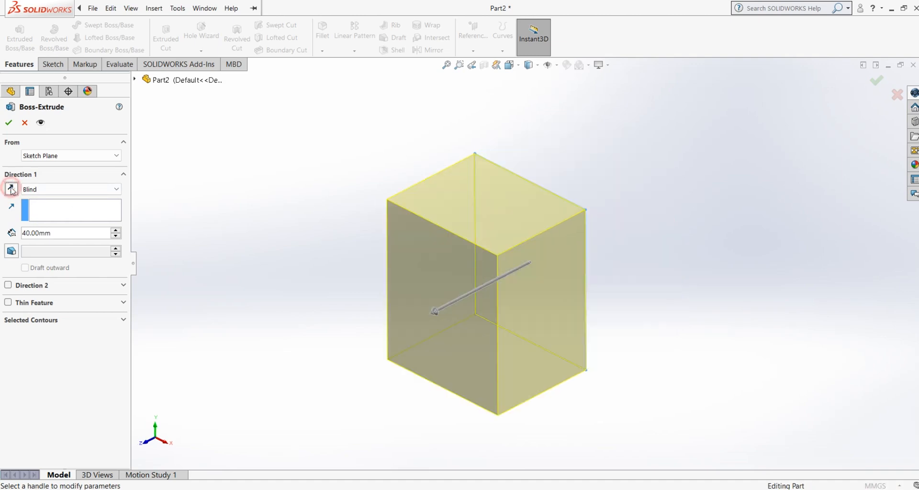
middle_drag(604, 334, 533, 256)
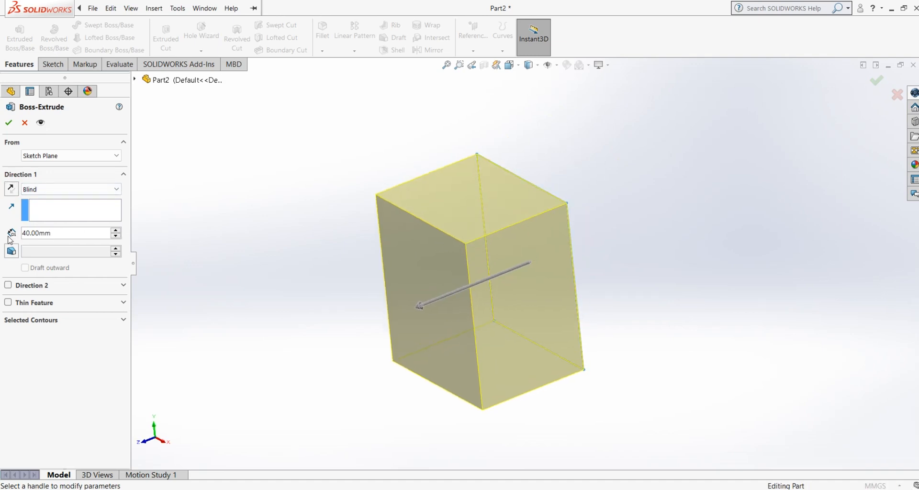
Set the Blind depth of the boss extrusion to 50 mm
click(117, 230)
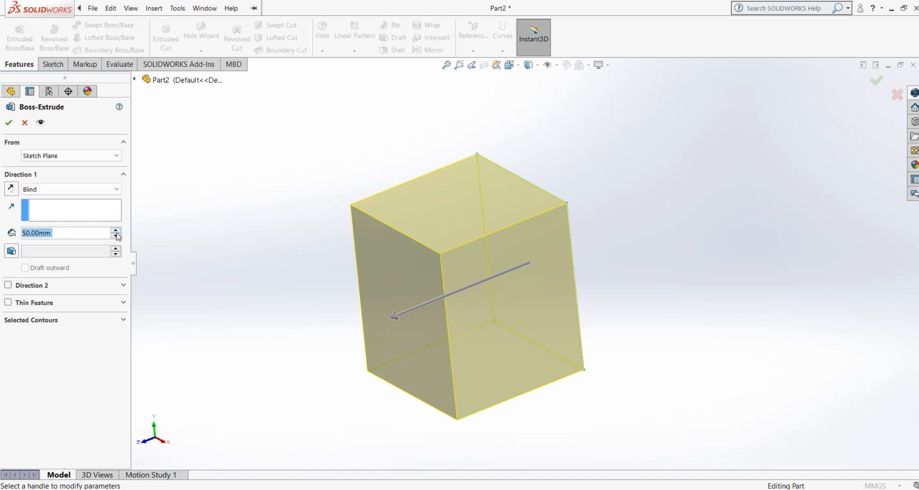
click(116, 230)
click(116, 236)
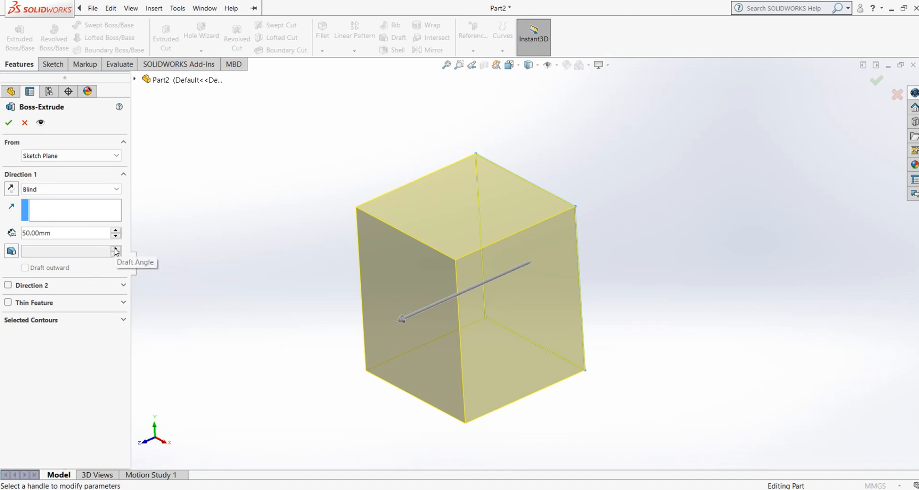
Apply a draft to the boss extrusion and raise the draft angle to 13 degrees
click(11, 251)
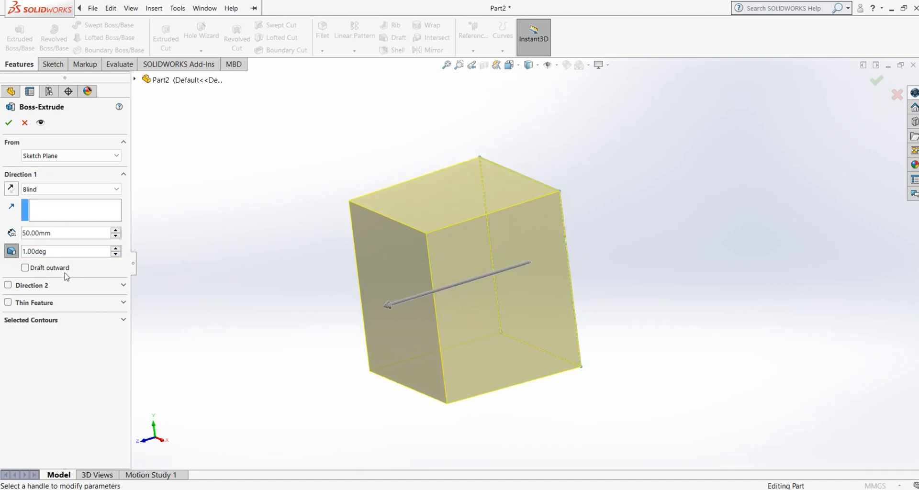
click(116, 249)
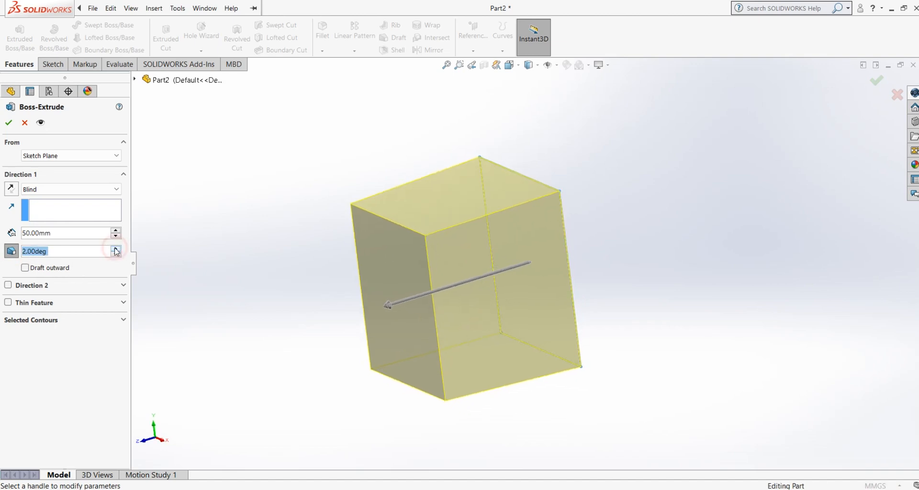
click(116, 249)
click(116, 249)
click(115, 249)
click(116, 249)
click(116, 249)
click(116, 249)
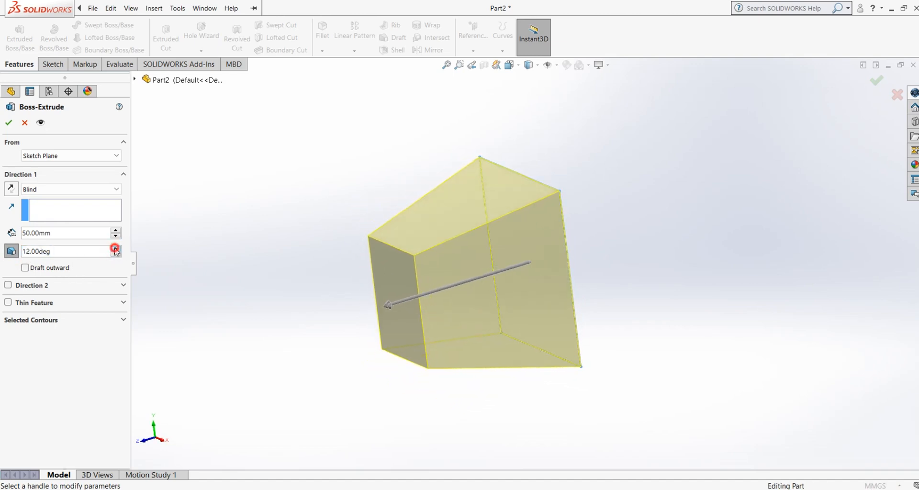
click(116, 248)
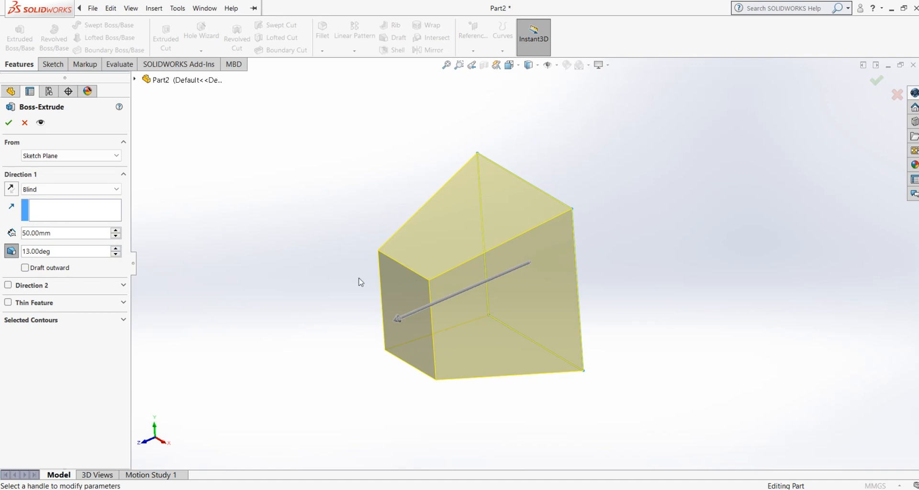
Try the draft outward, then turn off both the outward option and the draft
click(25, 268)
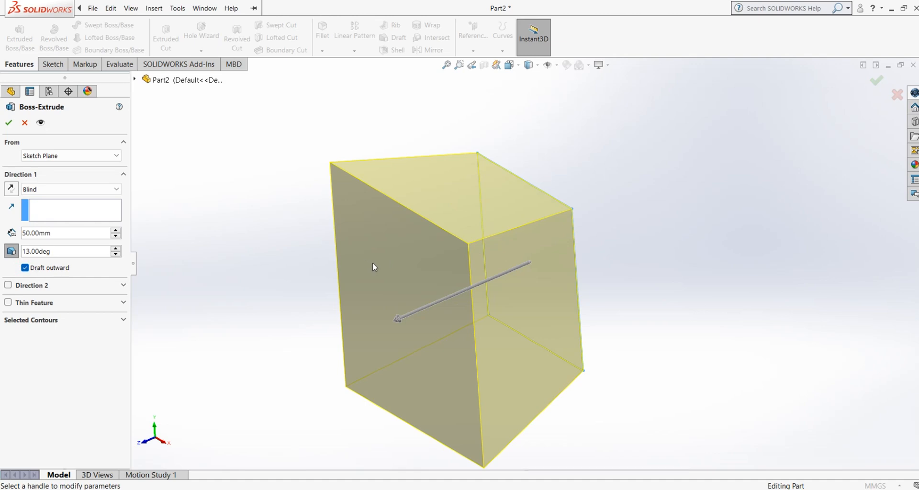
click(25, 269)
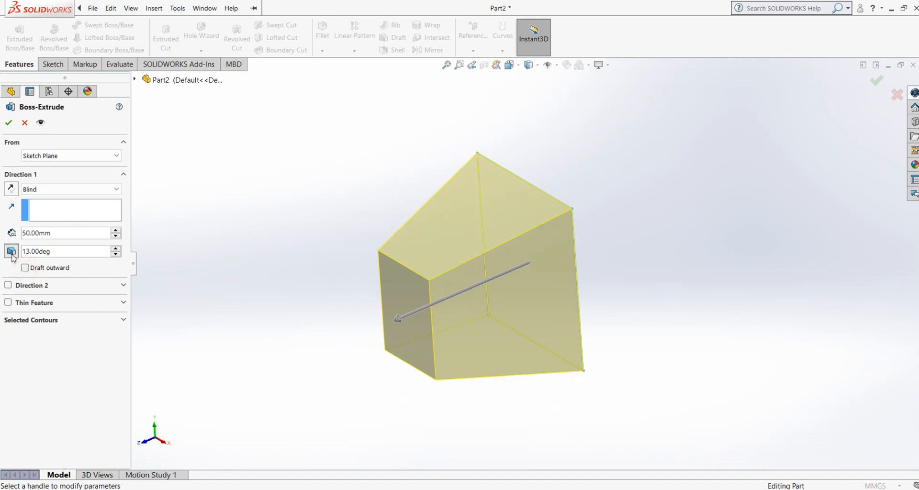
click(11, 251)
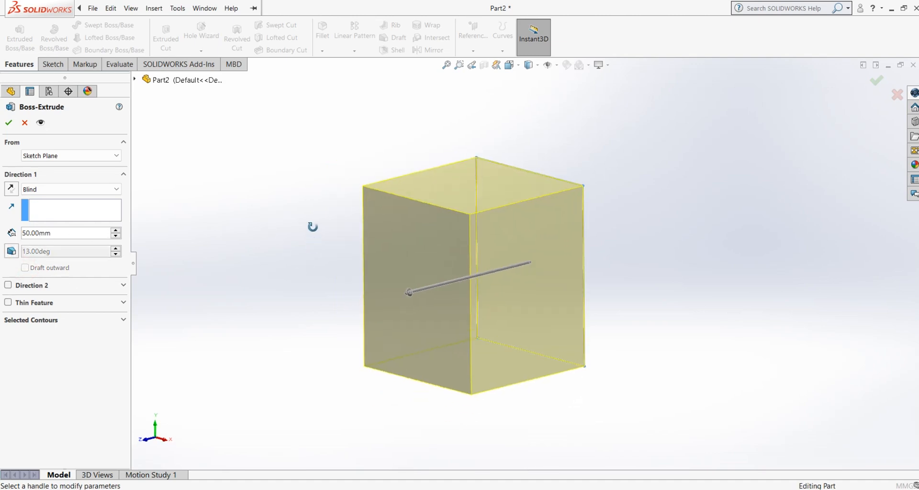
Finish the 50 mm boss extrusion and highlight its body in the Solid Bodies folder
click(9, 124)
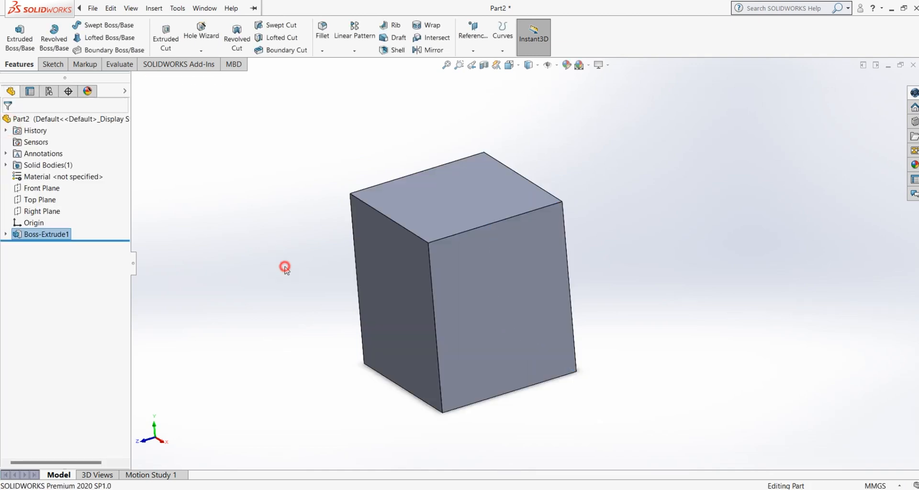
middle_drag(286, 271, 306, 308)
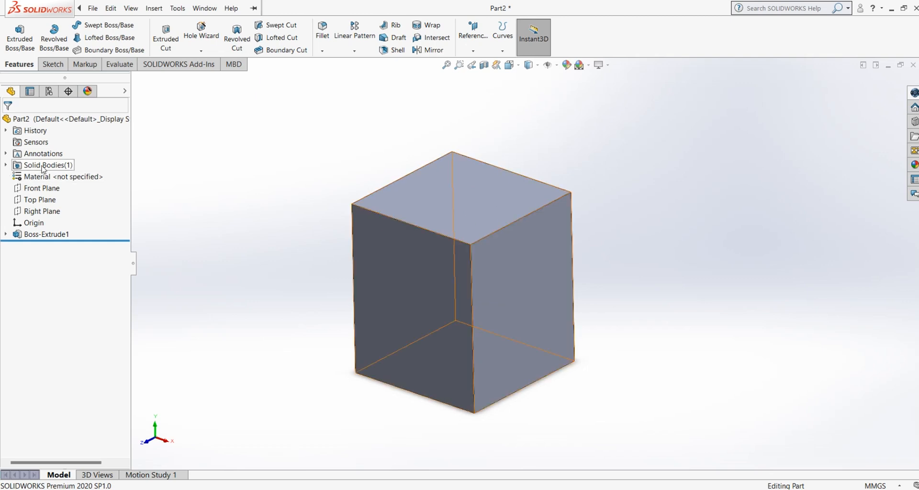
click(6, 165)
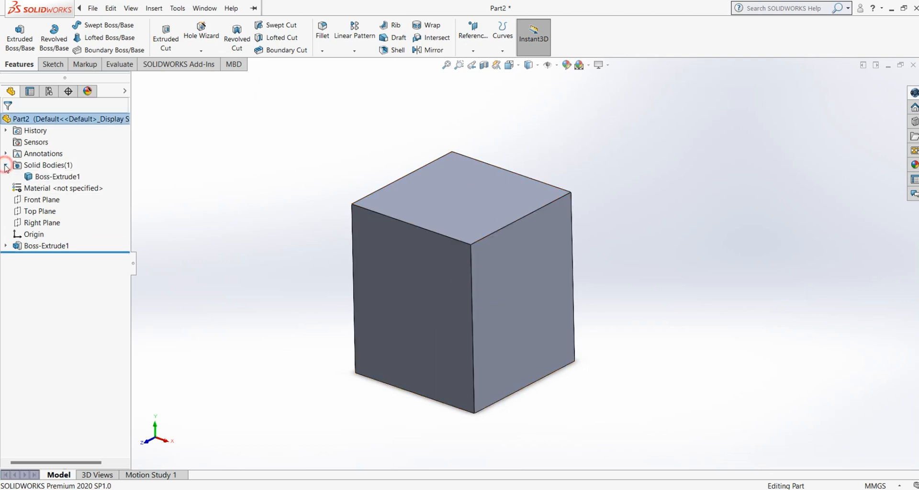
click(60, 177)
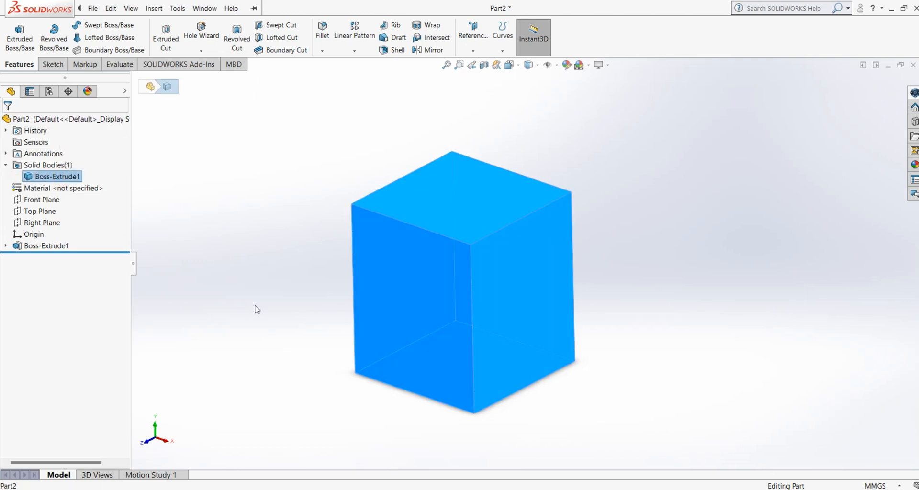
click(255, 307)
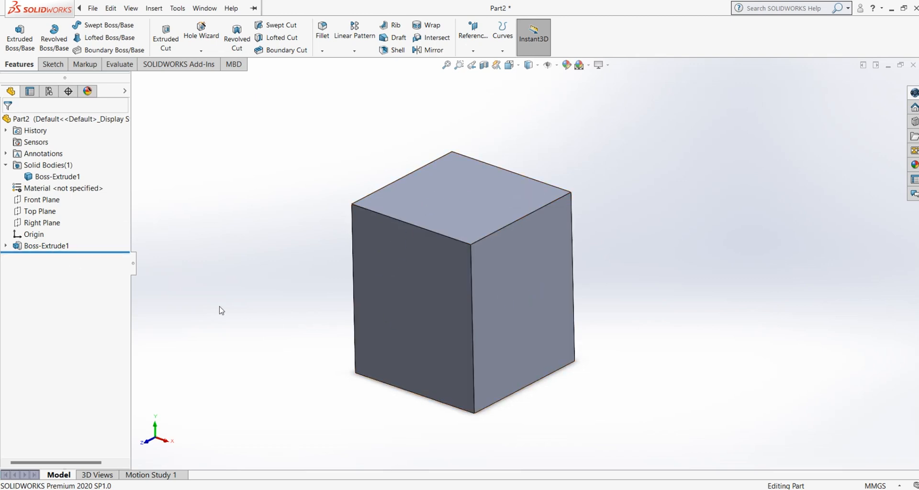
Examine the boss extrusion feature and the sketch it contains in the feature tree
click(53, 246)
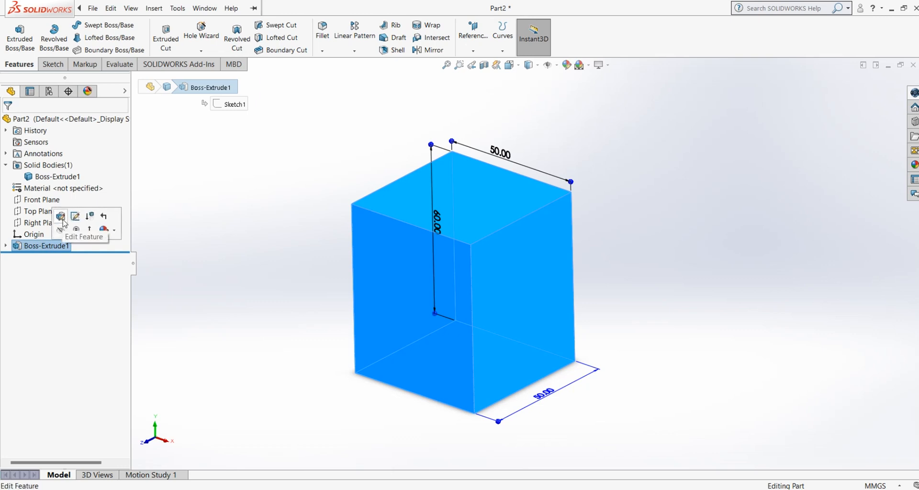
click(6, 247)
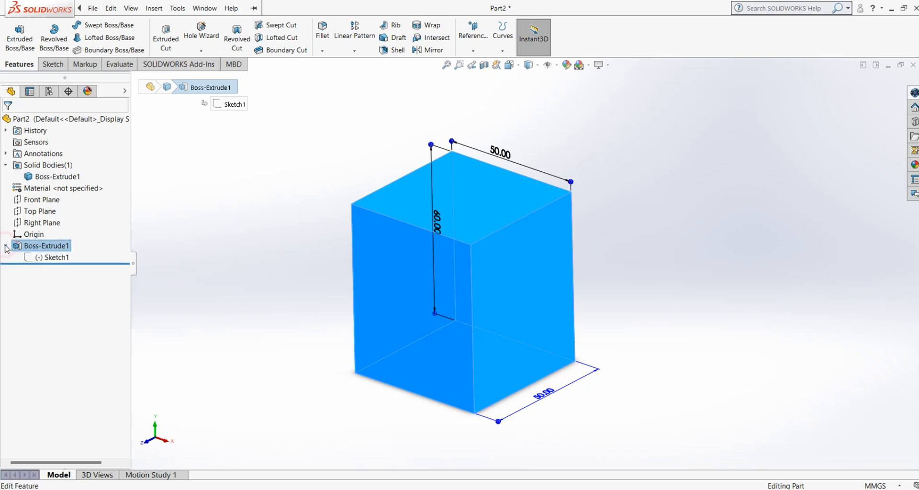
click(53, 258)
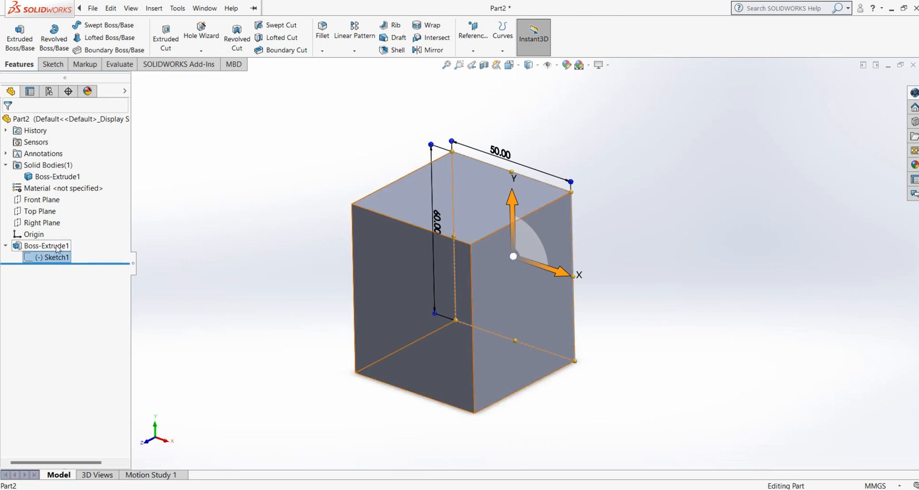
click(6, 246)
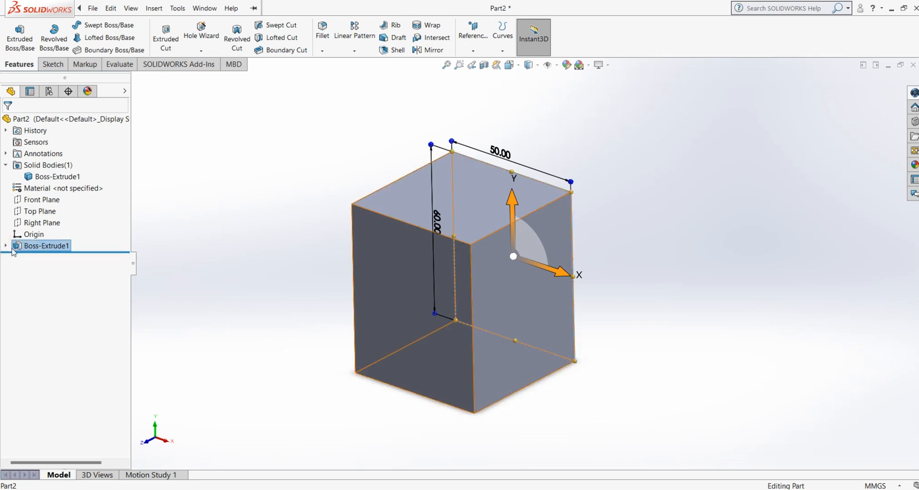
click(6, 246)
click(62, 258)
click(275, 316)
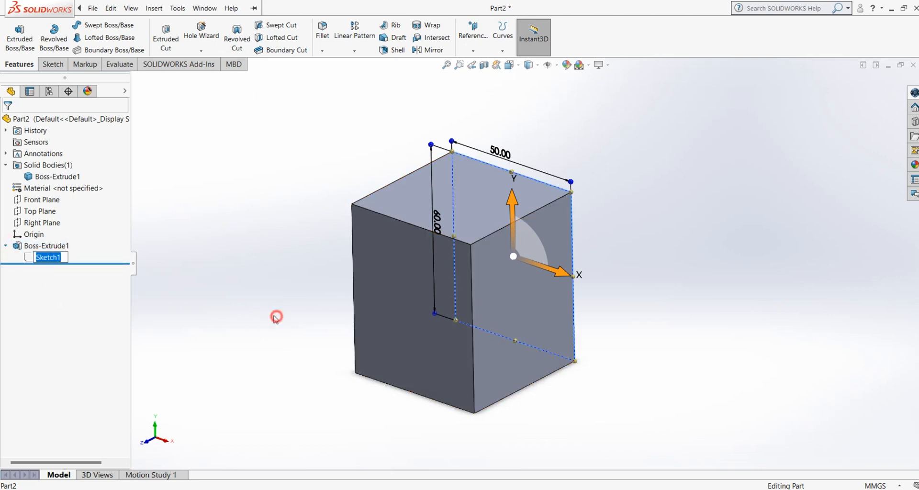
Delete the boss extrusion feature while keeping its sketch
click(60, 246)
right_click(61, 248)
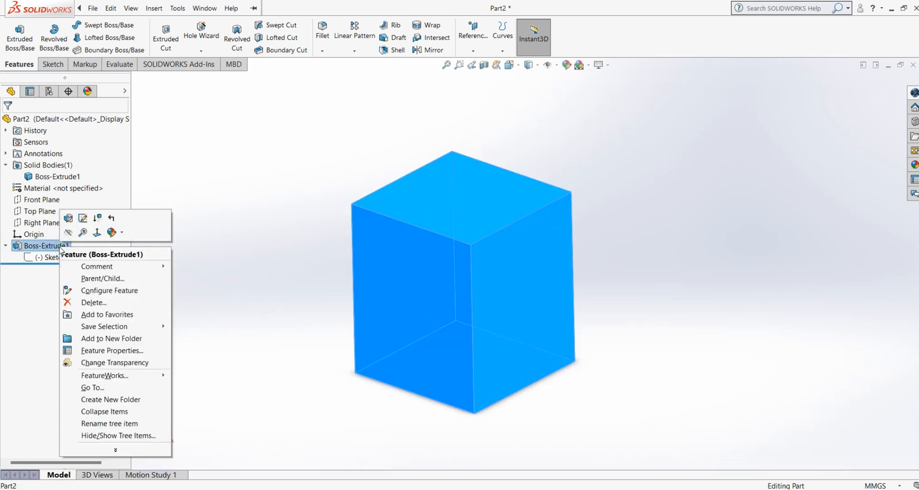
click(103, 303)
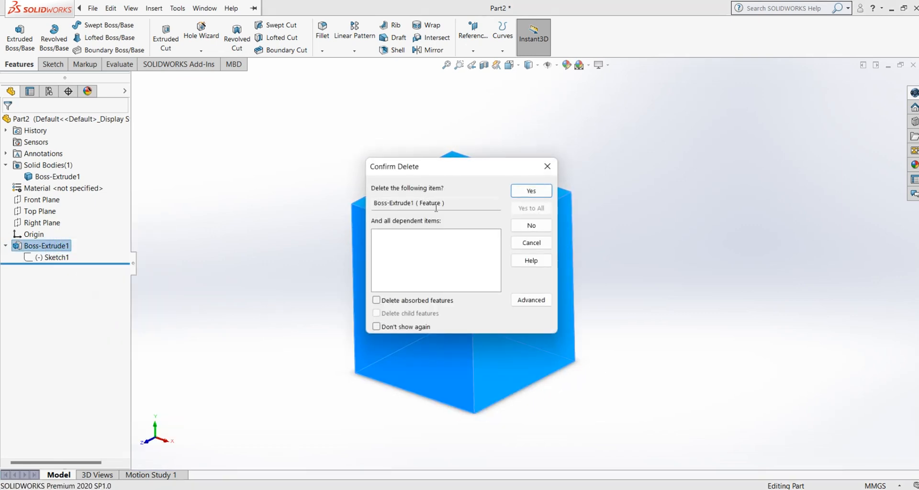
click(527, 191)
Extrude the remaining rectangle sketch into a solid block again with the preset extrusion settings
click(39, 224)
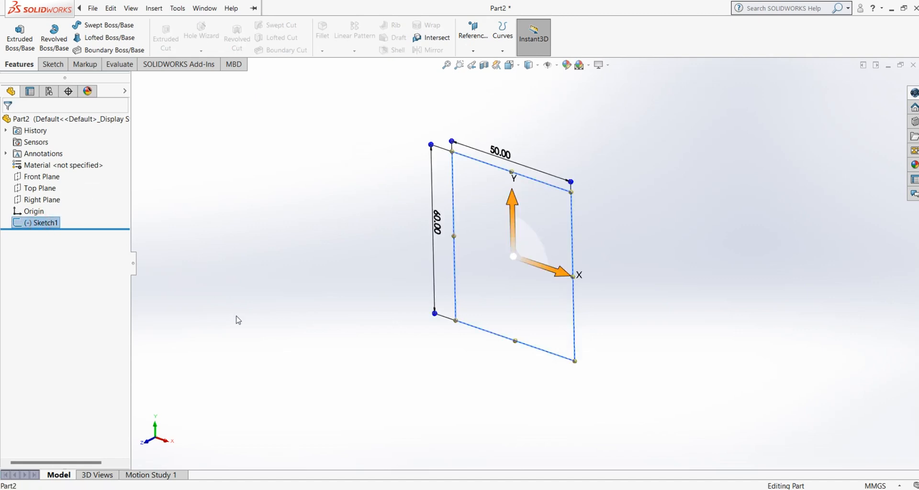
click(20, 38)
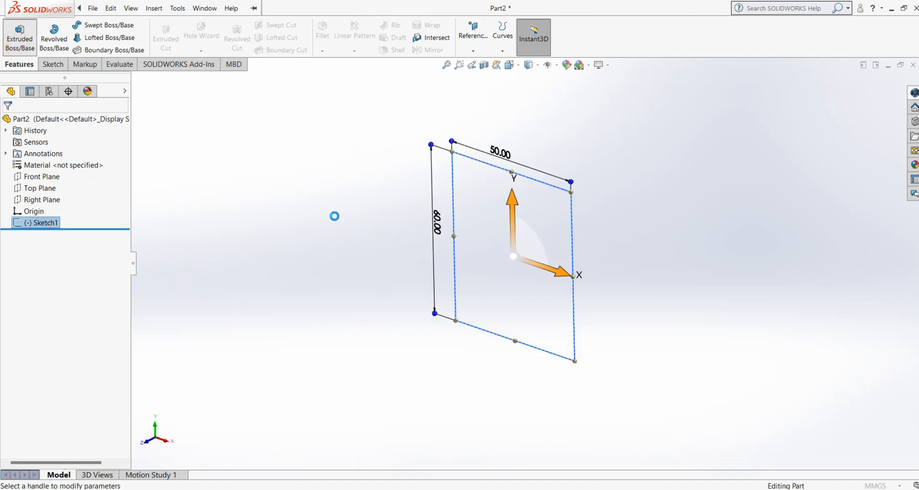
middle_drag(316, 250, 300, 252)
click(9, 122)
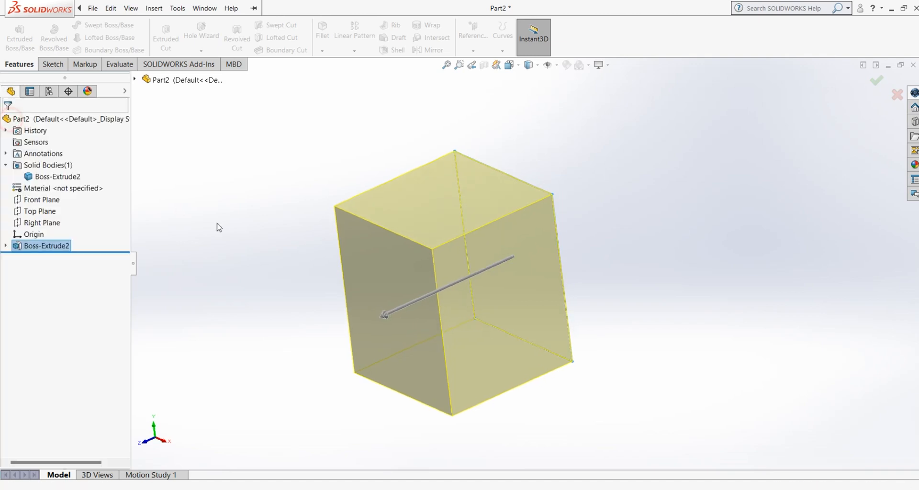
click(217, 223)
Examine the sketch absorbed by the boss extrusion and the context commands available for it in the feature tree
click(6, 246)
click(50, 258)
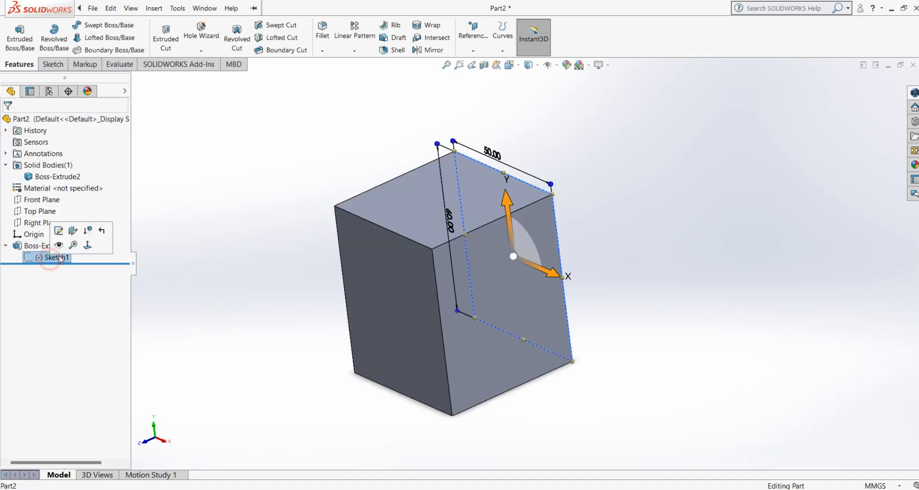
right_click(49, 258)
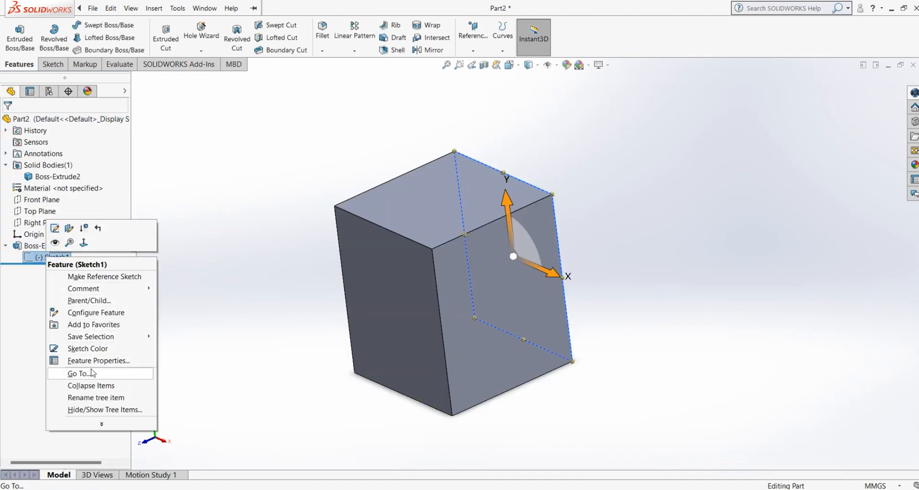
right_click(37, 260)
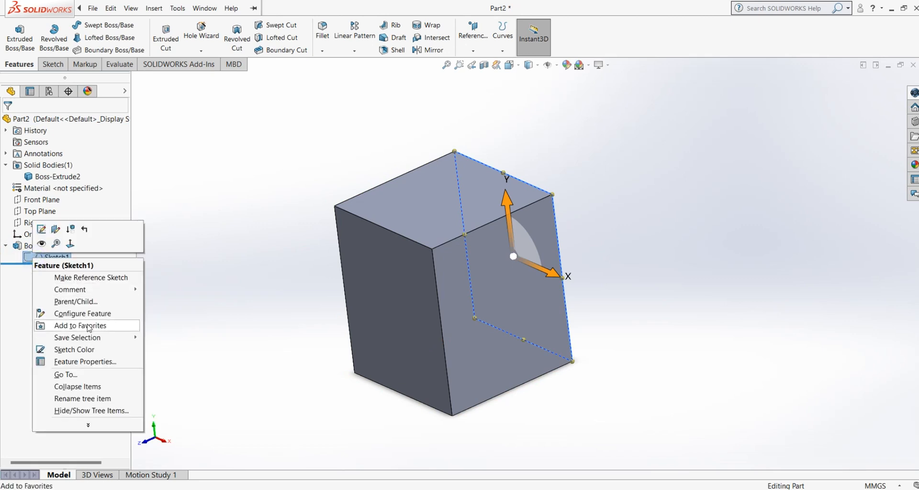
click(312, 280)
click(45, 258)
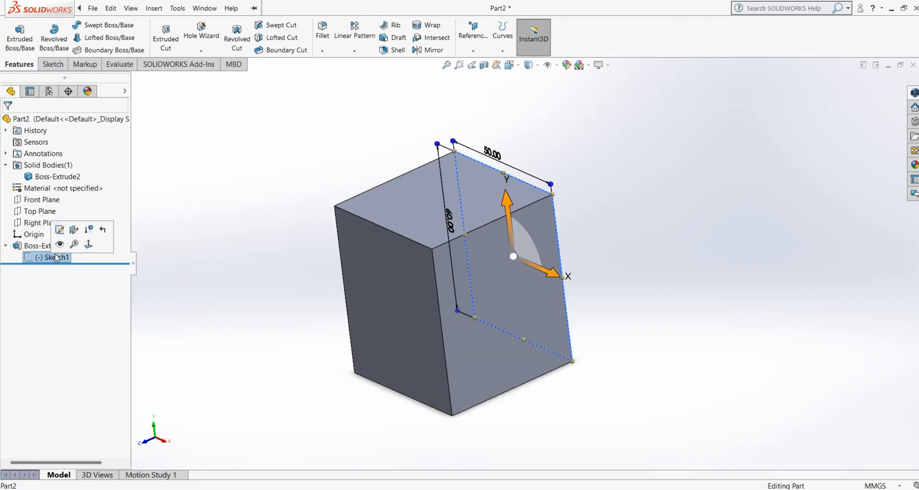
right_click(56, 257)
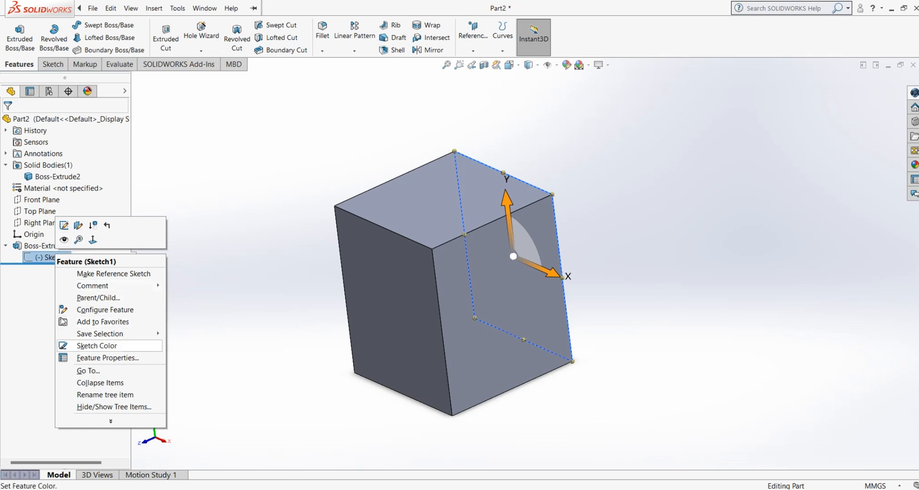
click(111, 422)
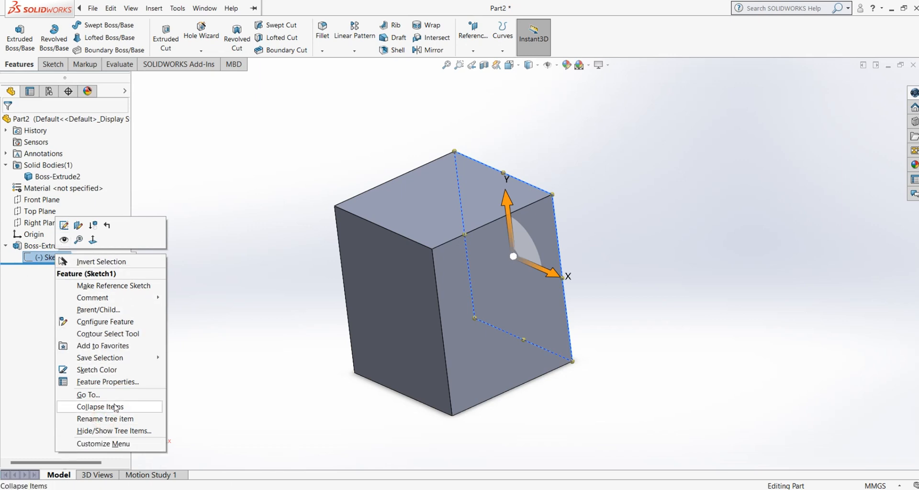
click(216, 349)
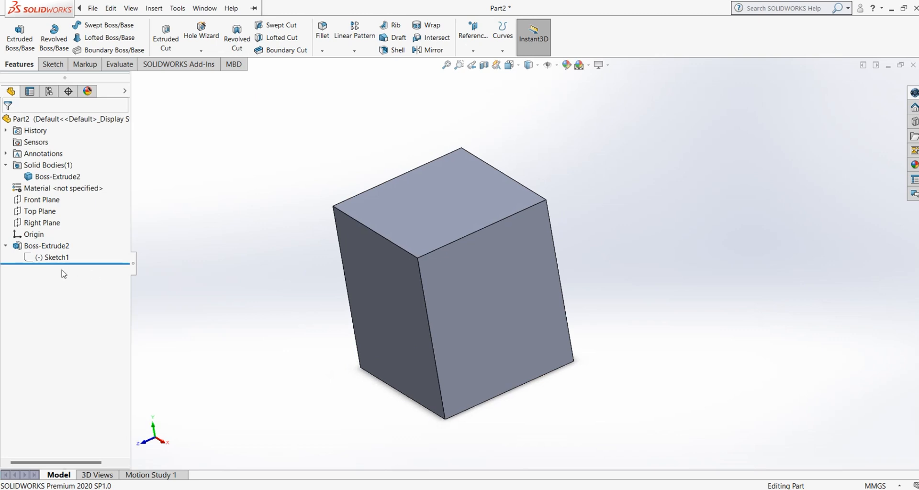
Delete the boss extrusion together with its absorbed sketch
click(46, 246)
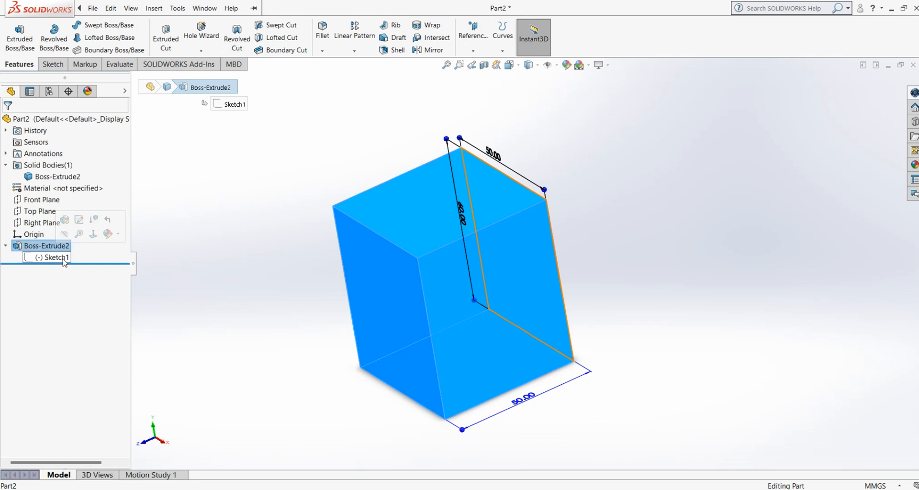
right_click(52, 246)
click(88, 299)
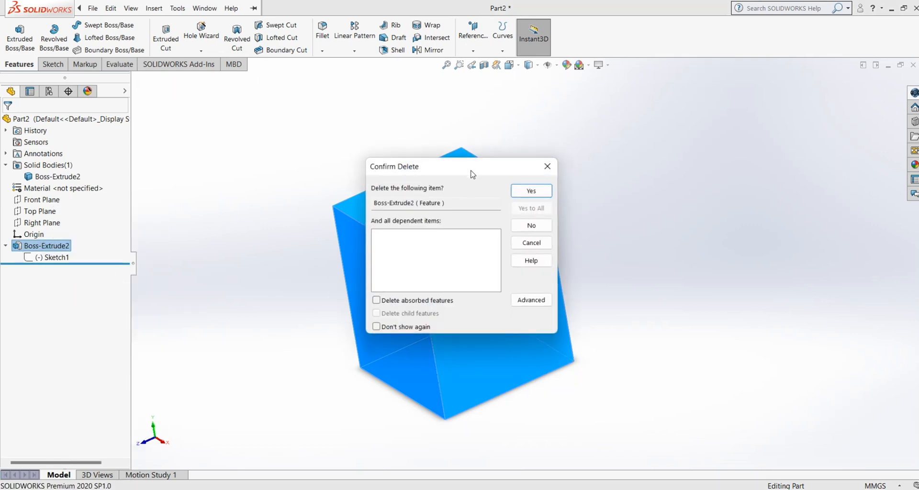
drag(471, 167, 551, 165)
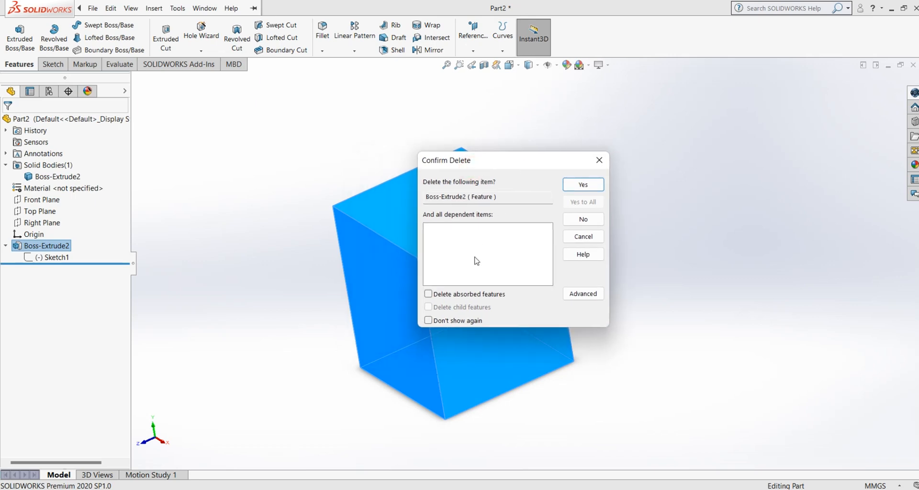
click(429, 295)
drag(508, 167, 711, 170)
click(786, 188)
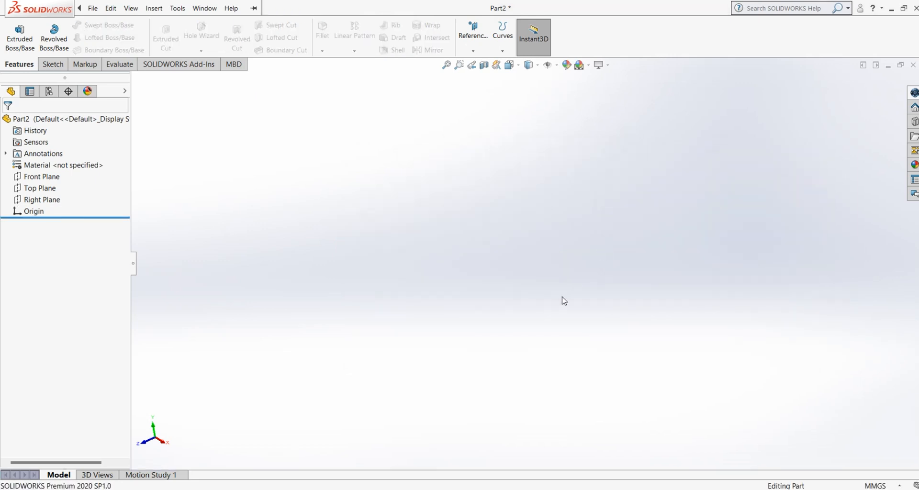
Sketch a circle about 113 mm in diameter centred on the origin on the Front Plane and close the sketch
click(36, 176)
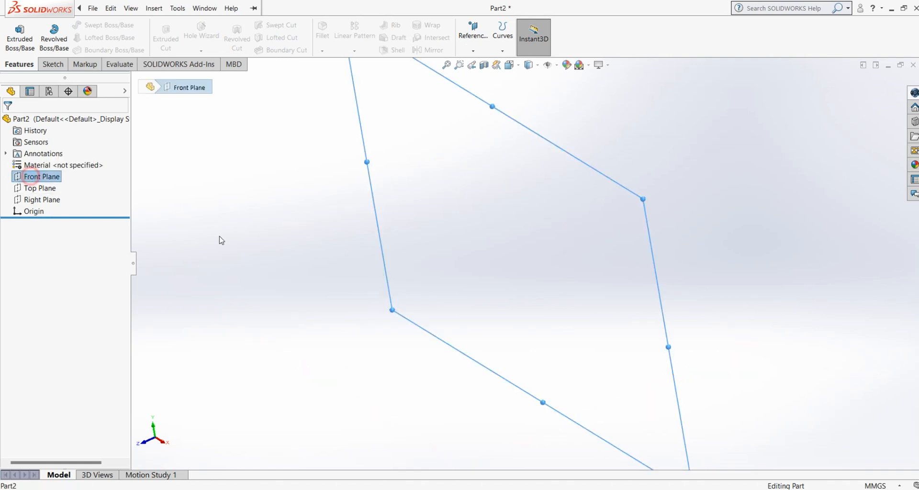
key(f)
click(16, 47)
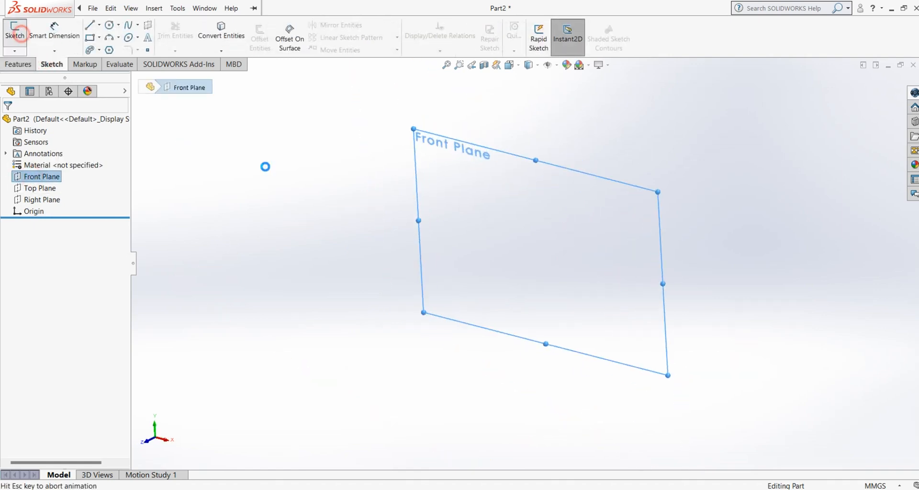
click(110, 25)
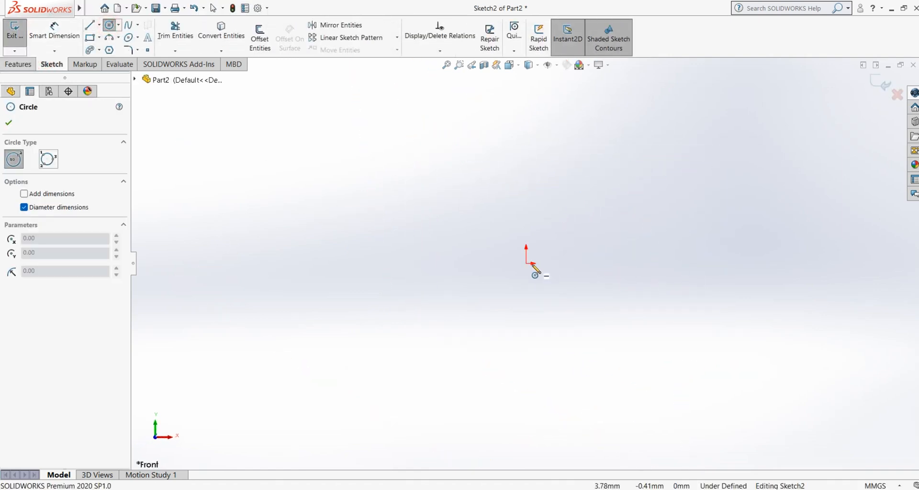
click(527, 263)
click(597, 335)
right_click(676, 217)
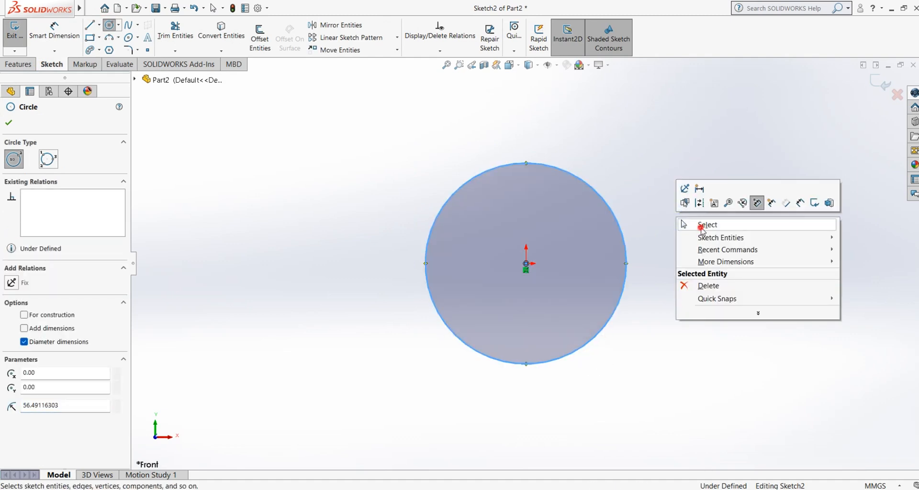
click(706, 224)
click(882, 85)
Extrude the circle into a 90 mm blind boss with the direction reversed
middle_drag(621, 237, 631, 232)
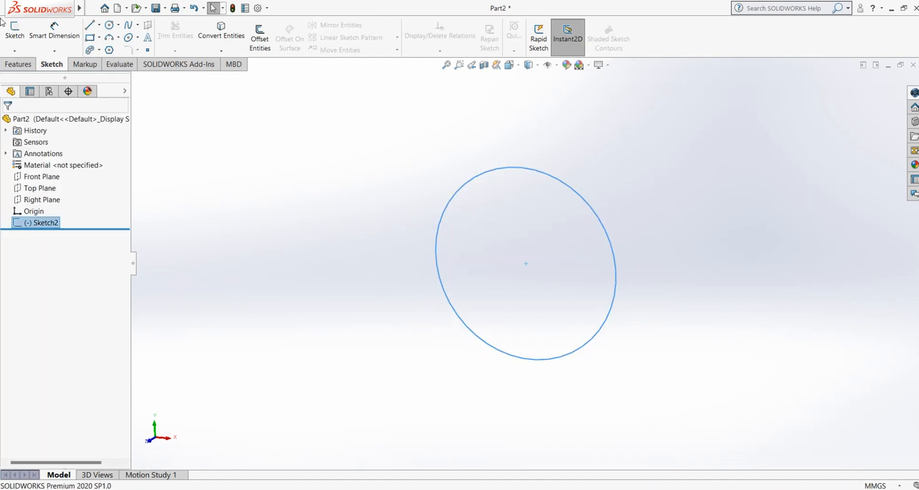
click(18, 64)
click(18, 40)
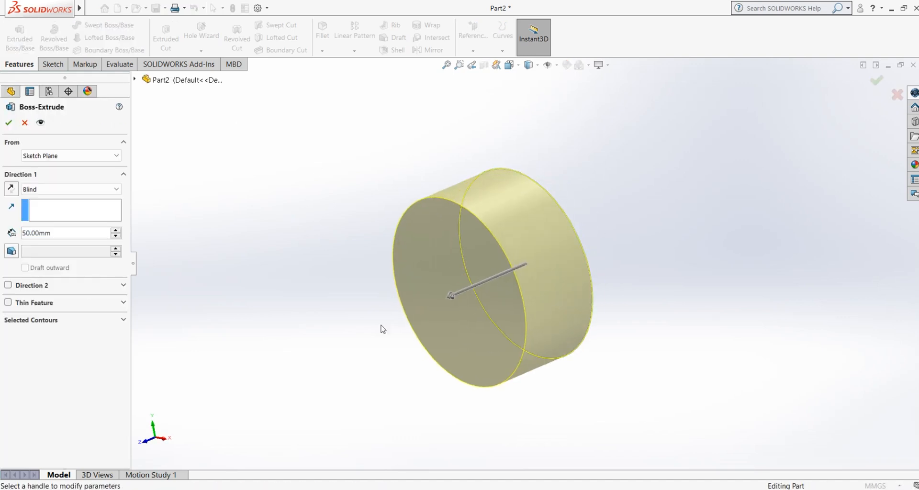
click(115, 231)
click(115, 231)
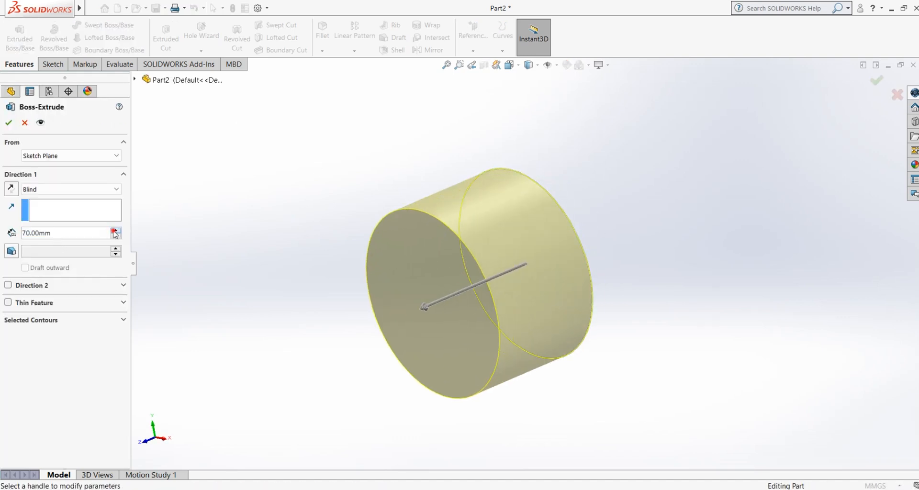
click(115, 231)
click(115, 231)
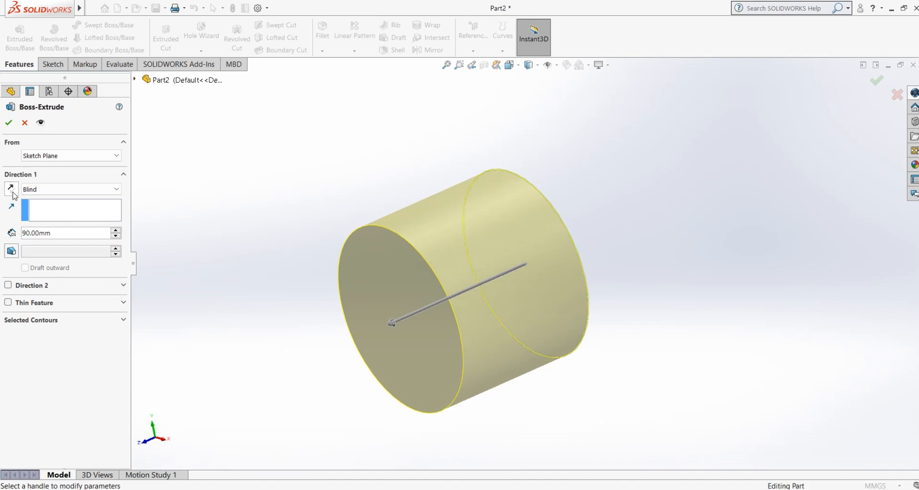
click(12, 192)
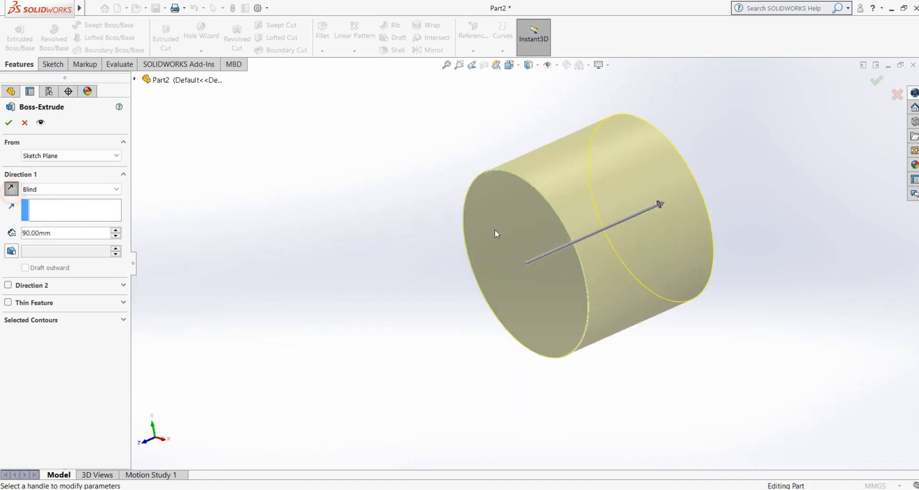
click(8, 122)
middle_drag(402, 215, 689, 260)
click(727, 244)
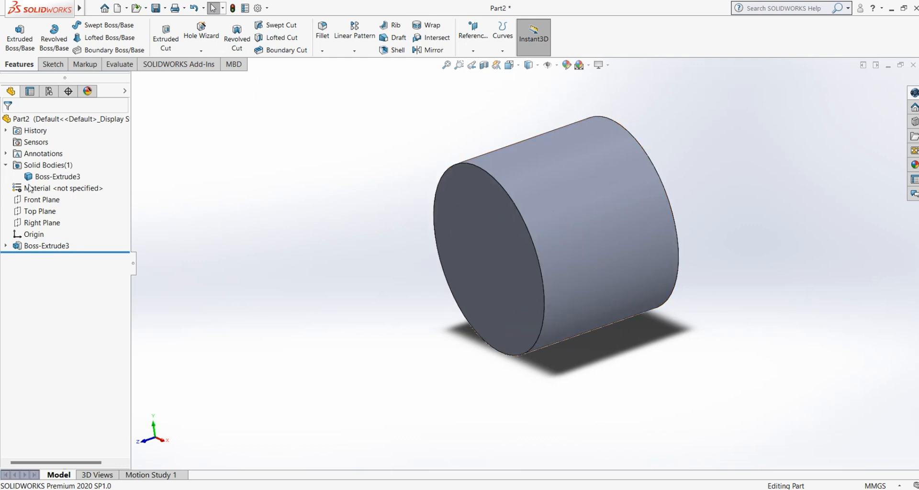
Edit the circle sketch inside the boss extrusion, dimension its diameter as 100 mm, and rebuild the cylinder
click(5, 246)
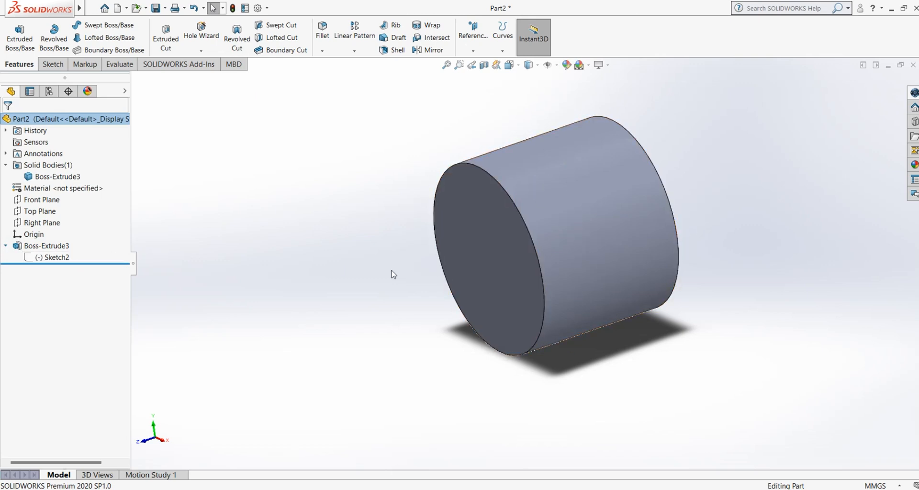
click(54, 258)
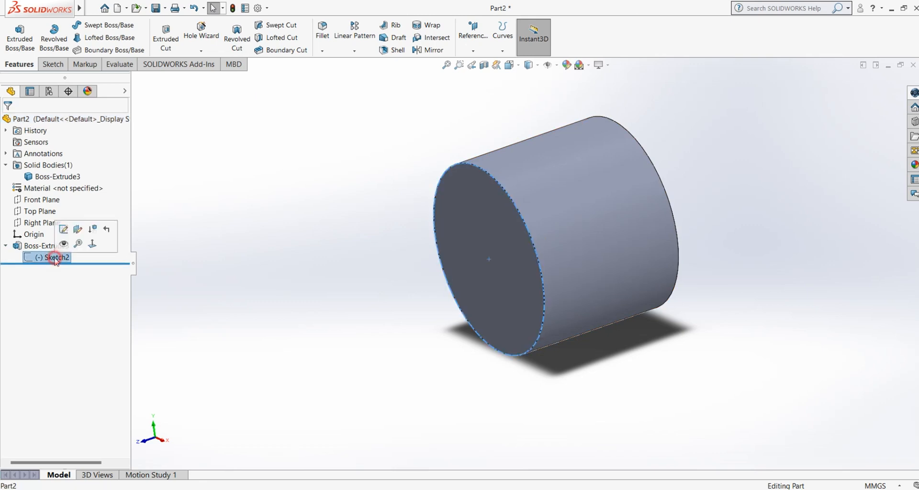
click(64, 231)
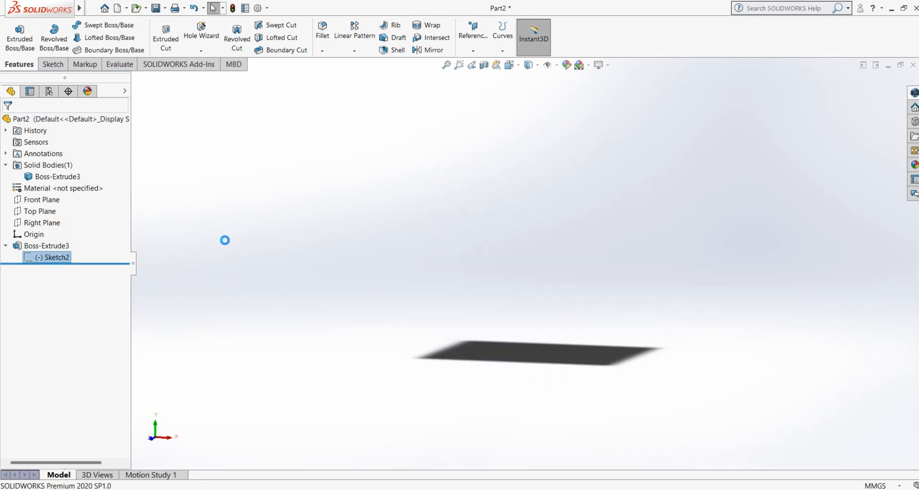
key(d)
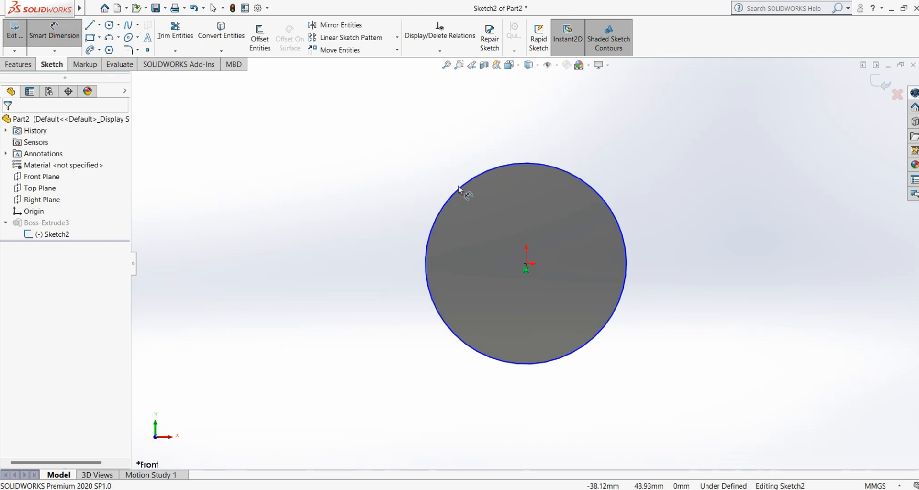
click(458, 191)
click(342, 164)
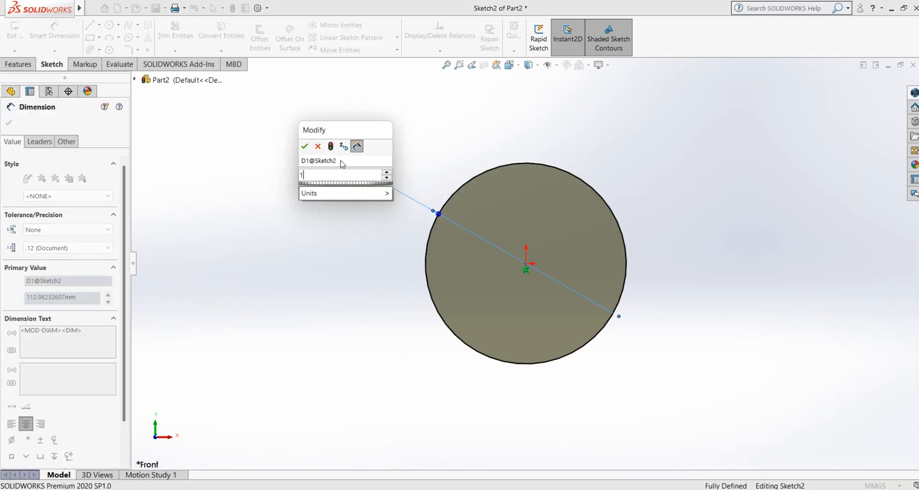
text(100)
key(Return)
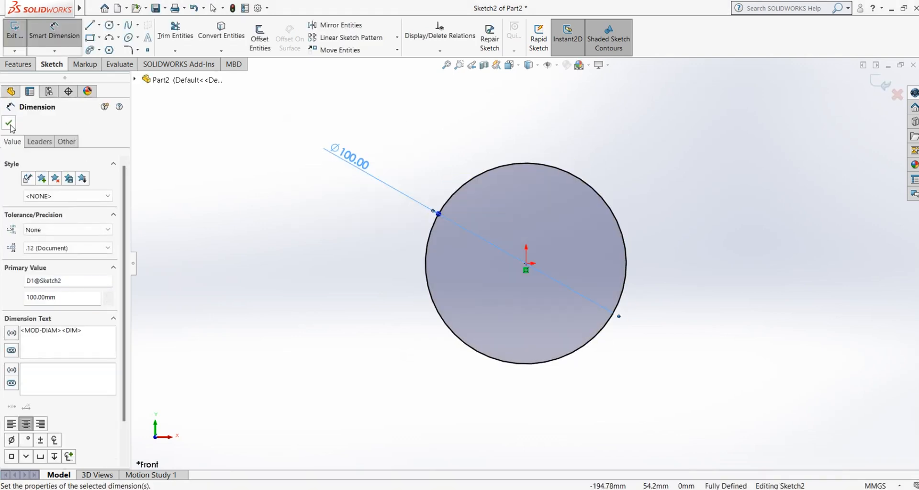
click(8, 123)
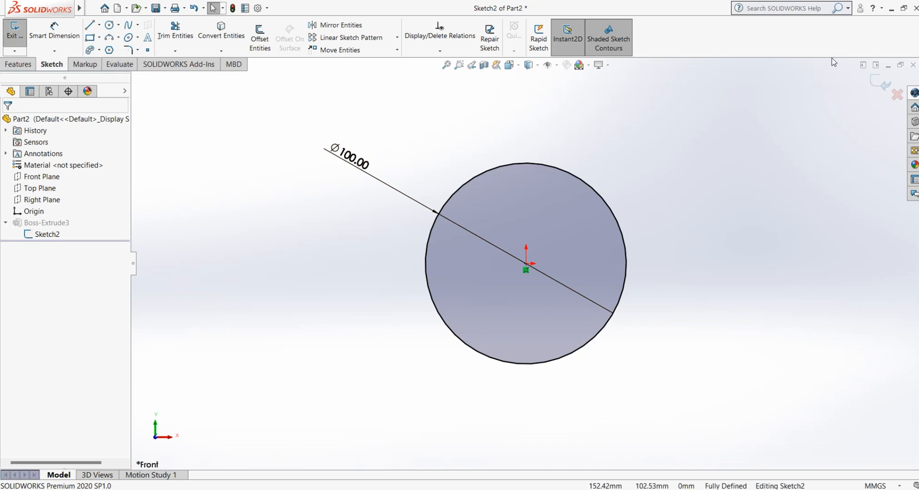
click(885, 86)
mouse_move(581, 185)
middle_down()
mouse_move(538, 209)
mouse_move(533, 227)
mouse_move(590, 205)
middle_up()
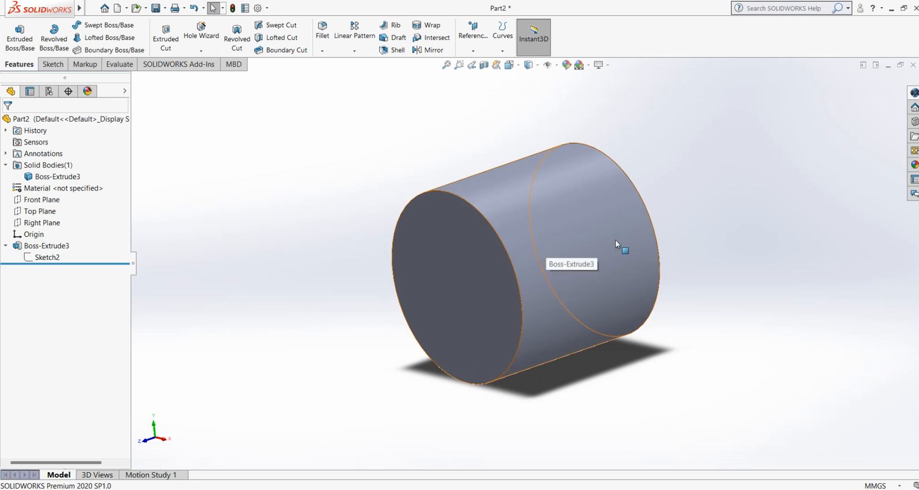
Edit the cylinder's boss extrusion to add a 7° inward draft
click(58, 245)
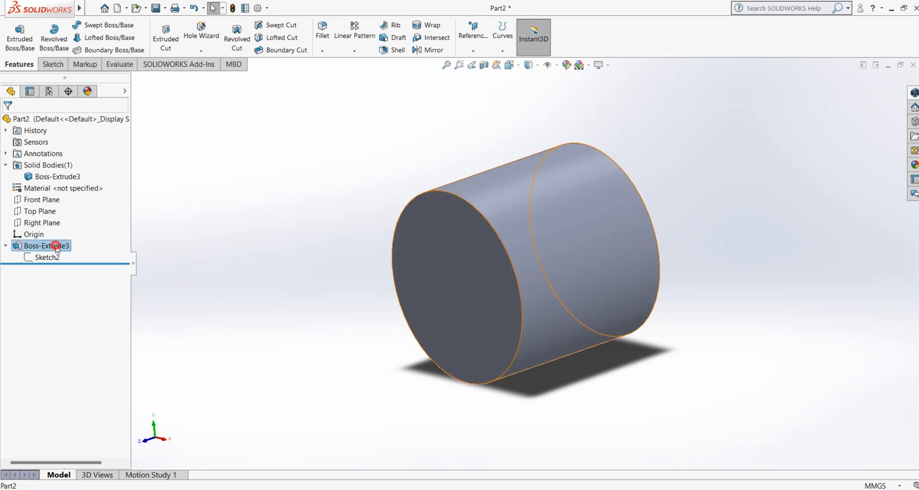
click(62, 218)
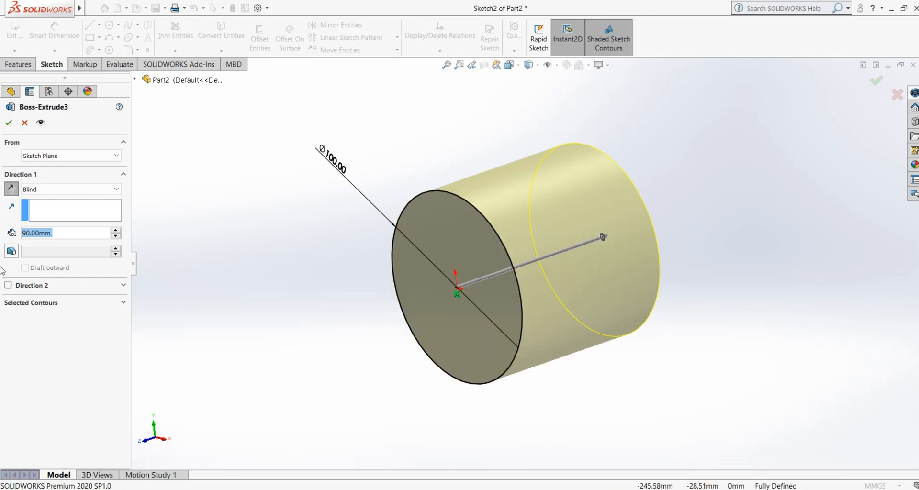
click(11, 252)
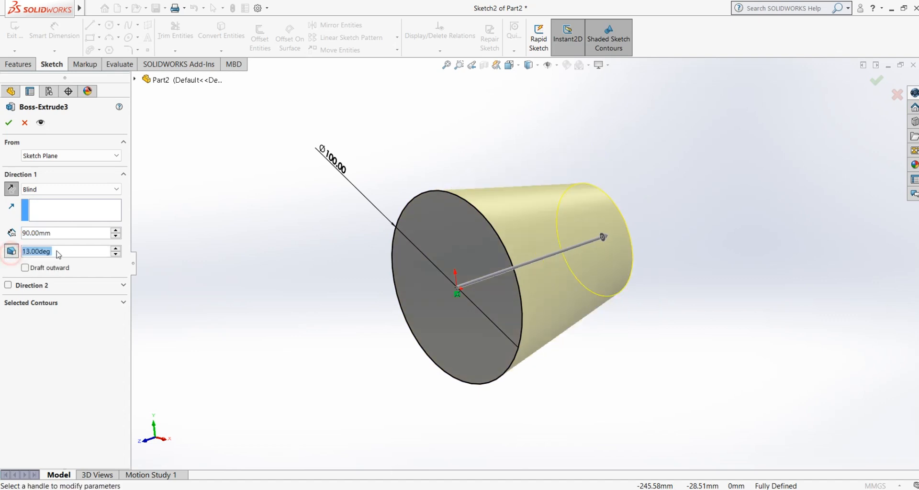
click(116, 254)
click(116, 255)
click(115, 254)
click(116, 255)
click(116, 255)
click(116, 254)
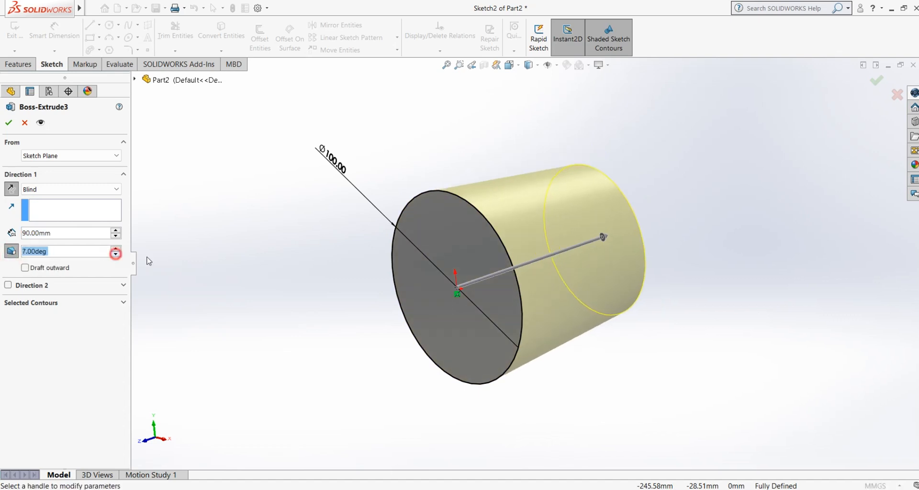
middle_drag(543, 292, 555, 311)
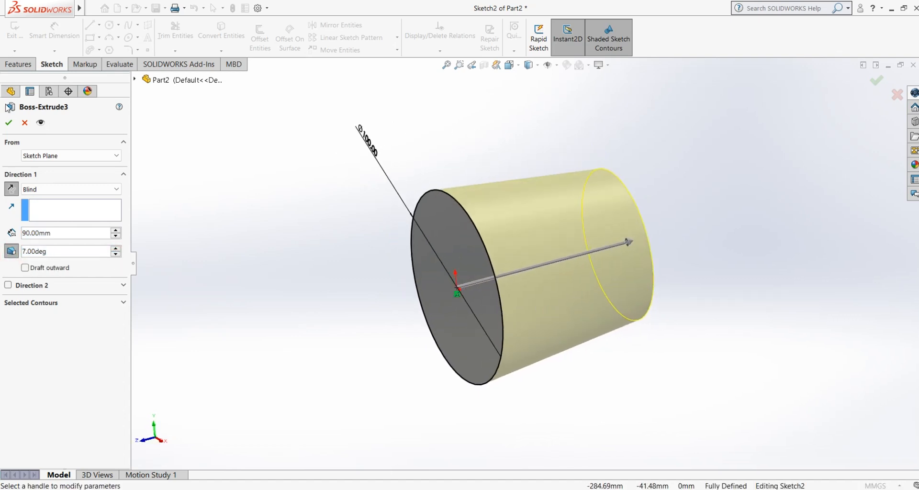
click(9, 123)
middle_drag(708, 235, 725, 220)
scroll(665, 226, down, 1)
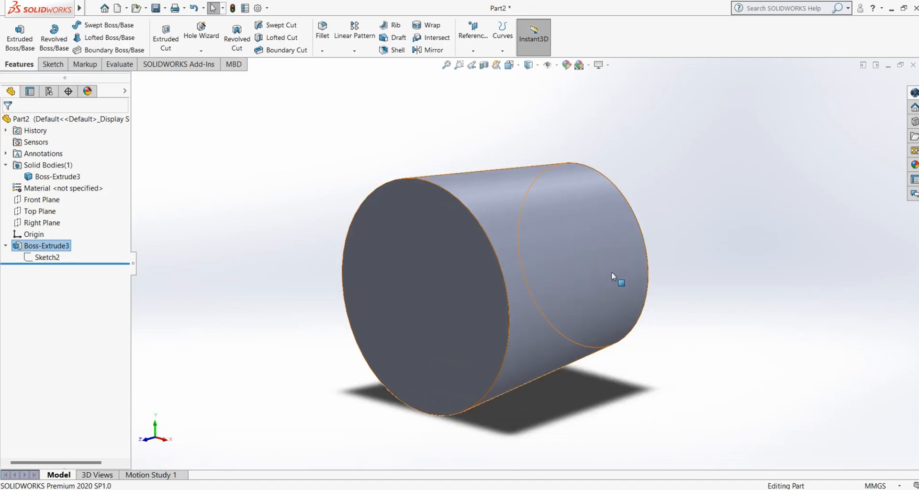
Edit the cylinder's boss extrusion to add a second direction with a 50 mm blind depth
scroll(603, 270, up, 2)
middle_drag(560, 261, 529, 298)
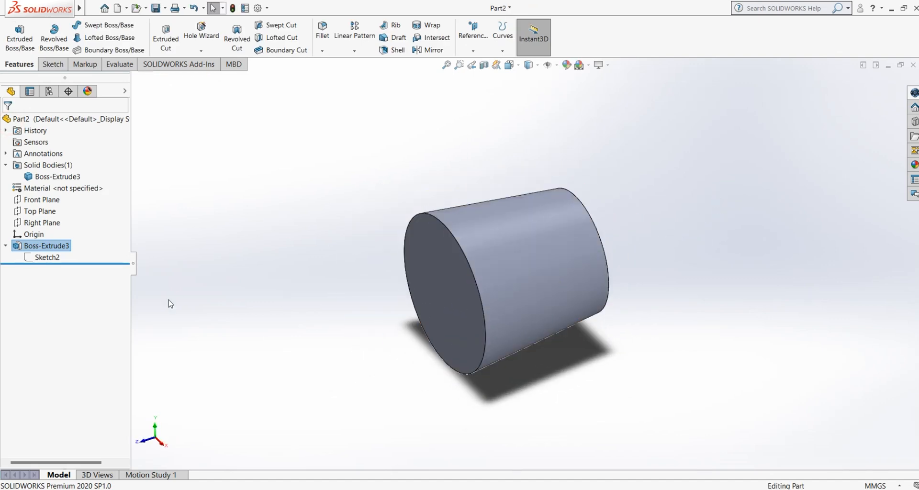
right_click(66, 246)
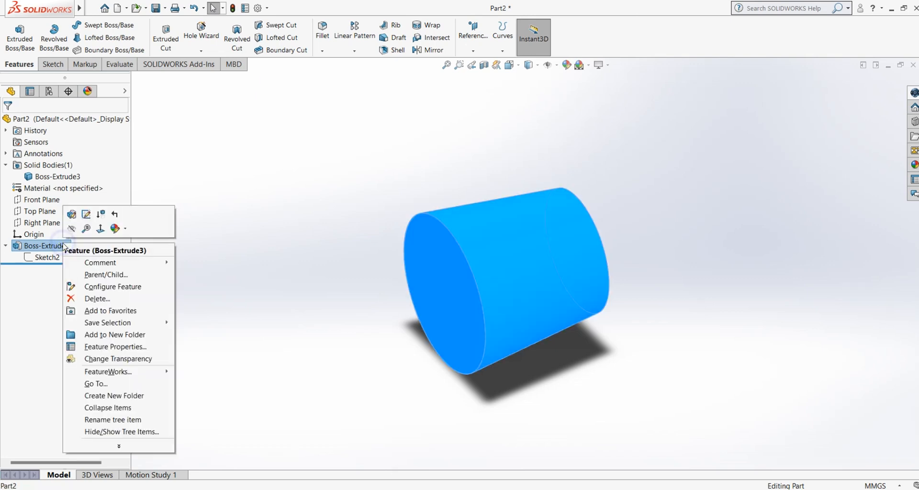
click(72, 212)
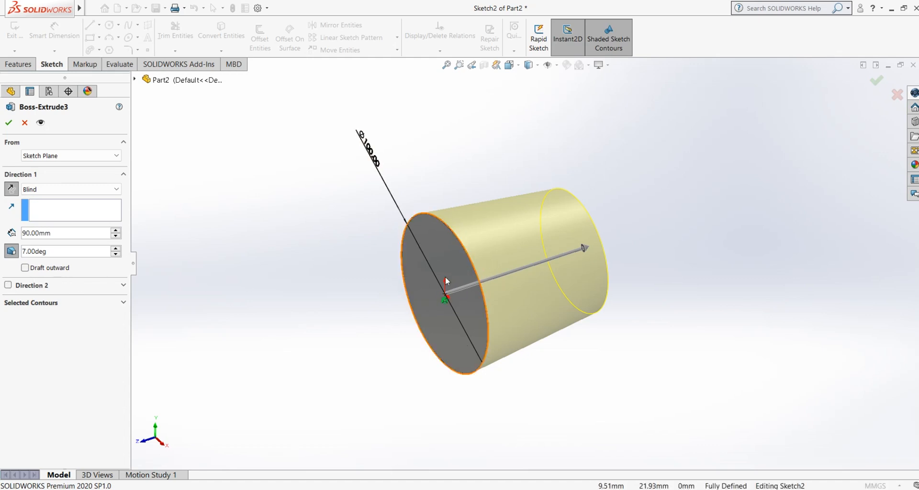
click(7, 285)
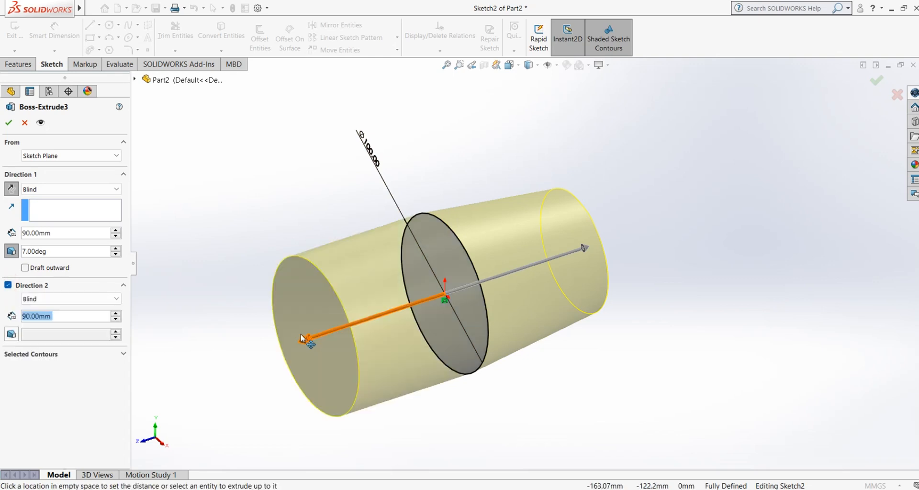
middle_drag(307, 341, 257, 310)
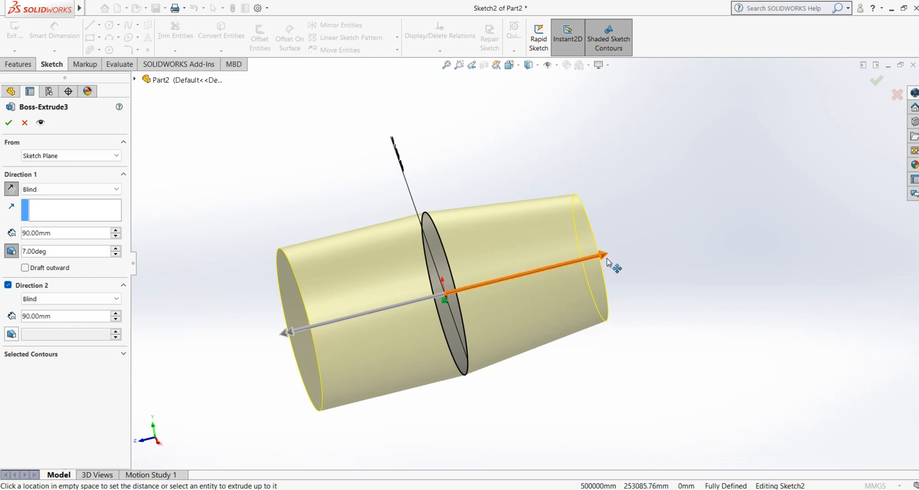
click(115, 319)
click(116, 319)
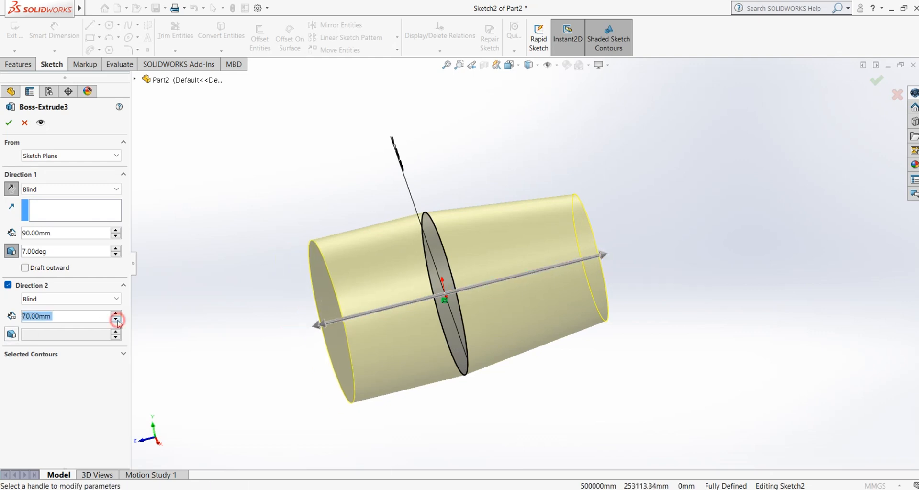
click(116, 319)
click(115, 319)
Add a 19° outward draft to the second direction and accept the edited boss extrusion
click(11, 335)
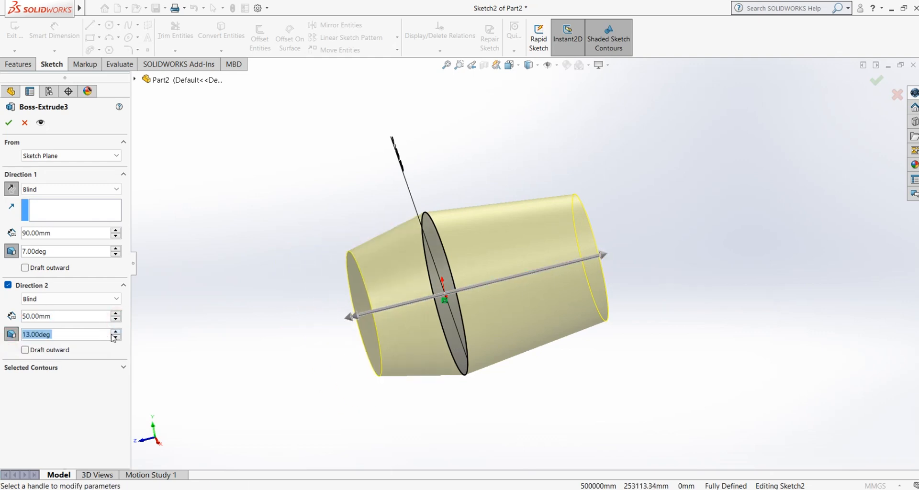
click(115, 331)
click(115, 332)
click(115, 331)
click(115, 332)
click(115, 331)
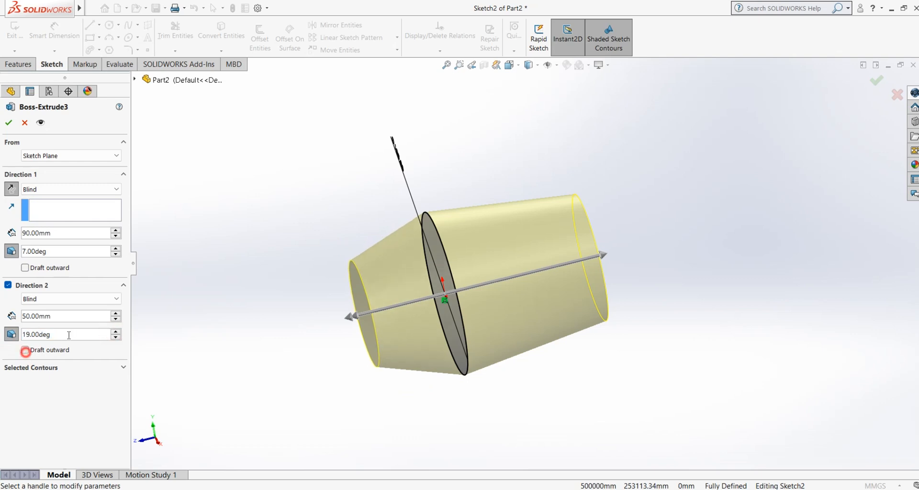
click(25, 350)
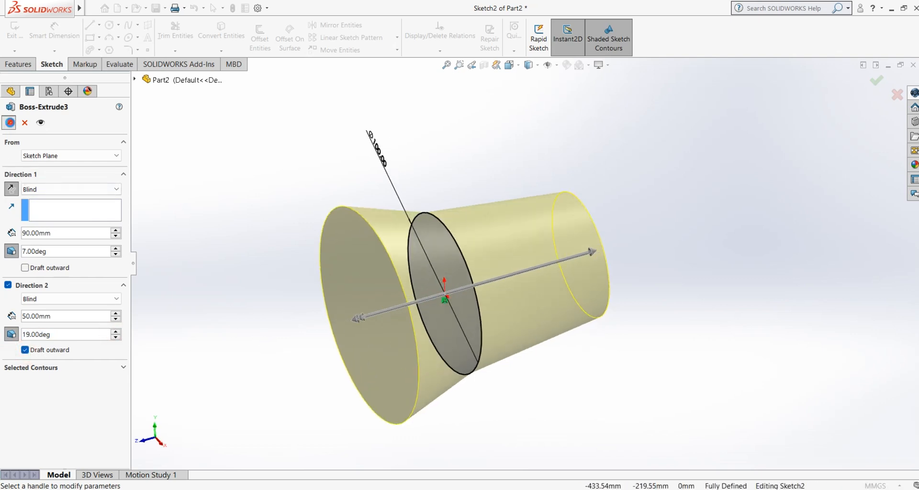
key(Return)
Examine the two-direction boss from several angles, checking its base sketch and its depth and draft dimensions
mouse_move(343, 281)
middle_down()
mouse_move(203, 294)
mouse_move(306, 281)
mouse_move(391, 238)
mouse_move(310, 289)
mouse_move(355, 230)
mouse_move(297, 293)
mouse_move(332, 318)
mouse_move(353, 318)
middle_up()
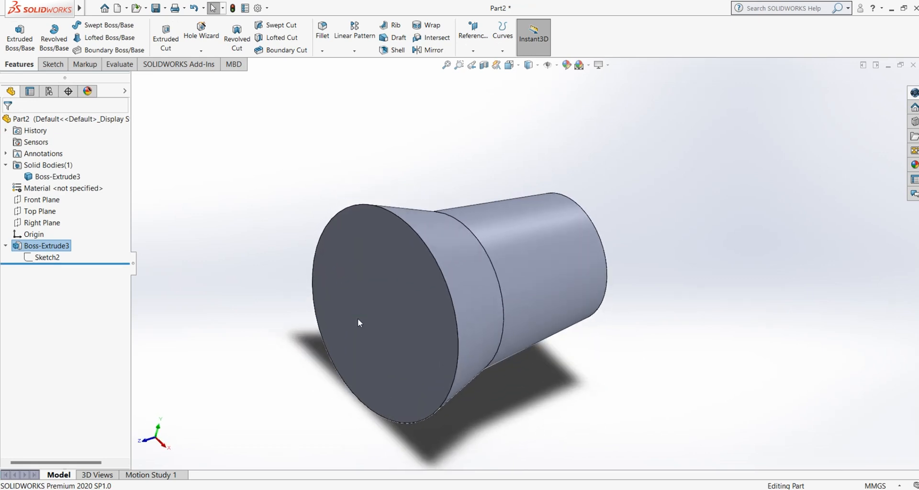
middle_drag(624, 307, 563, 394)
click(47, 261)
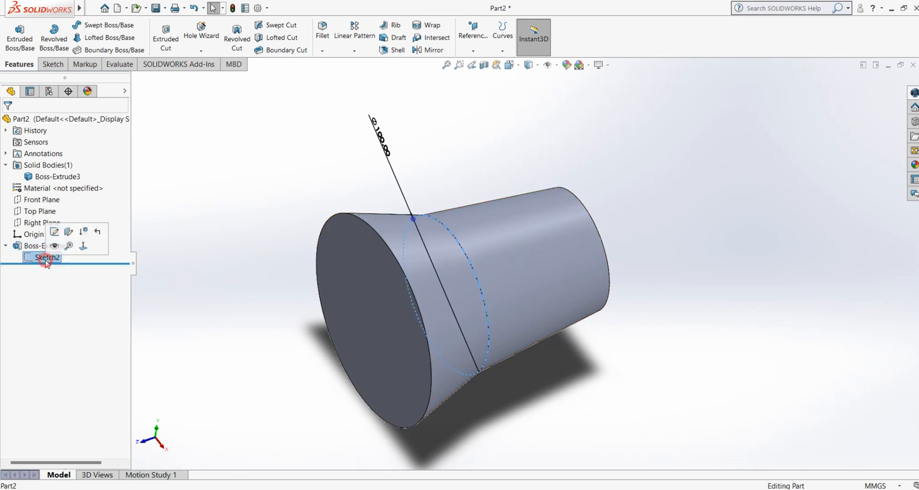
mouse_move(299, 285)
middle_down()
mouse_move(353, 265)
mouse_move(399, 186)
middle_up()
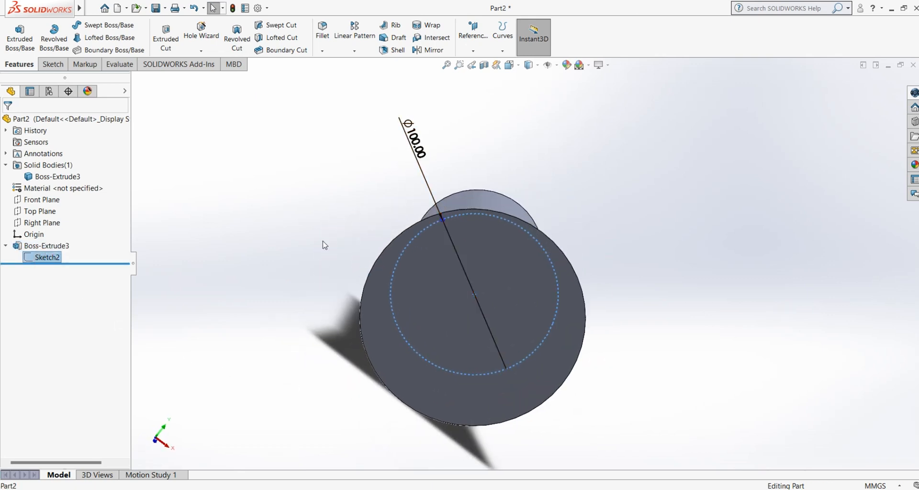
middle_drag(313, 254, 262, 254)
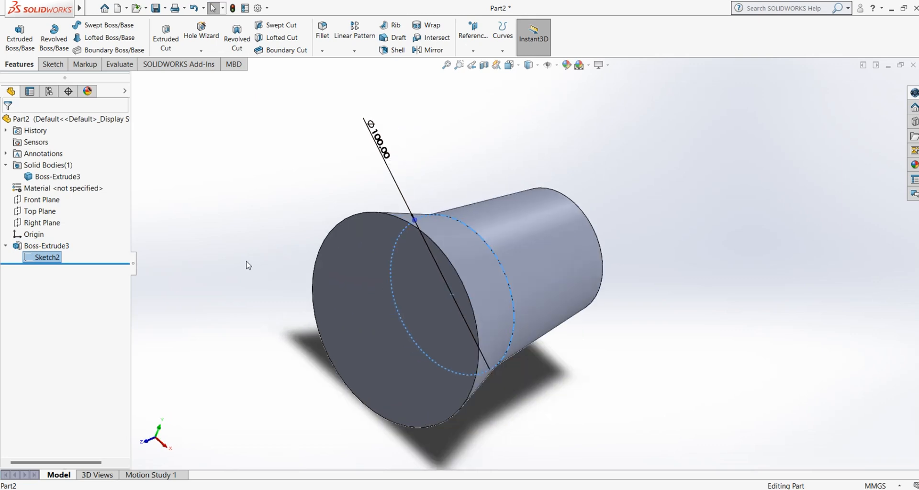
click(245, 260)
click(32, 248)
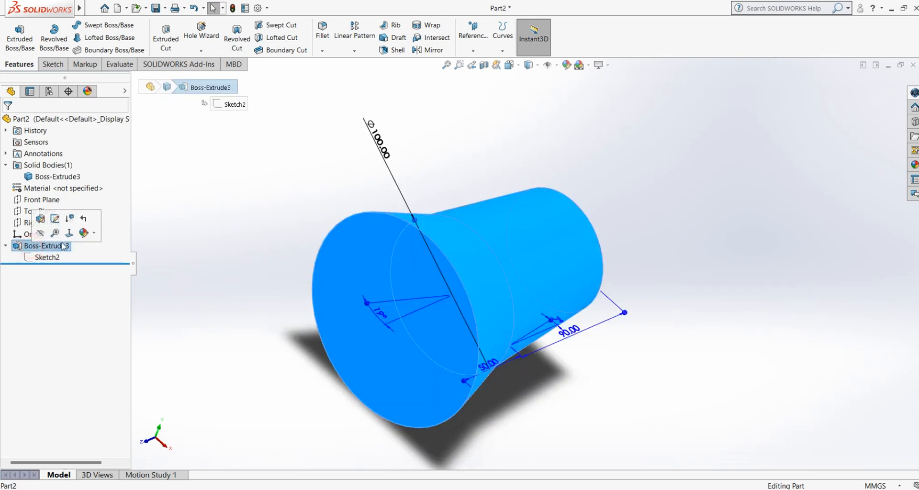
mouse_move(321, 289)
middle_down()
mouse_move(269, 320)
mouse_move(318, 417)
middle_up()
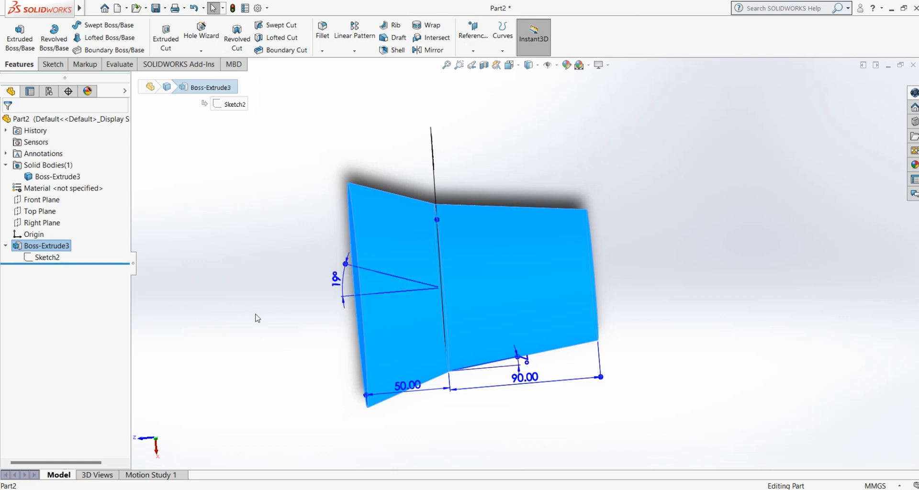
middle_drag(276, 314, 312, 350)
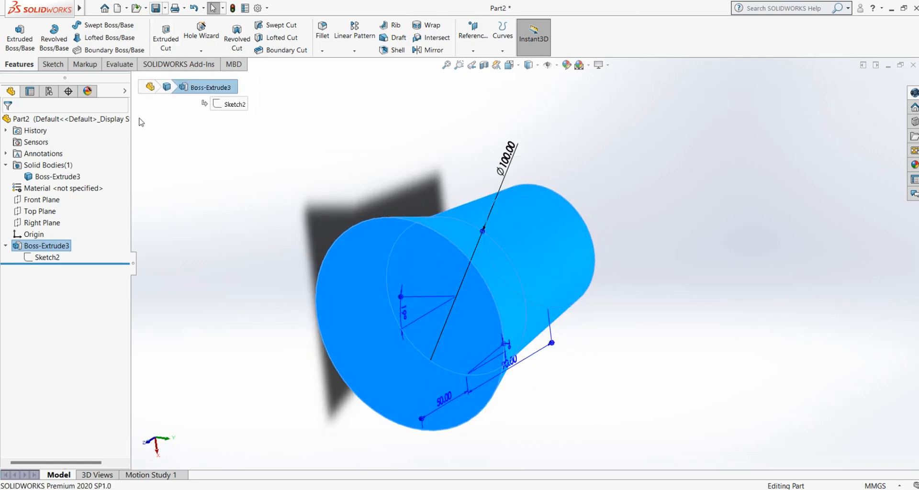
click(263, 244)
mouse_move(409, 292)
middle_down()
mouse_move(434, 277)
mouse_move(675, 340)
mouse_move(582, 346)
mouse_move(603, 353)
mouse_move(478, 220)
middle_up()
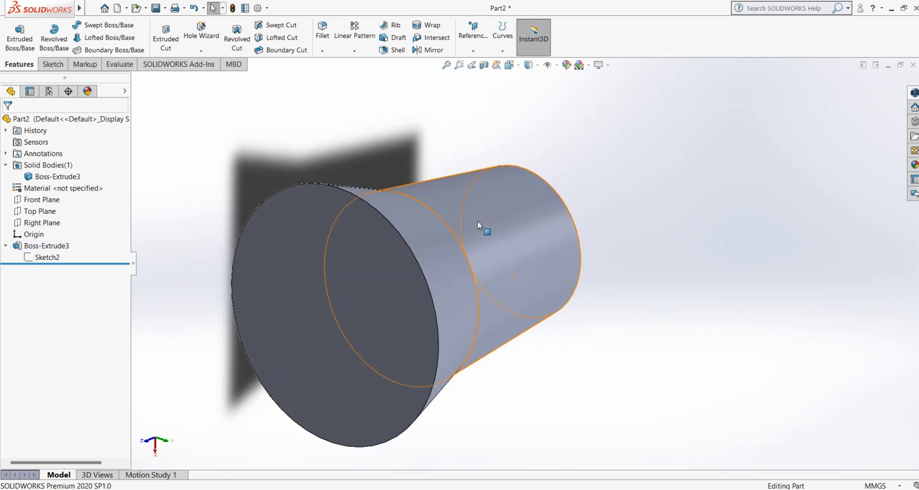
Delete the boss extrusion and its remaining circle sketch from the part
right_click(56, 247)
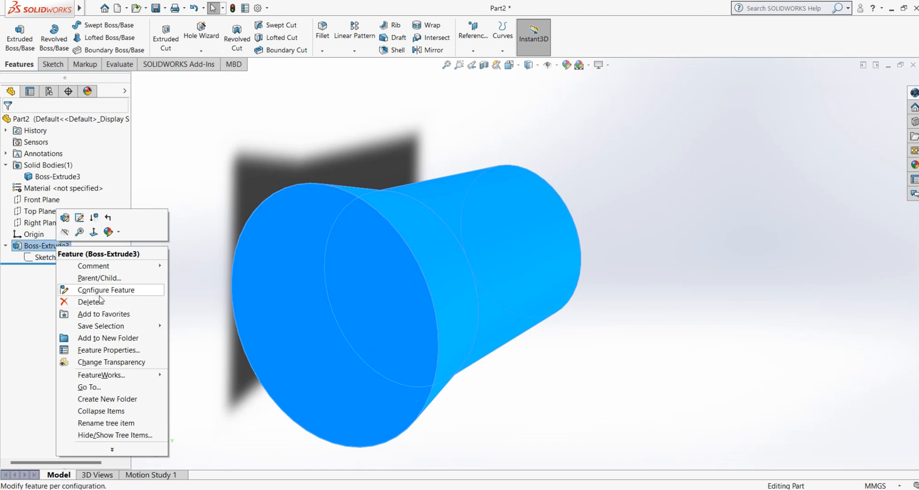
click(99, 303)
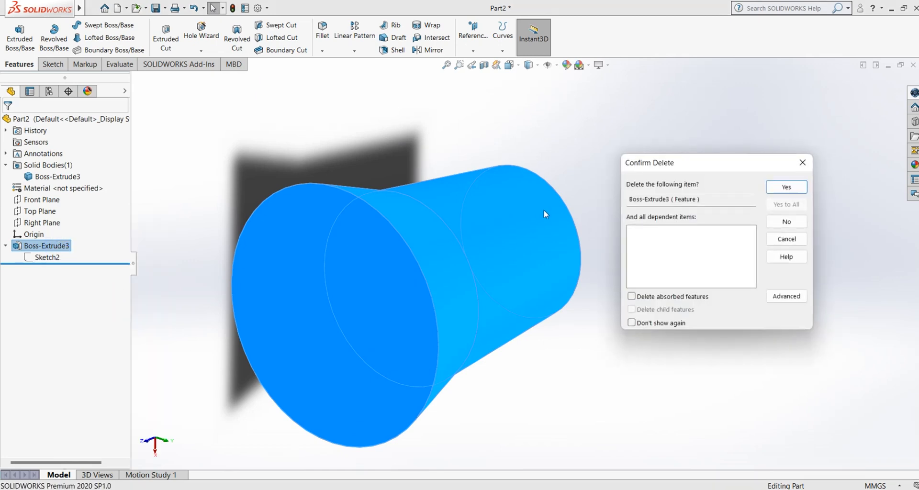
click(786, 187)
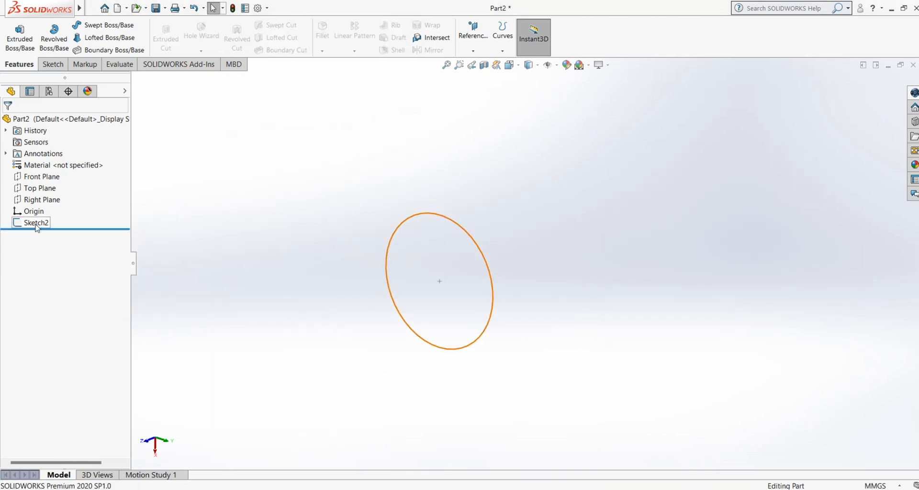
right_click(37, 225)
click(76, 291)
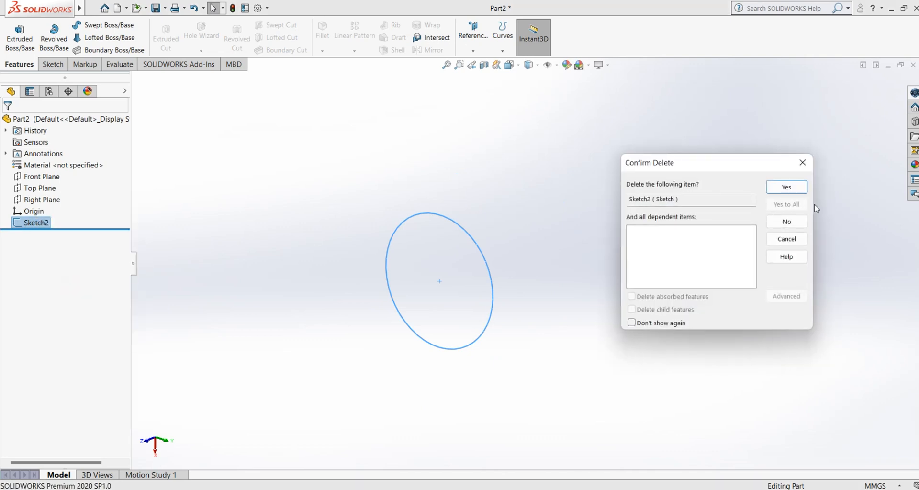
click(800, 187)
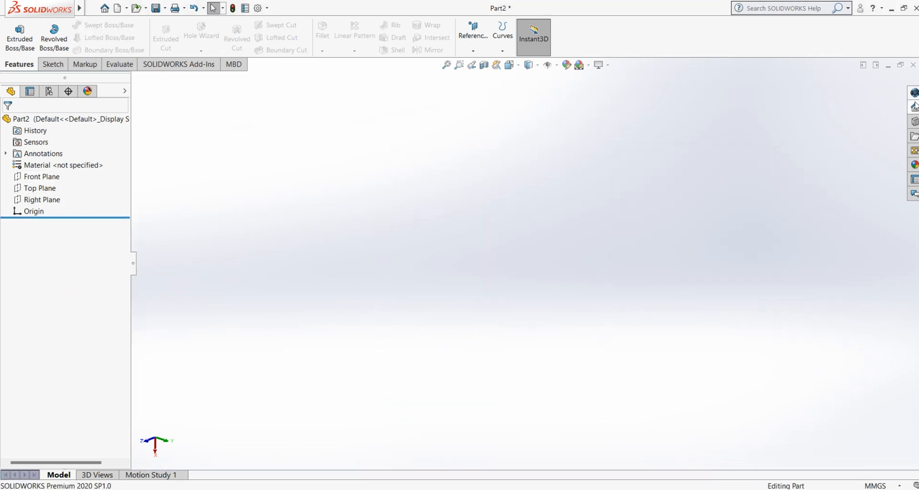
Start a sketch on the Front Plane and draw a circle about 95 mm in diameter up and to the left of the origin
click(33, 177)
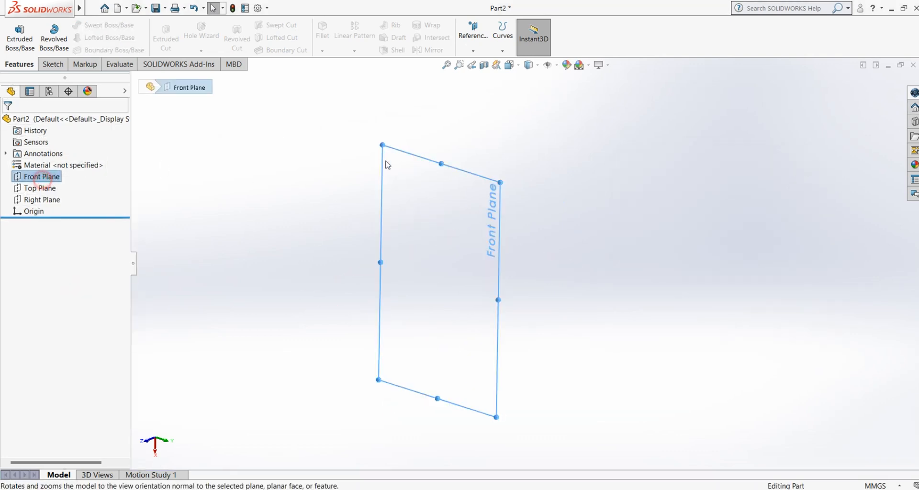
click(52, 64)
click(21, 43)
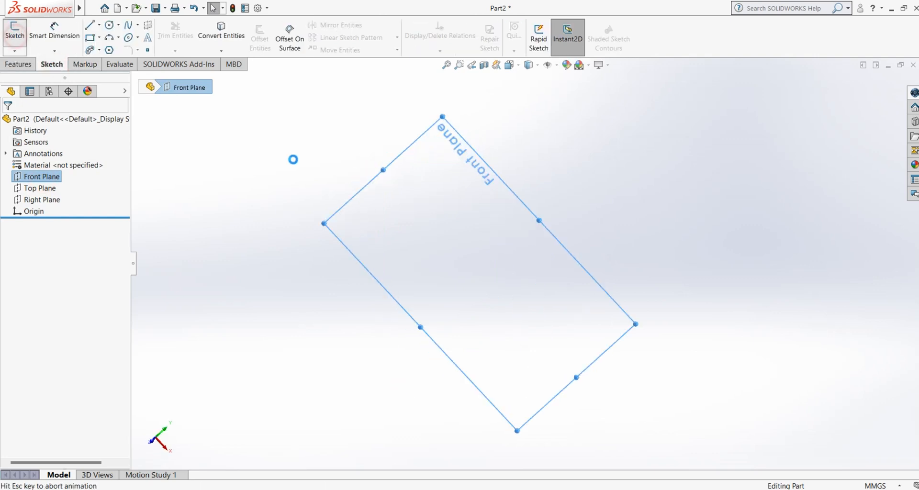
click(296, 229)
click(109, 27)
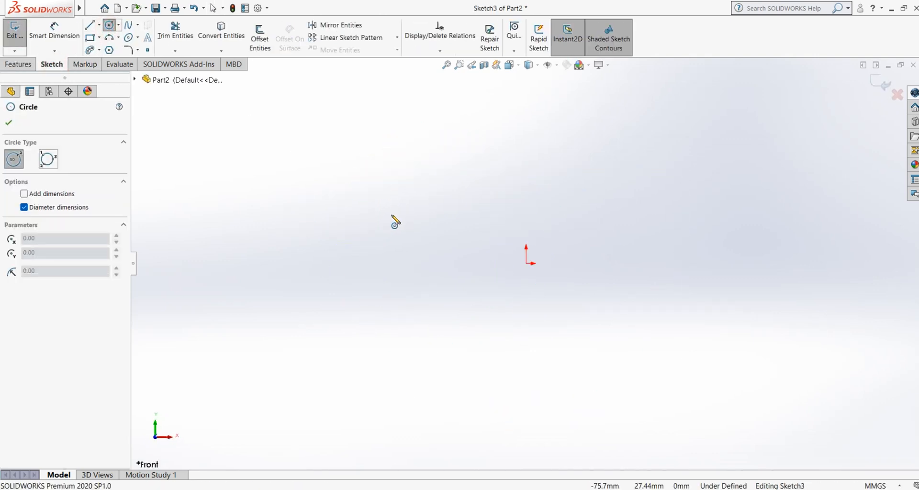
click(392, 215)
click(464, 259)
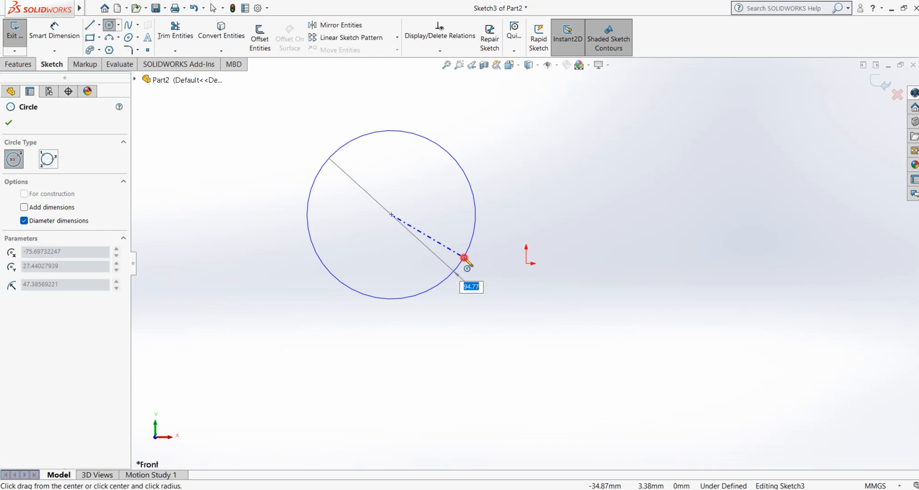
Draw a corner rectangle about 101 mm wide and 79 mm high to the right of the origin and close the sketch
click(89, 37)
click(596, 146)
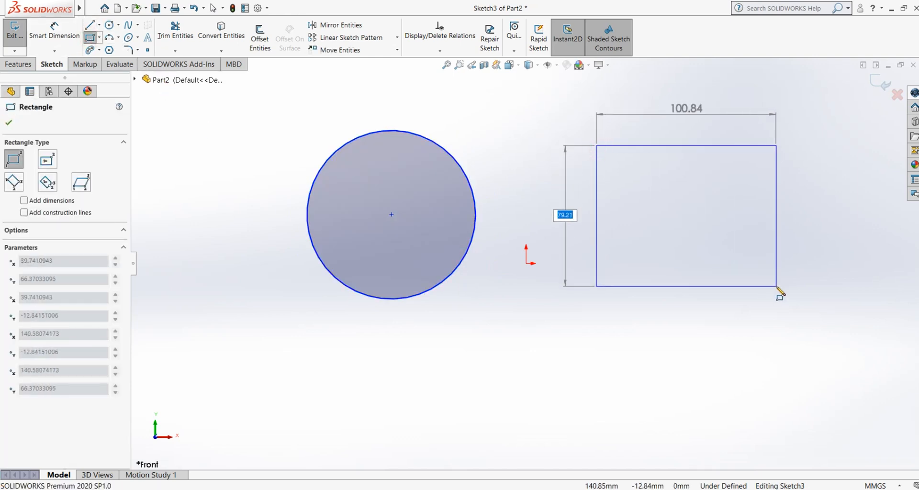
click(776, 286)
right_click(638, 157)
click(646, 164)
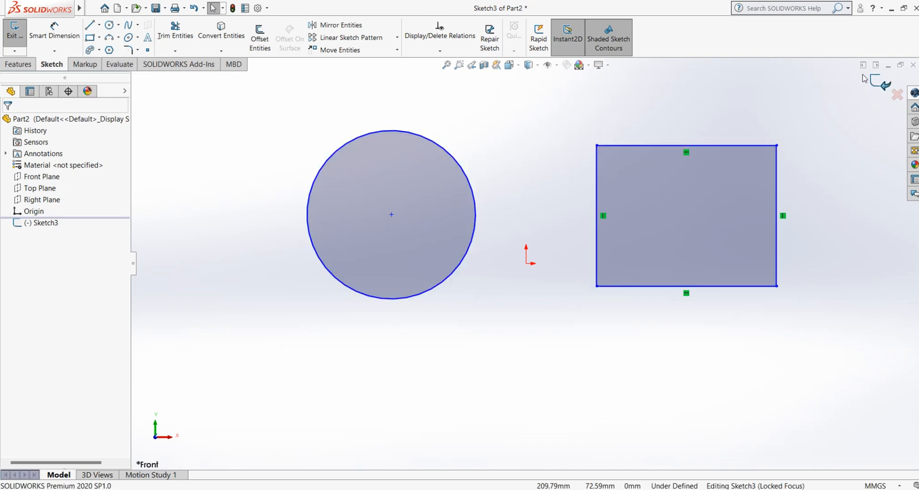
click(874, 85)
Begin a blind Extruded Boss/Base of the circle and rectangle sketch with a 90 mm depth
middle_drag(566, 268, 298, 288)
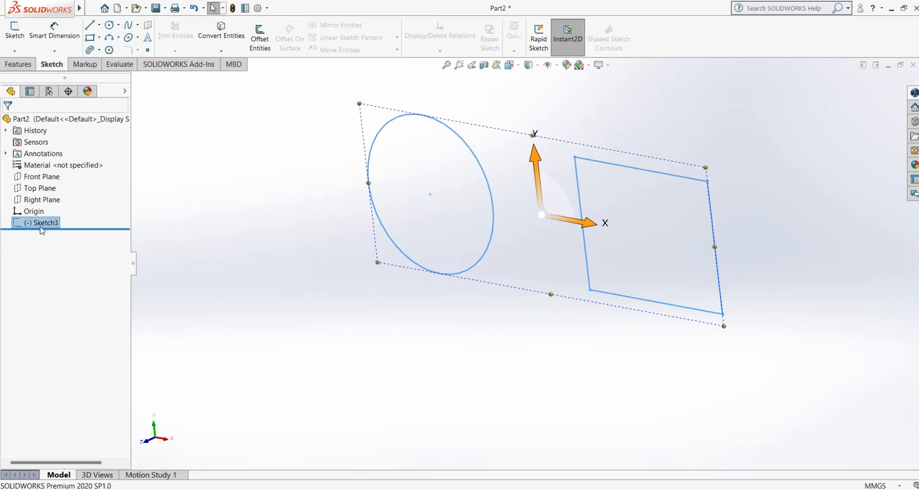
click(261, 246)
click(46, 225)
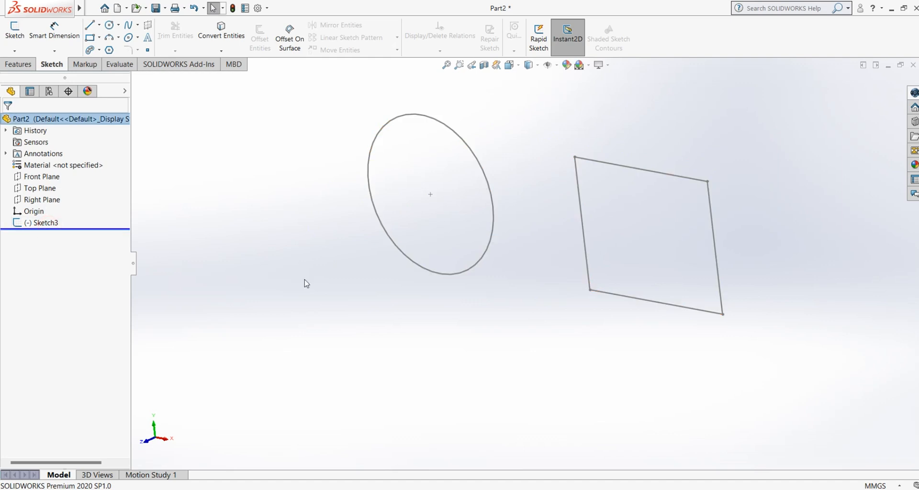
click(43, 223)
scroll(392, 348, up, 1)
scroll(394, 336, down, 1)
scroll(508, 260, up, 2)
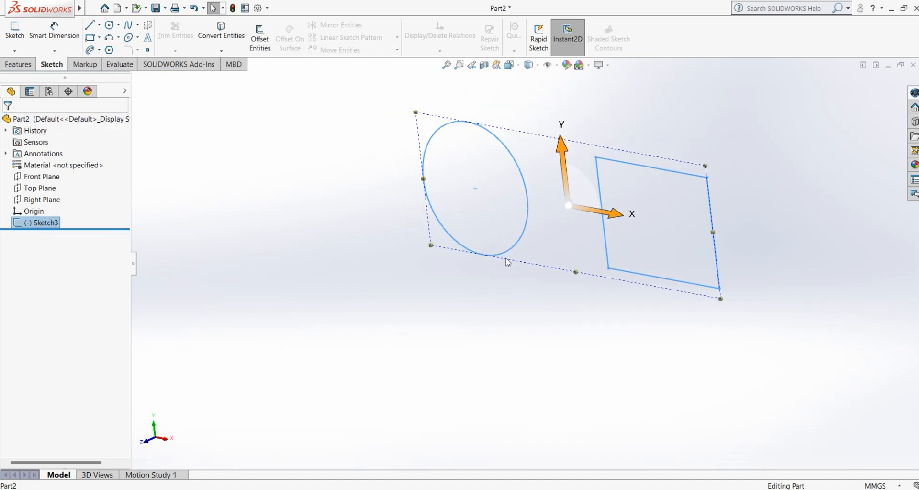
scroll(541, 209, down, 2)
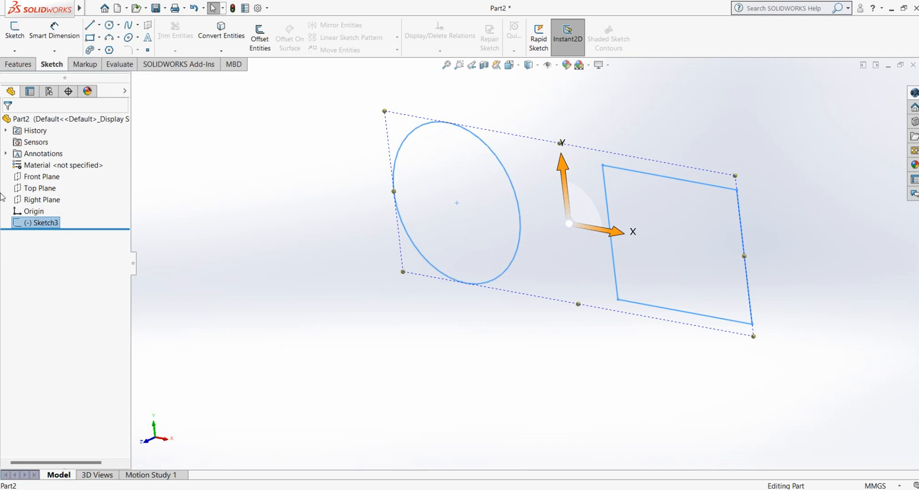
click(18, 64)
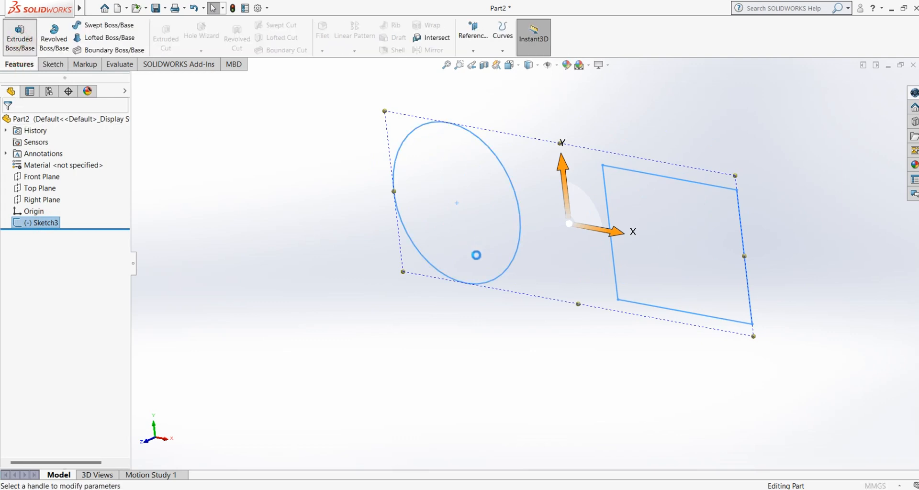
click(20, 36)
mouse_move(423, 314)
middle_down()
mouse_move(435, 345)
mouse_move(422, 330)
middle_up()
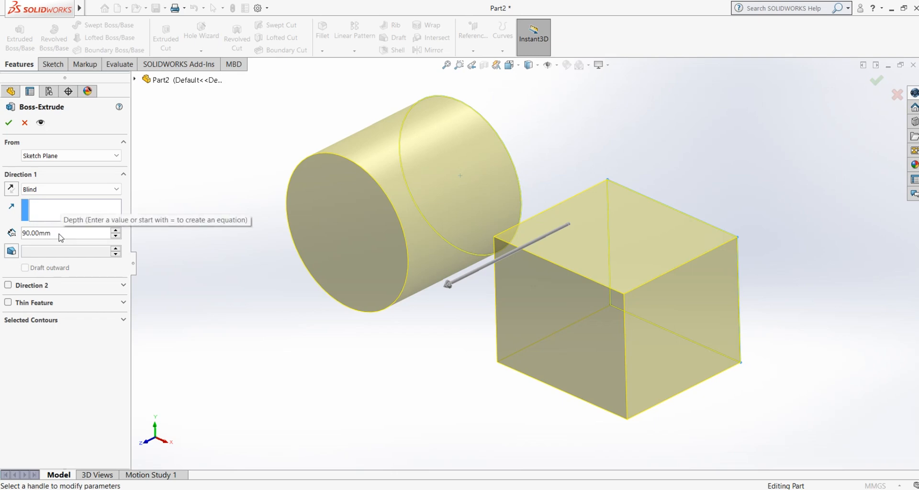
Step the extrusion depth of the circle and rectangle up and down, ending at 60 mm
click(116, 232)
click(117, 232)
click(116, 231)
click(117, 232)
click(117, 237)
click(116, 237)
click(117, 237)
click(116, 237)
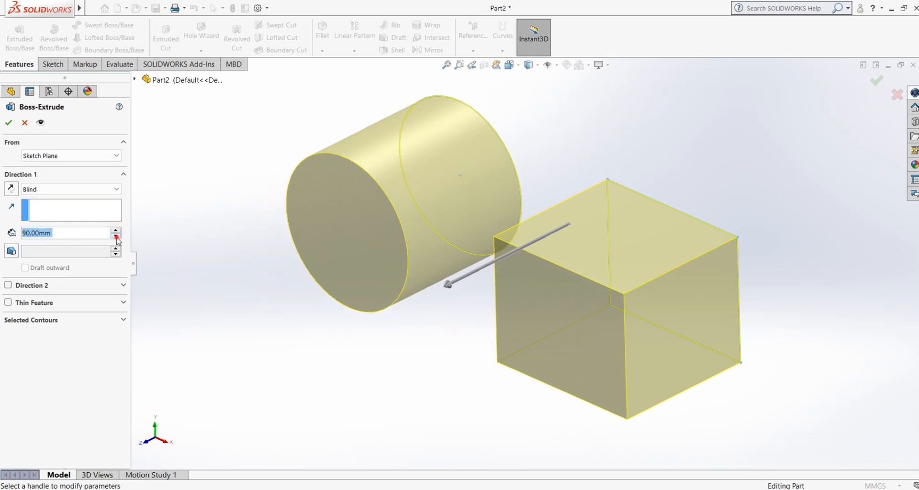
click(117, 237)
click(116, 237)
click(117, 237)
click(116, 237)
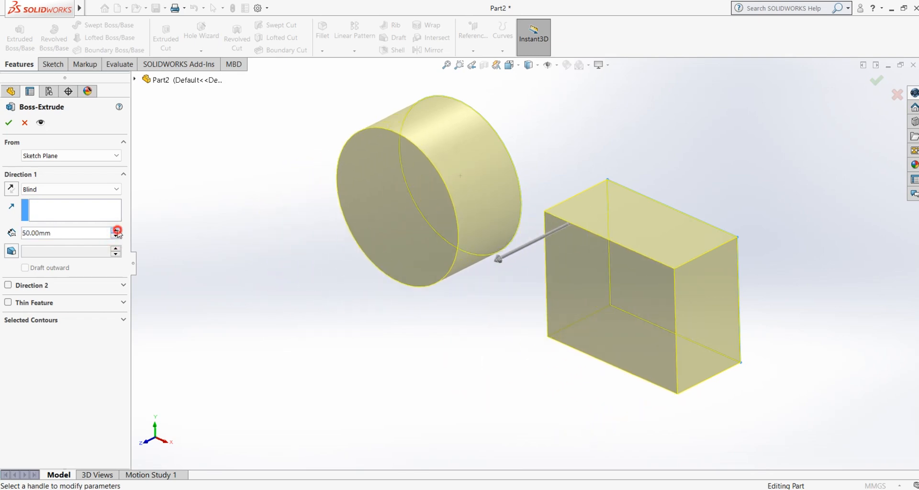
click(117, 230)
click(117, 230)
click(116, 231)
click(116, 231)
click(117, 230)
click(117, 237)
click(116, 236)
click(116, 237)
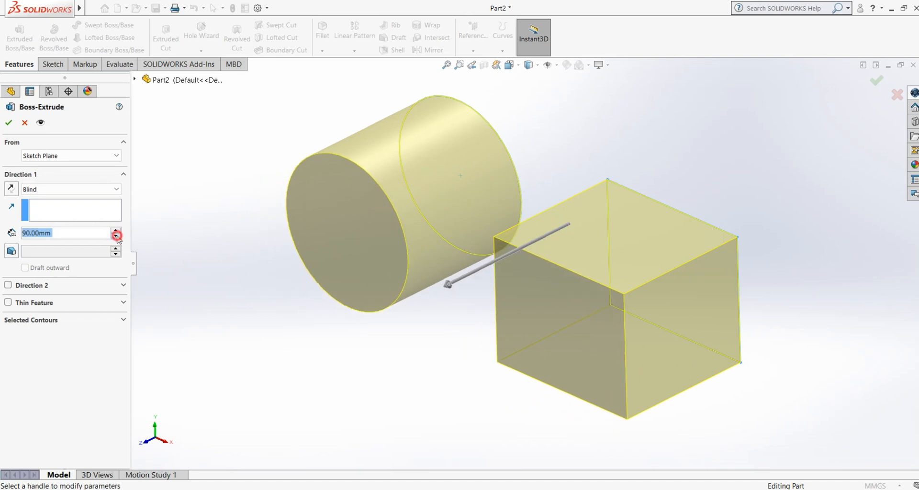
click(116, 237)
click(116, 237)
click(117, 236)
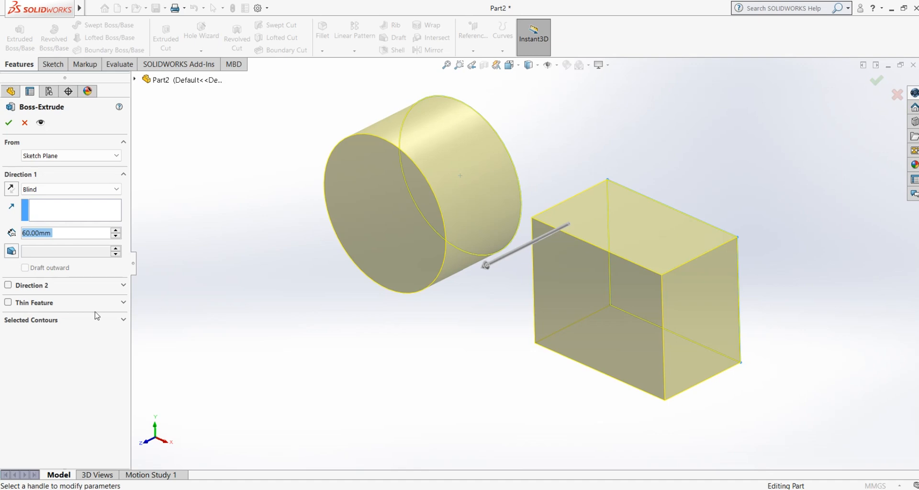
Show the selected contours, extend the extrusion to a depth of 125 mm in the model, and accept the feature
click(42, 321)
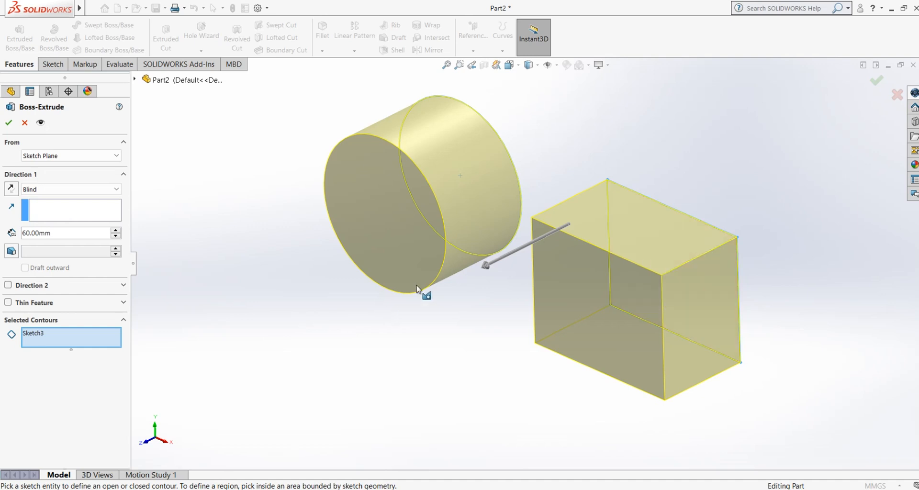
mouse_move(491, 270)
mouse_down()
mouse_move(378, 332)
mouse_move(411, 317)
mouse_up()
middle_drag(387, 338, 394, 364)
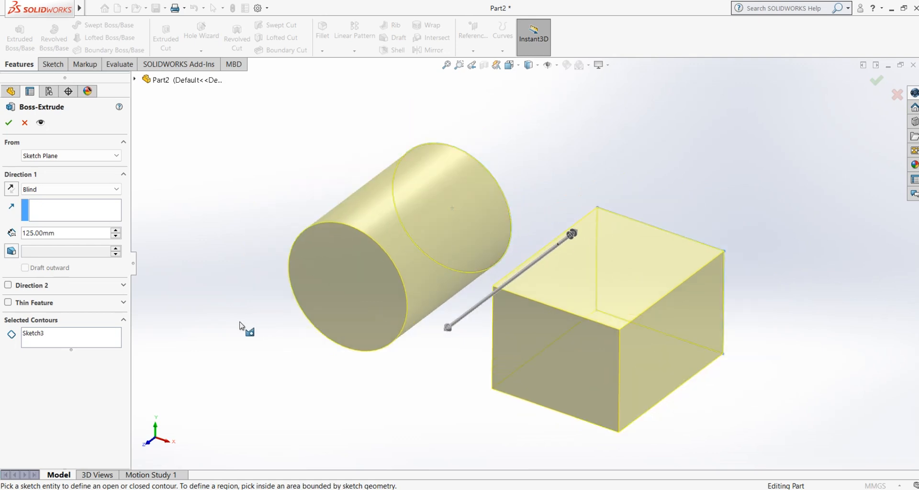
click(9, 124)
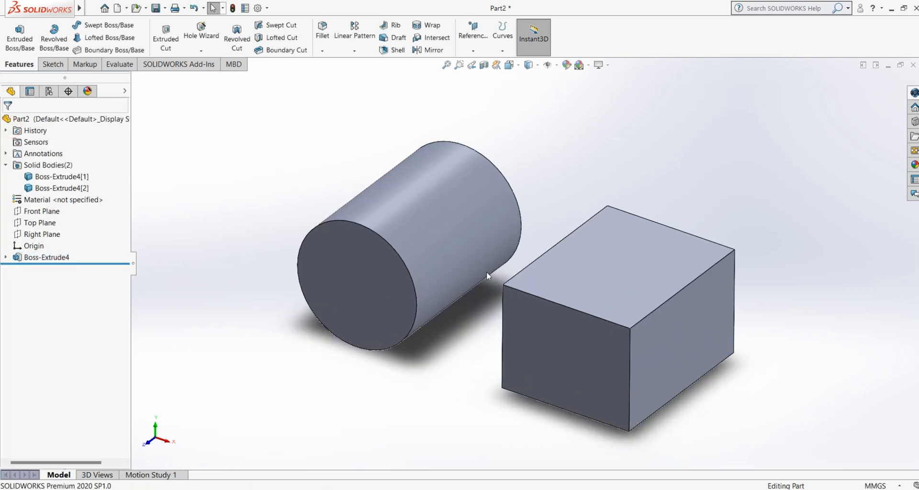
middle_drag(487, 276, 498, 300)
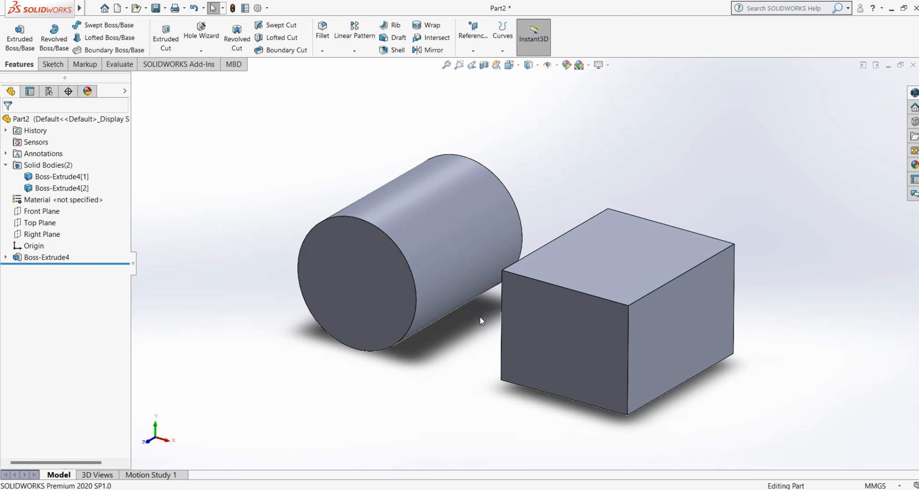
Edit the boss extrusion's sketch and delete the rectangle
click(6, 259)
click(45, 269)
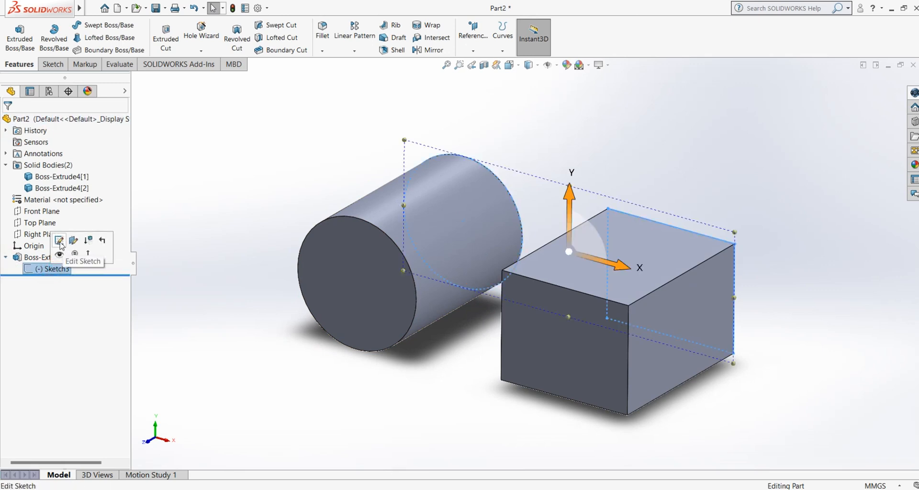
click(60, 242)
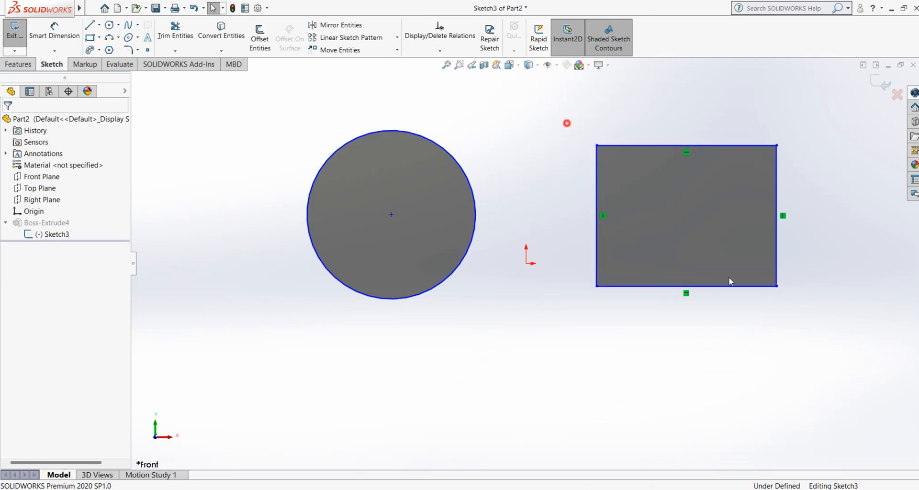
drag(567, 123, 854, 360)
right_click(507, 168)
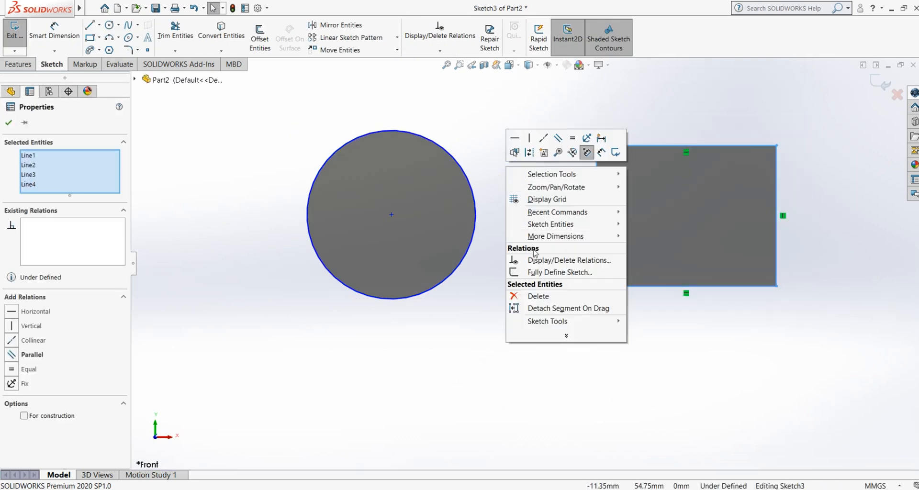
click(533, 295)
scroll(529, 261, up, 3)
scroll(556, 220, down, 2)
mouse_move(80, 8)
click(111, 9)
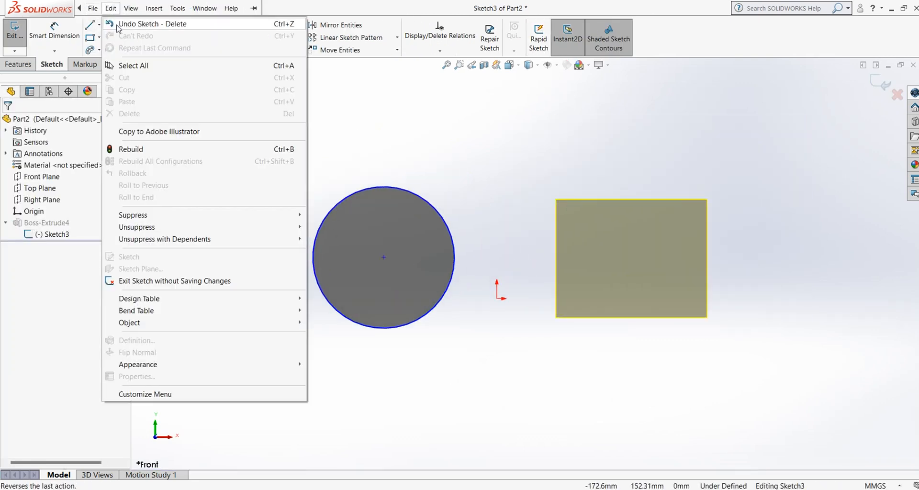
click(470, 137)
Draw a circle about 86 mm in diameter above and to the left of the existing circle, overlapping its edge
click(109, 25)
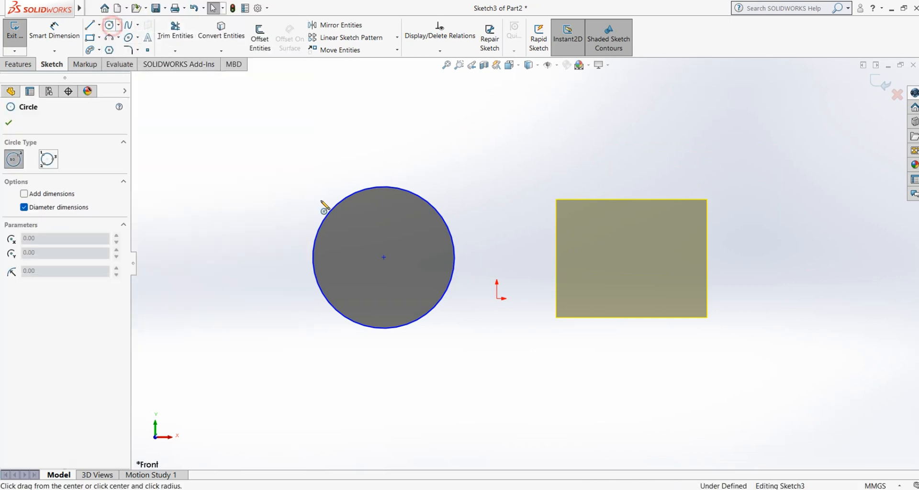
click(295, 169)
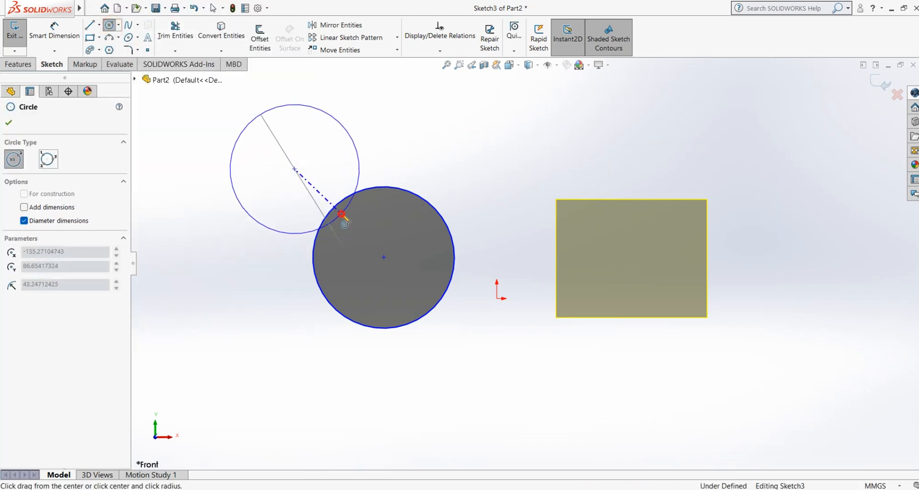
click(342, 214)
key(Escape)
click(493, 186)
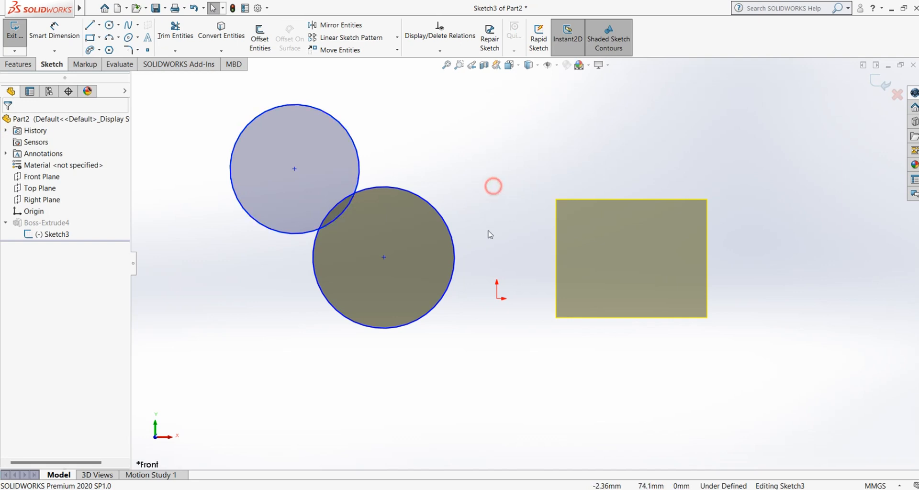
Try to exit the sketch, inspect its problem with Check Sketch for Feature, and leave the sketch discarding the changes
click(880, 82)
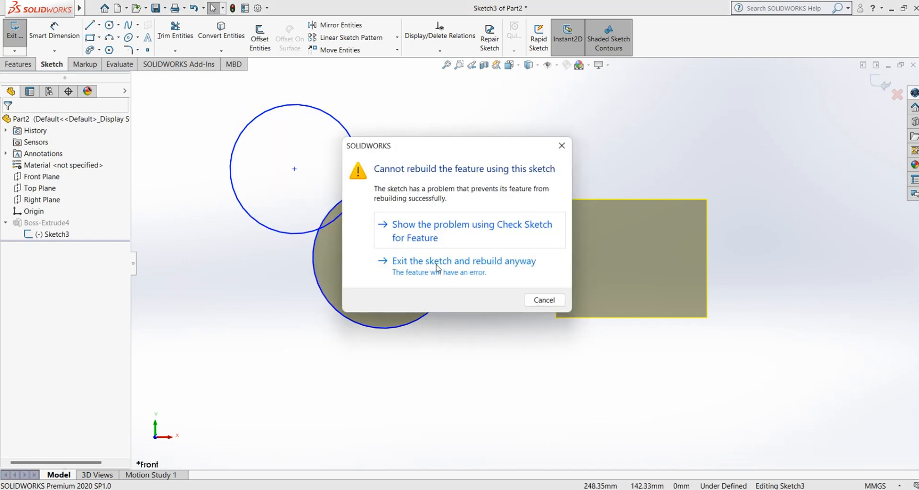
click(462, 245)
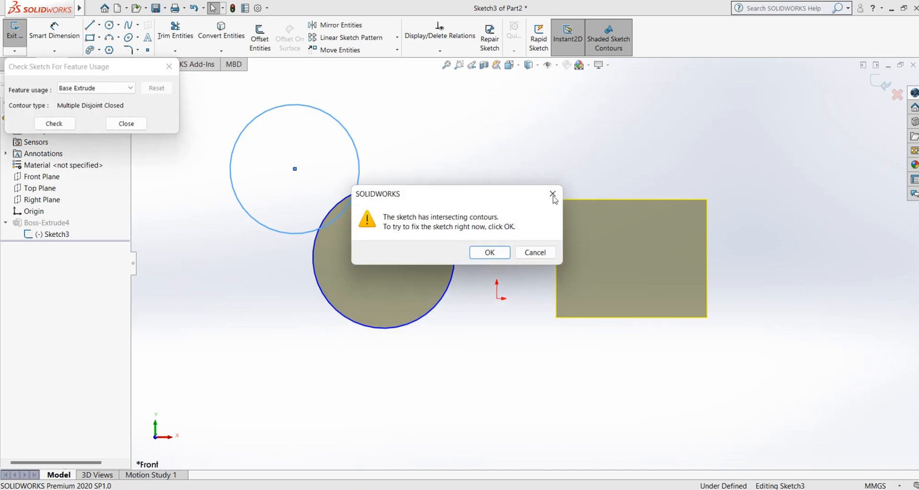
click(552, 193)
click(169, 66)
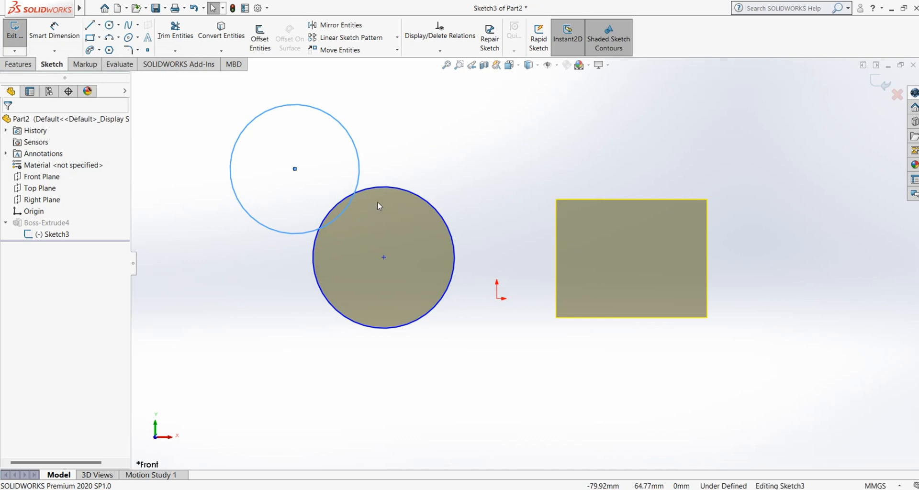
click(895, 96)
click(479, 256)
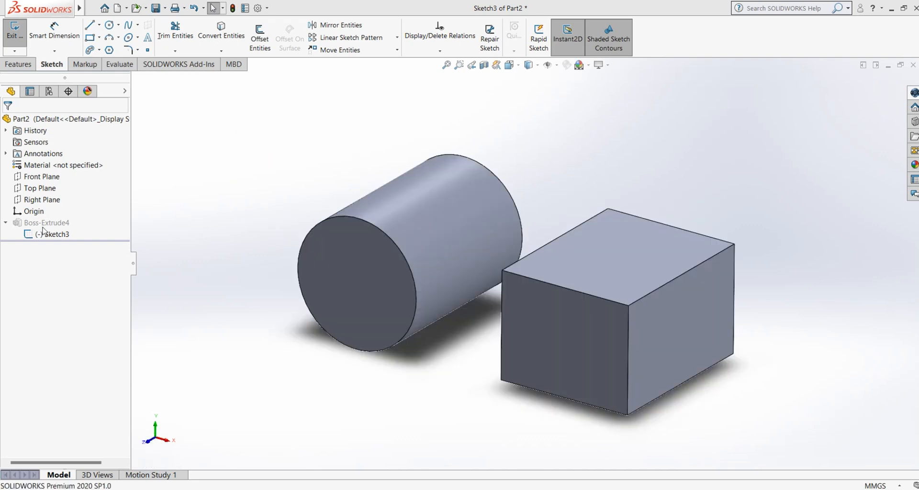
Delete the boss extrusion together with its absorbed sketch
click(51, 258)
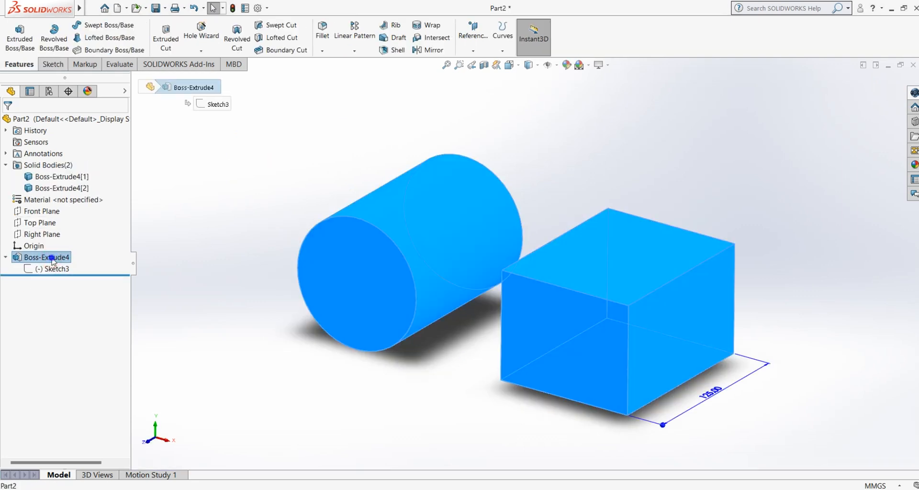
right_click(53, 261)
click(78, 311)
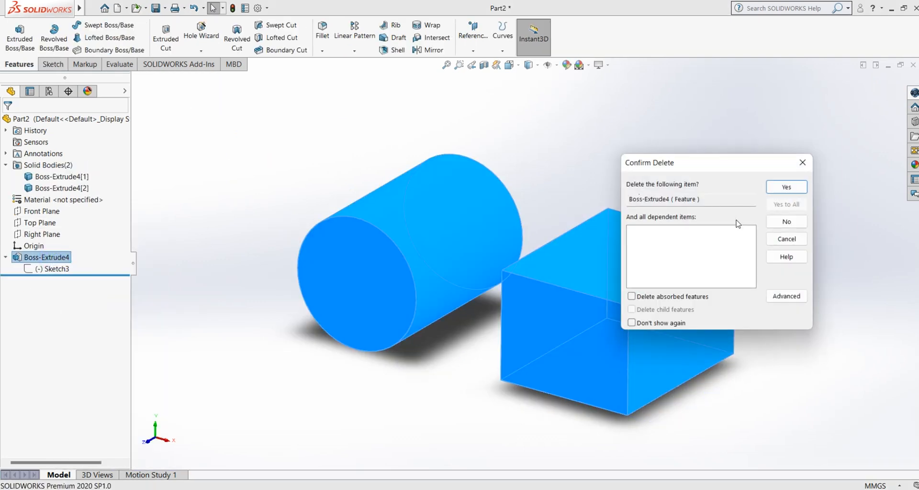
click(654, 297)
click(785, 187)
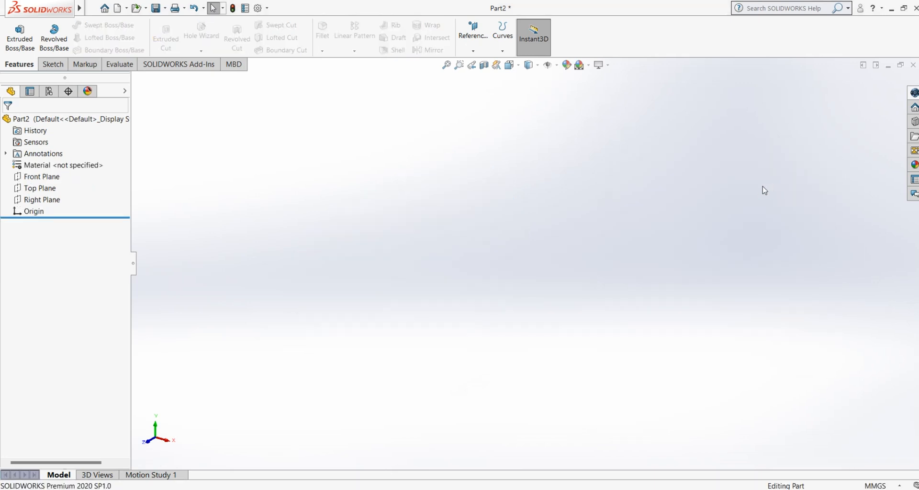
Start a sketch on the Front Plane and draw a circle centred just left of the origin, enclosing the origin
click(39, 178)
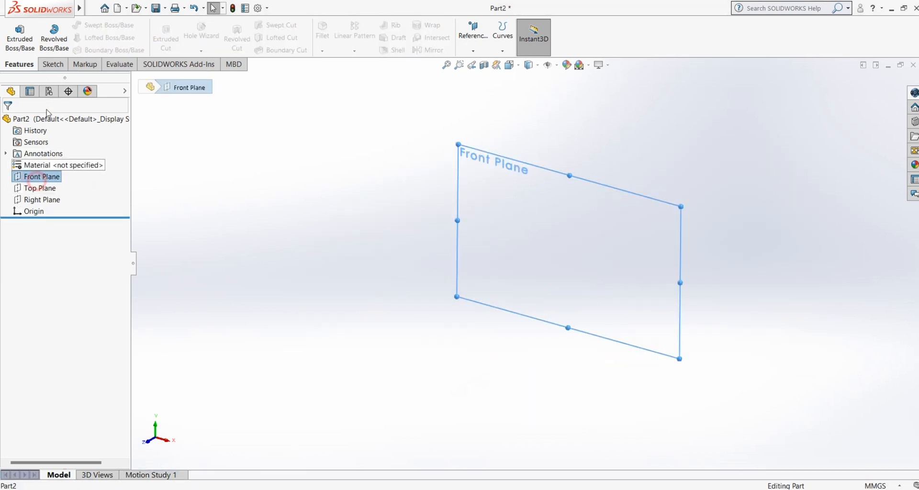
click(53, 64)
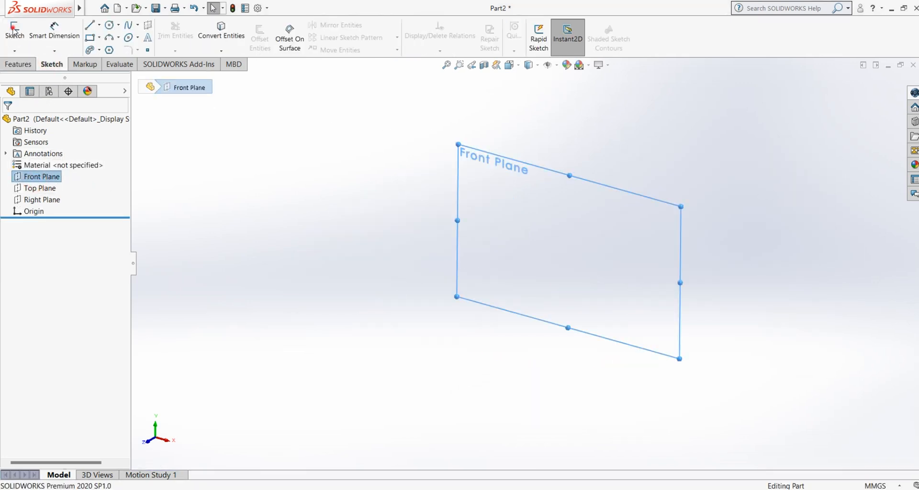
click(15, 31)
click(109, 25)
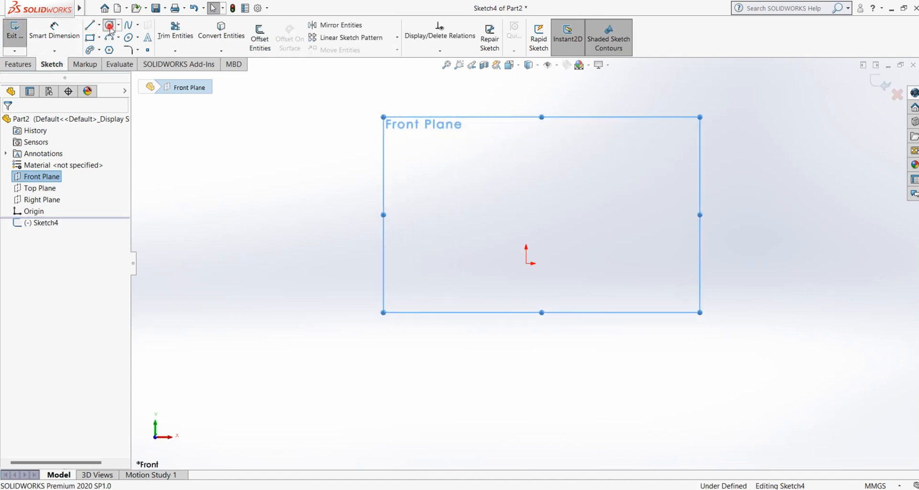
click(477, 245)
click(507, 338)
Draw a larger circle to the left of the first one, overlapping its edge, and exit the sketch
click(284, 234)
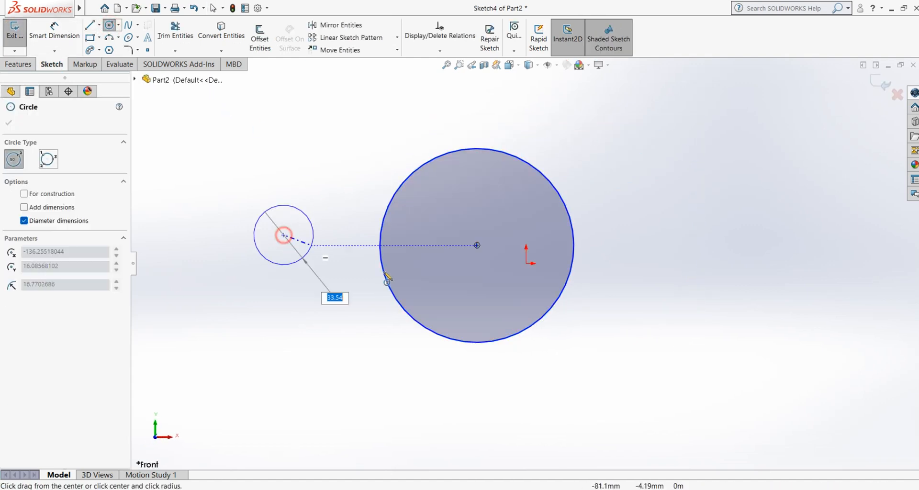
click(400, 286)
right_click(305, 214)
click(326, 220)
scroll(455, 328, up, 2)
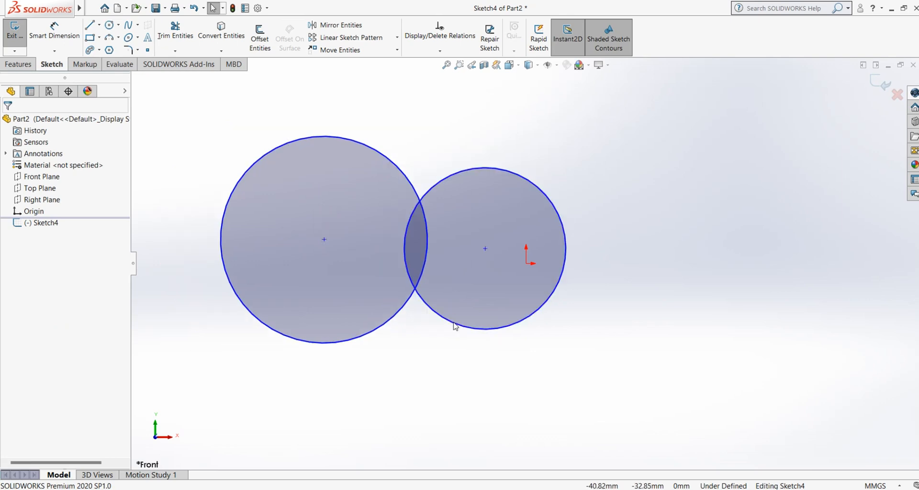
scroll(391, 270, down, 2)
click(501, 127)
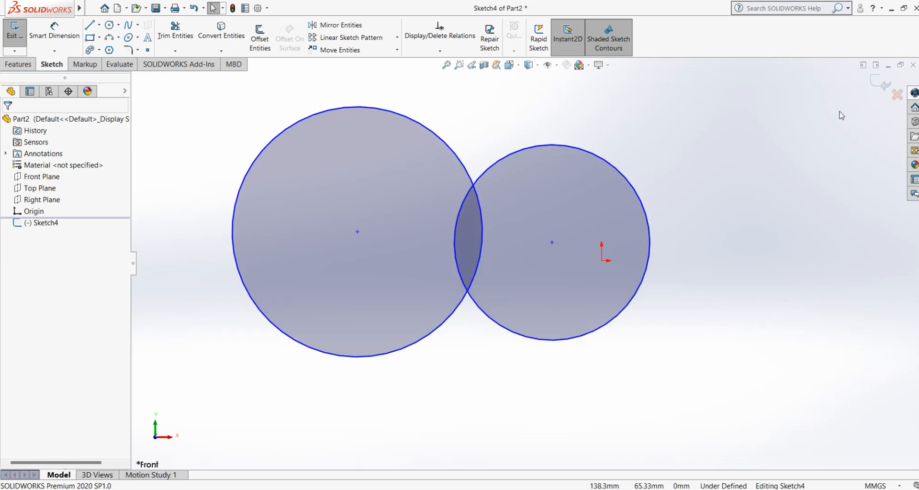
click(882, 83)
Start an Extruded Boss/Base of the overlapping circles, preview its selectable contour regions, and cancel the feature
middle_drag(755, 228, 703, 262)
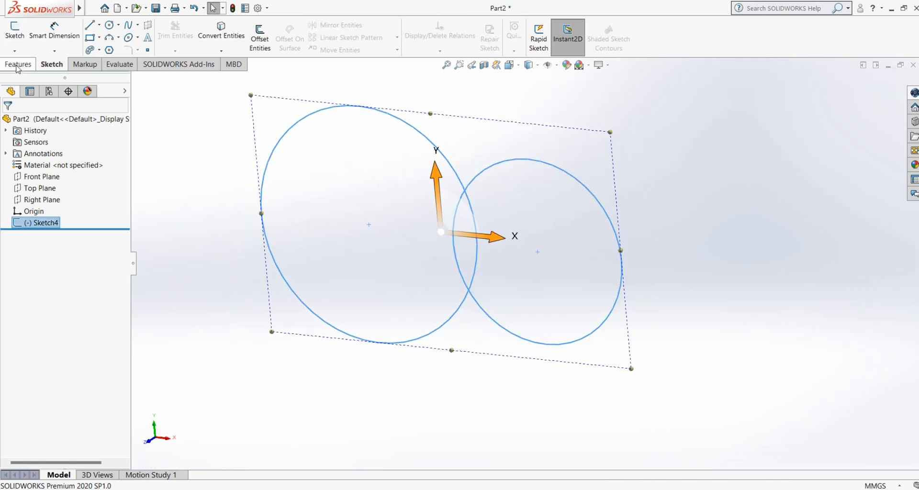
click(17, 65)
click(22, 28)
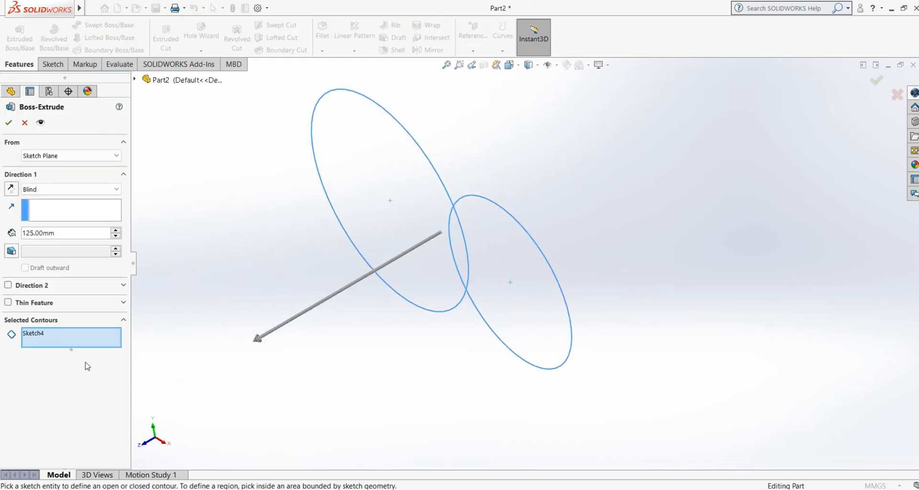
middle_drag(231, 227, 243, 227)
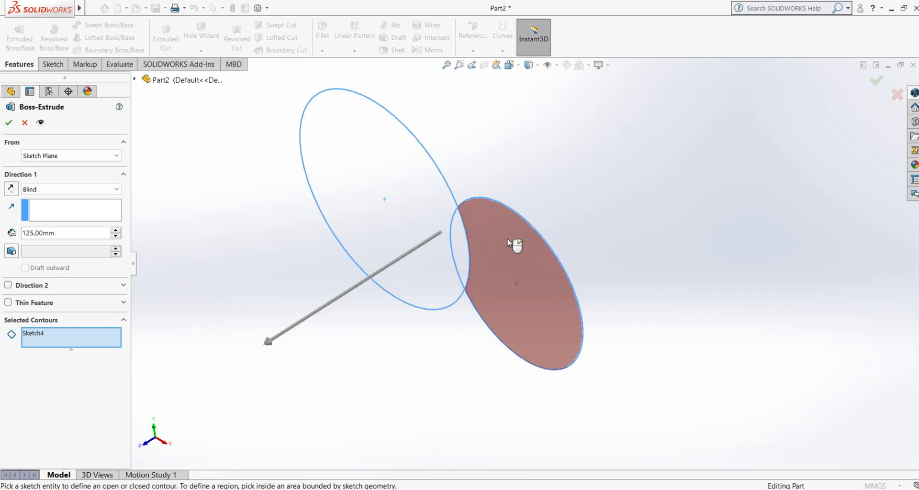
click(24, 123)
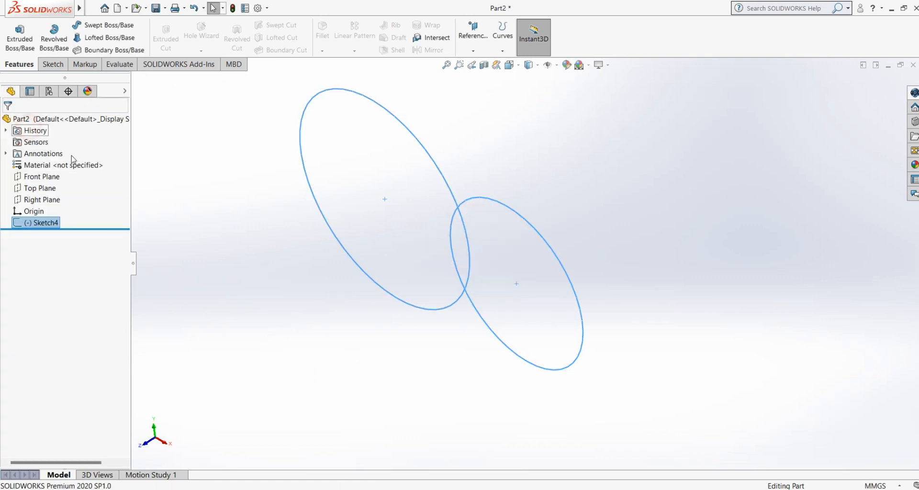
Delete the sketch with the two overlapping circles from the part
right_click(33, 223)
click(67, 290)
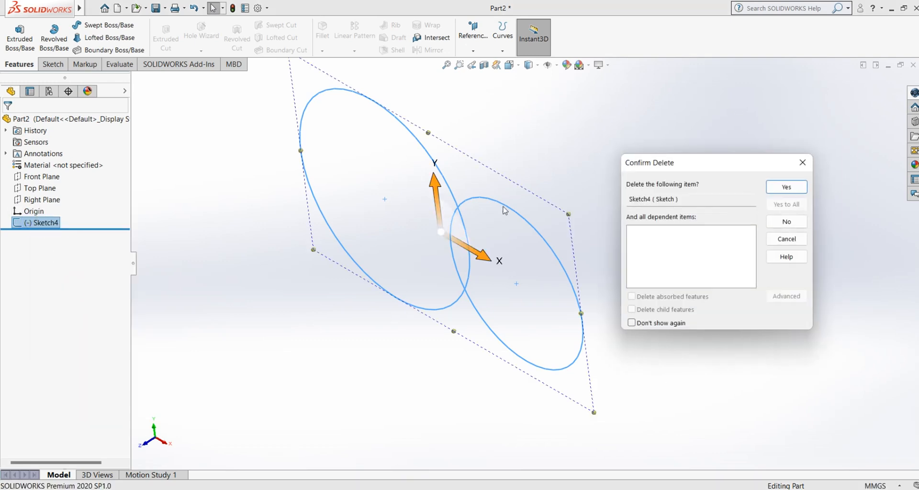
click(787, 187)
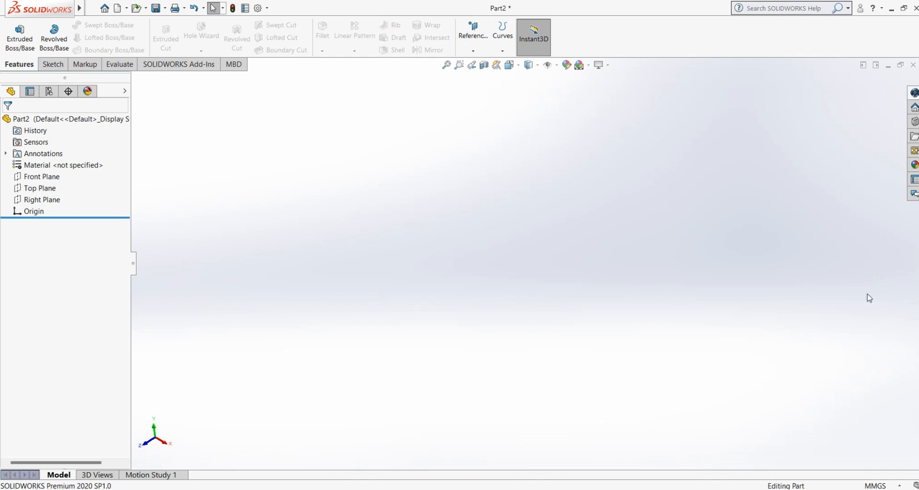
Start a sketch on the Front Plane and draw a circle about 170 mm in diameter, centred up and left of the origin
click(43, 176)
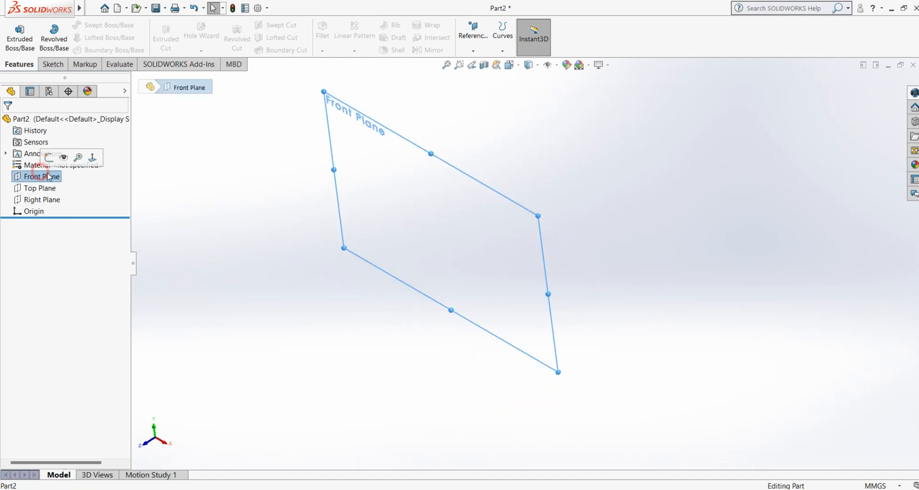
click(50, 162)
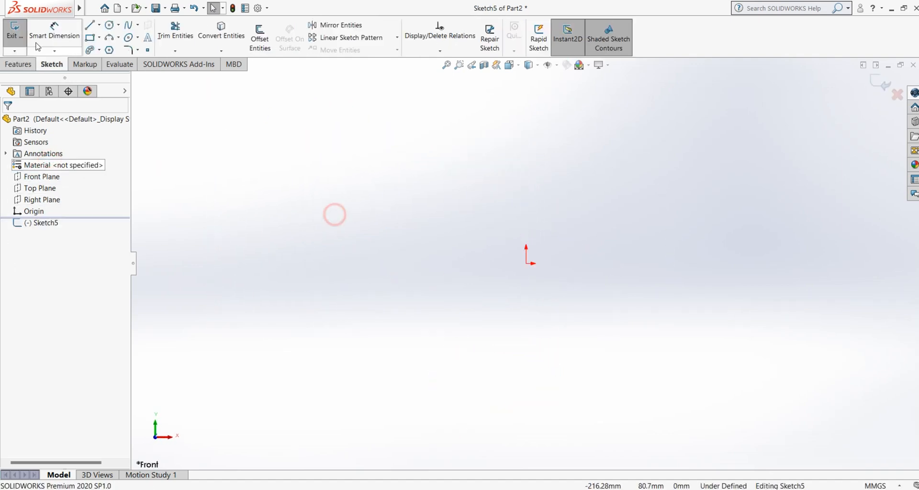
click(109, 25)
click(453, 240)
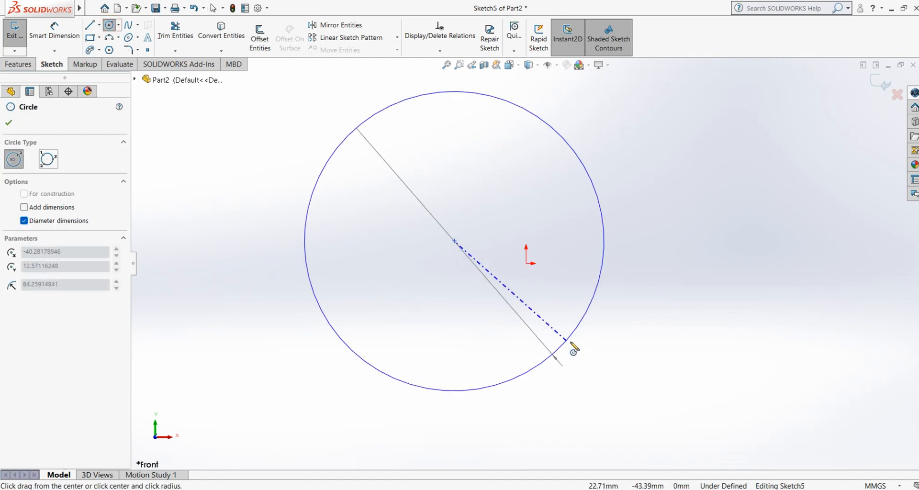
click(569, 342)
right_click(370, 222)
click(394, 228)
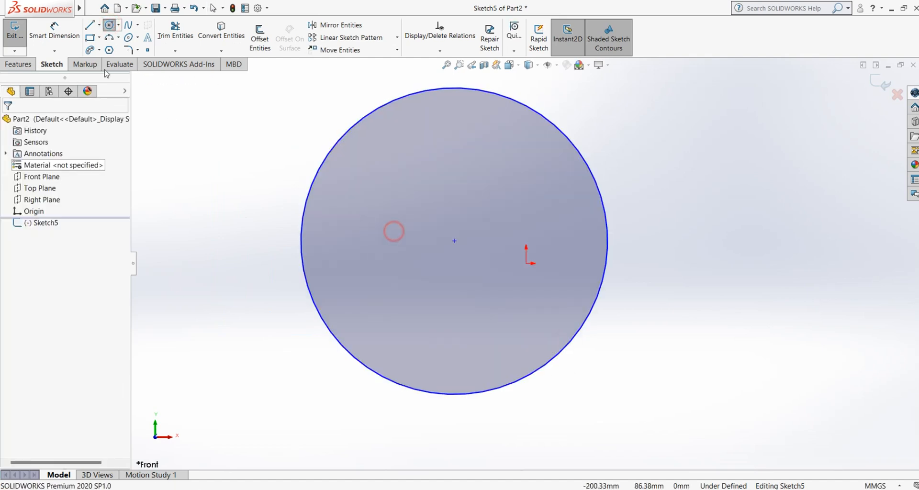
Draw a second circle inside the first, sharing its centre and about half its diameter
click(454, 240)
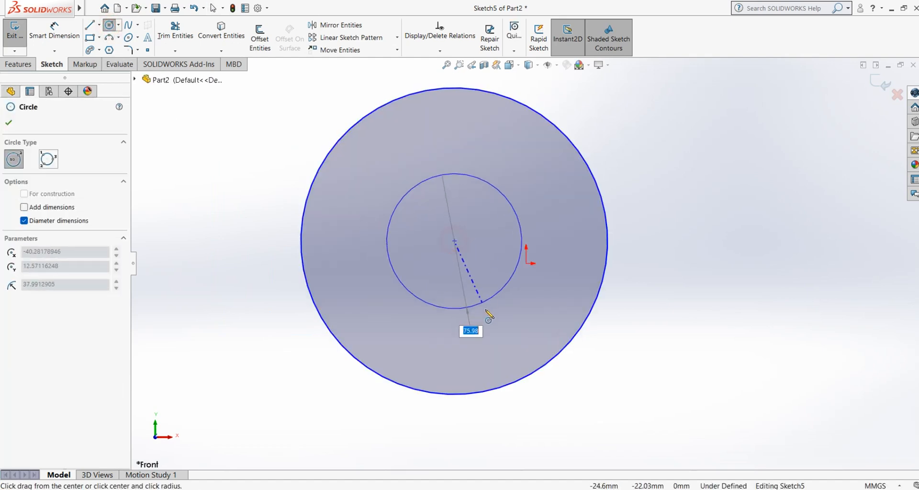
click(486, 313)
right_click(420, 217)
click(432, 228)
scroll(449, 294, up, 3)
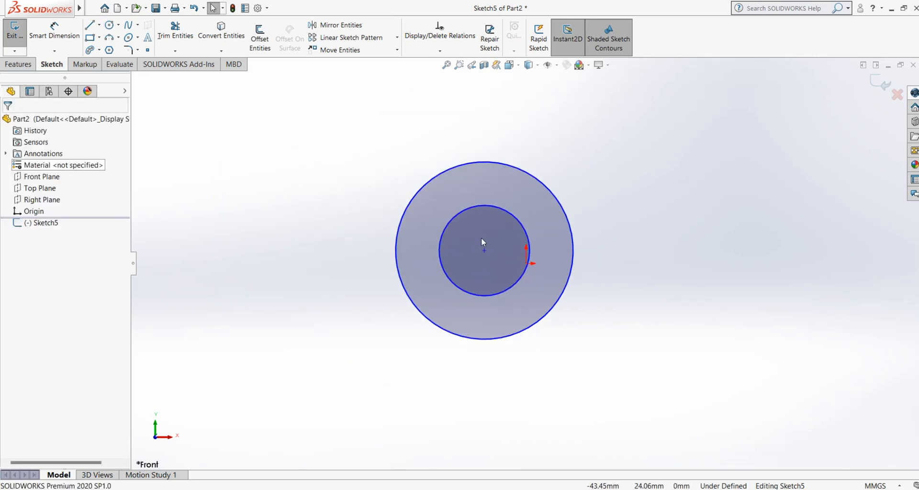
scroll(481, 238, down, 1)
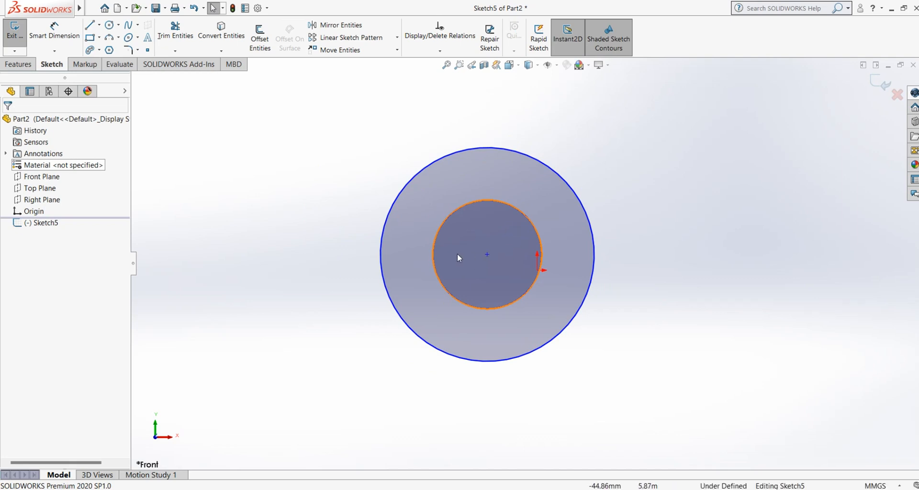
Add two more concentric circles inside the second one, with radii of about 17 mm and about 7 mm
click(110, 26)
click(488, 255)
click(487, 275)
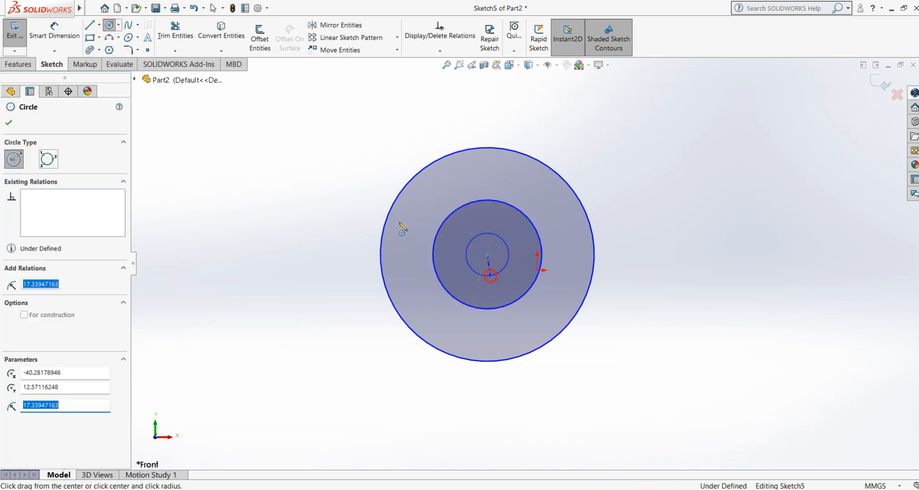
right_click(314, 182)
click(336, 195)
scroll(555, 283, down, 2)
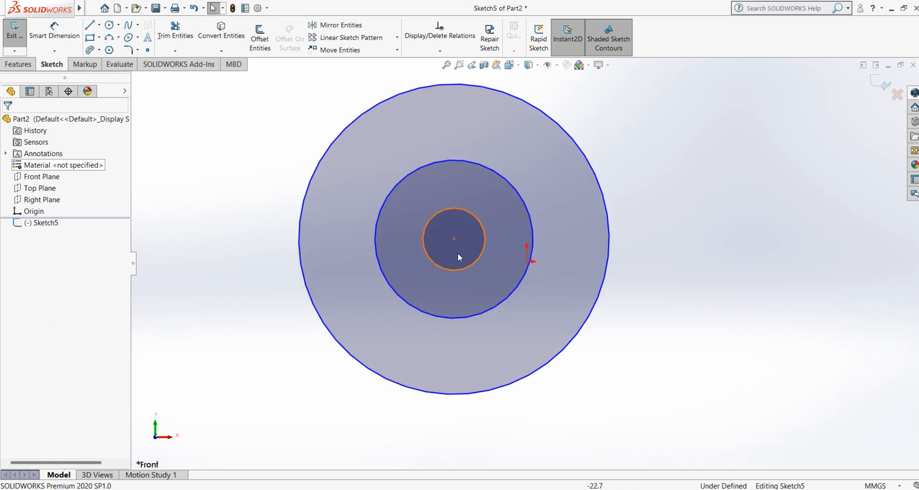
click(110, 25)
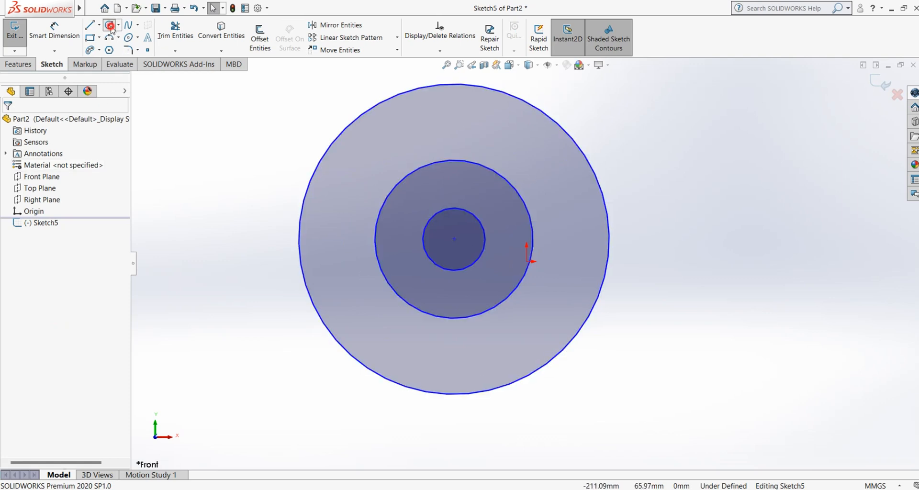
click(458, 258)
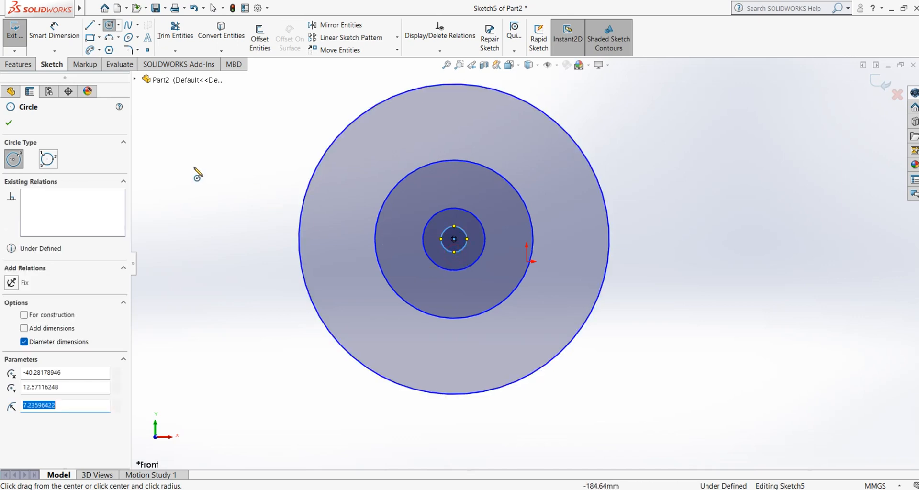
right_click(197, 172)
click(212, 174)
click(643, 306)
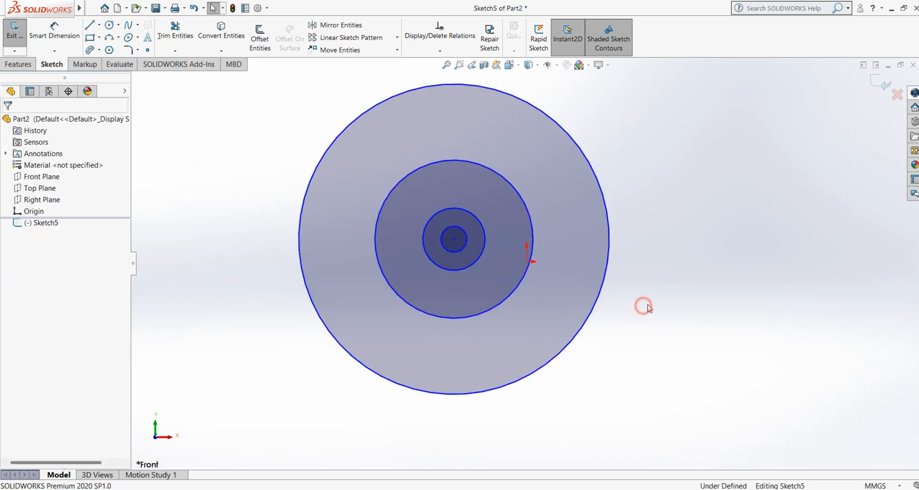
Move the four concentric circles slightly down and to the left within the sketch
mouse_move(476, 203)
mouse_down()
mouse_move(411, 288)
mouse_move(478, 216)
mouse_move(408, 299)
mouse_move(481, 220)
mouse_move(504, 224)
mouse_up()
click(212, 197)
click(473, 224)
click(202, 194)
click(520, 175)
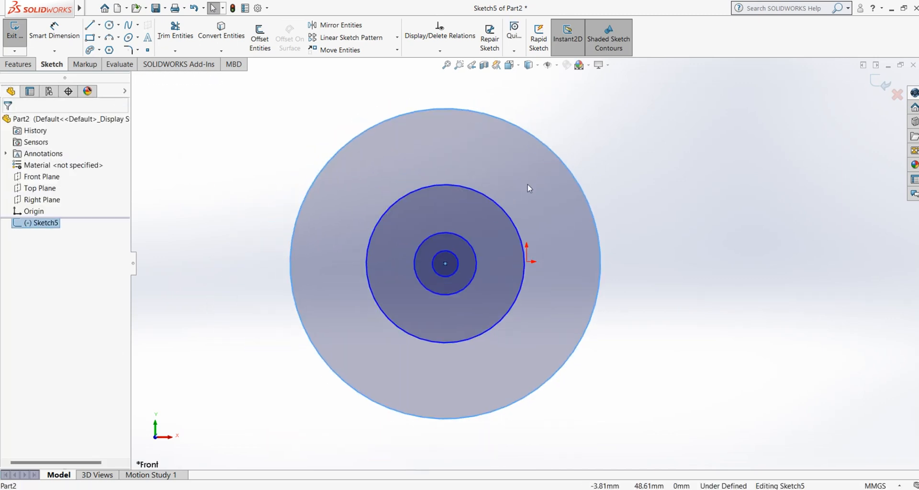
click(641, 158)
Delete the two innermost circles from the sketch
click(475, 251)
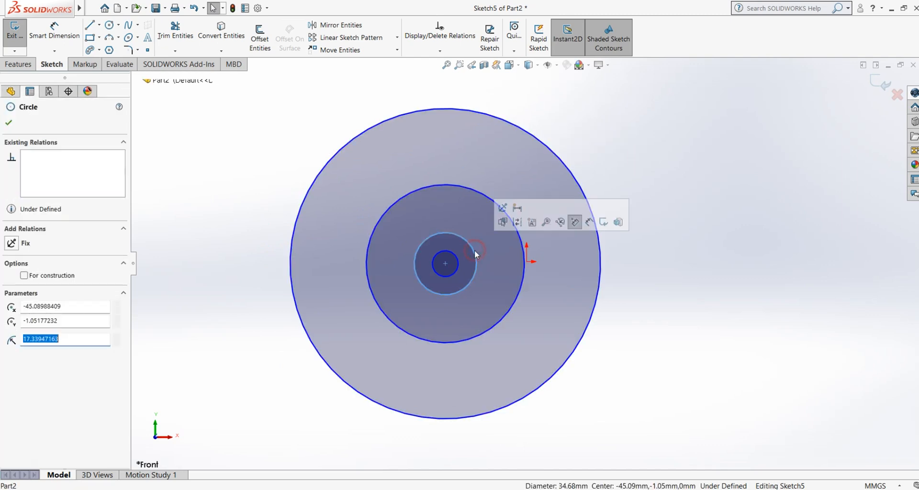
key(Delete)
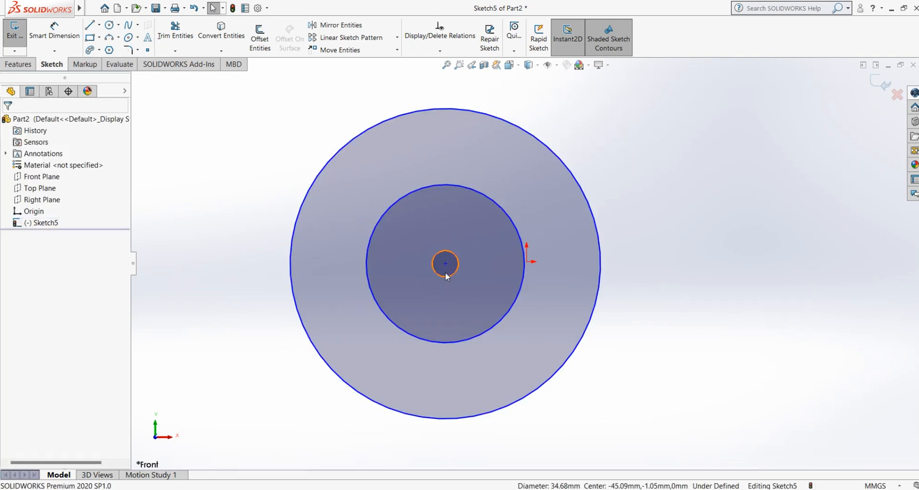
click(447, 276)
key(Delete)
scroll(505, 234, up, 2)
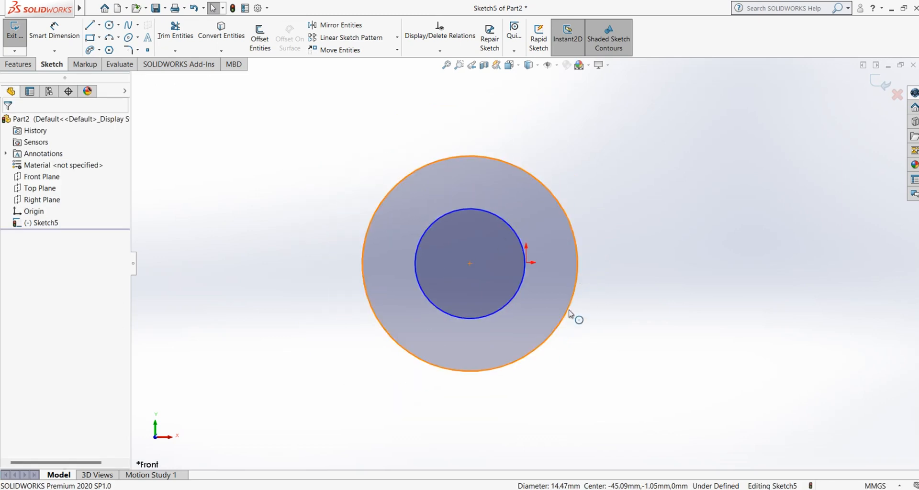
Exit the sketch and extrude the ring between the two concentric circles as a Blind boss 237 mm deep
click(882, 89)
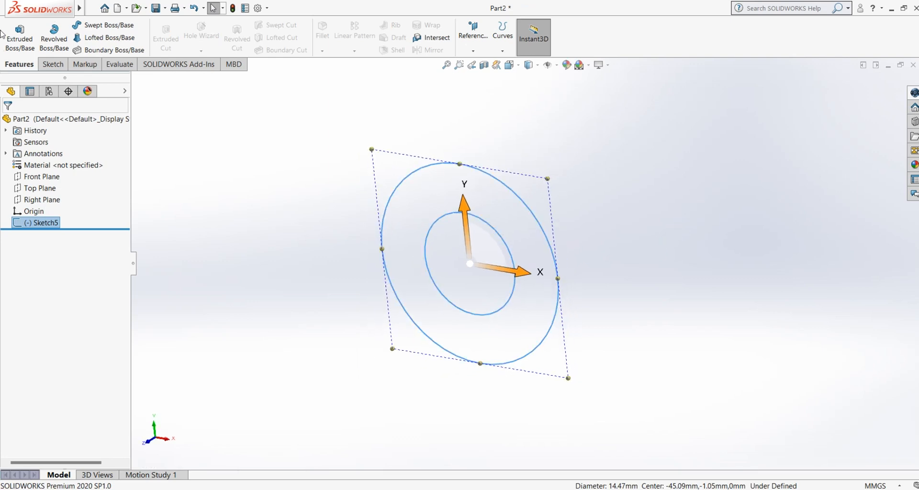
click(19, 36)
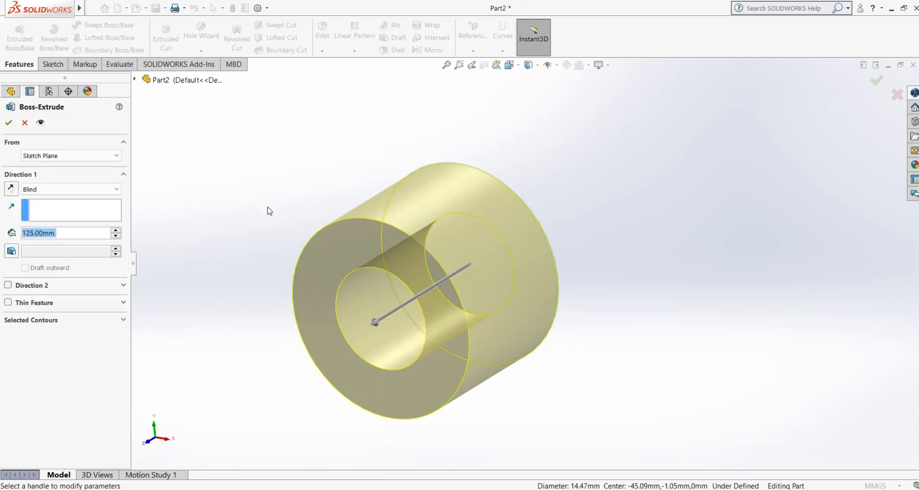
middle_drag(269, 211, 337, 280)
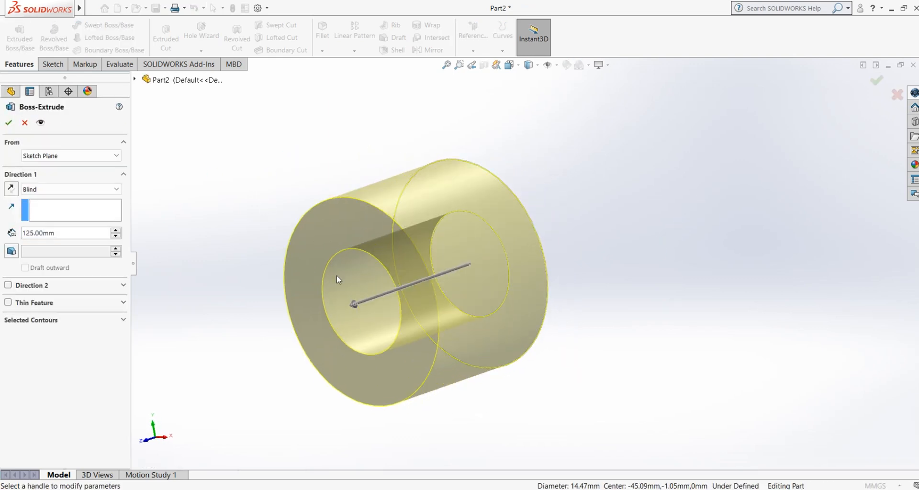
drag(353, 306, 258, 338)
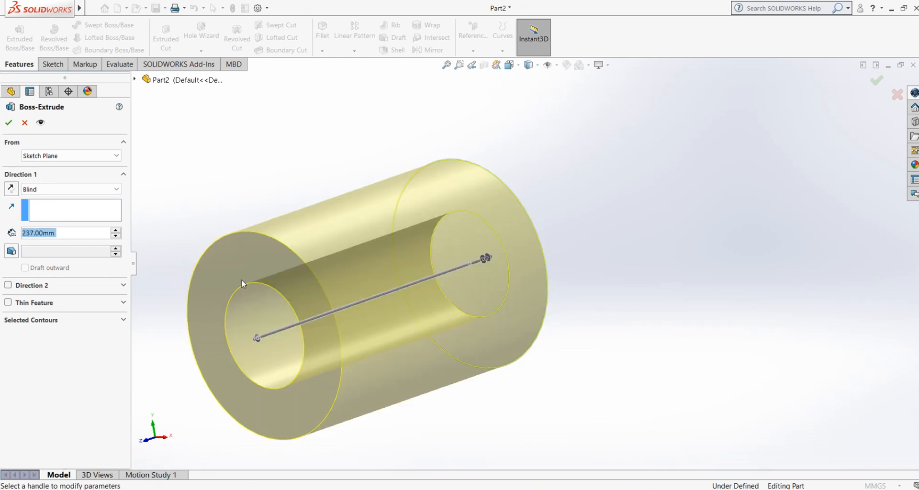
scroll(421, 258, up, 2)
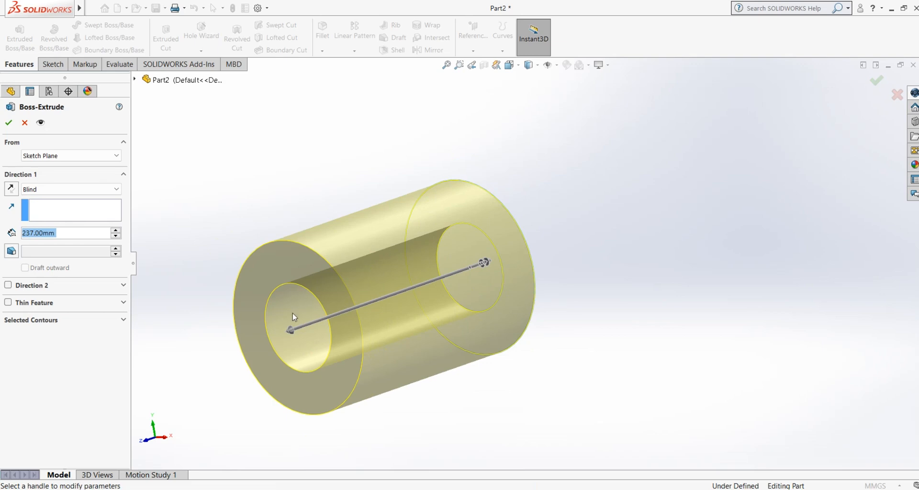
click(9, 123)
mouse_move(249, 182)
middle_down()
mouse_move(305, 139)
mouse_move(220, 181)
mouse_move(273, 211)
mouse_move(228, 260)
middle_up()
click(220, 181)
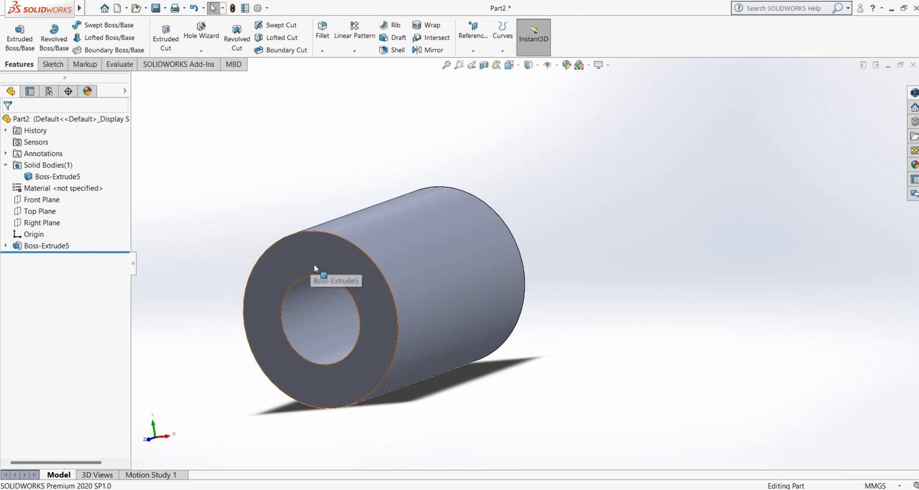
middle_drag(321, 250, 415, 300)
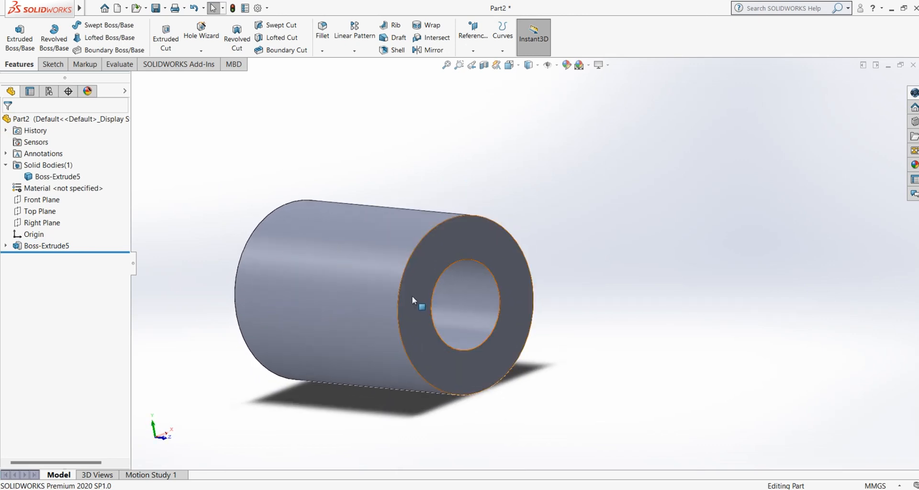
Delete the hollow cylinder's extrusion feature together with its absorbed sketch
click(7, 246)
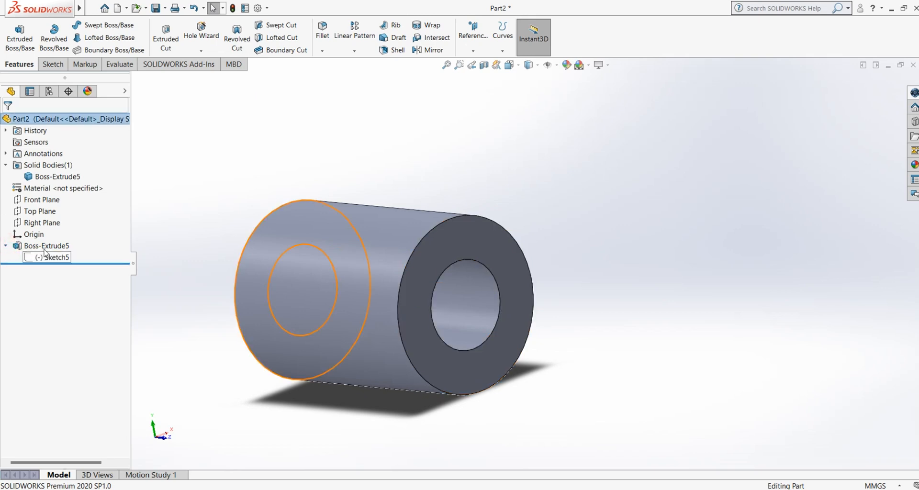
click(44, 248)
right_click(44, 248)
click(74, 302)
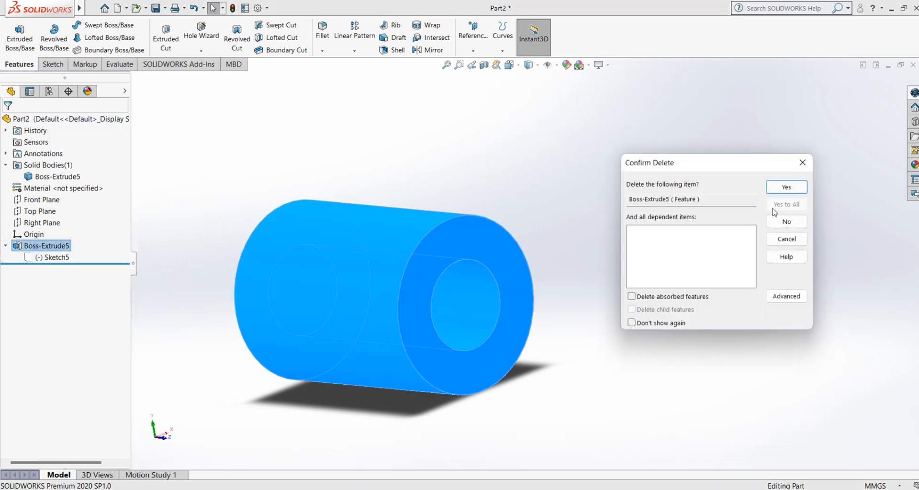
click(632, 296)
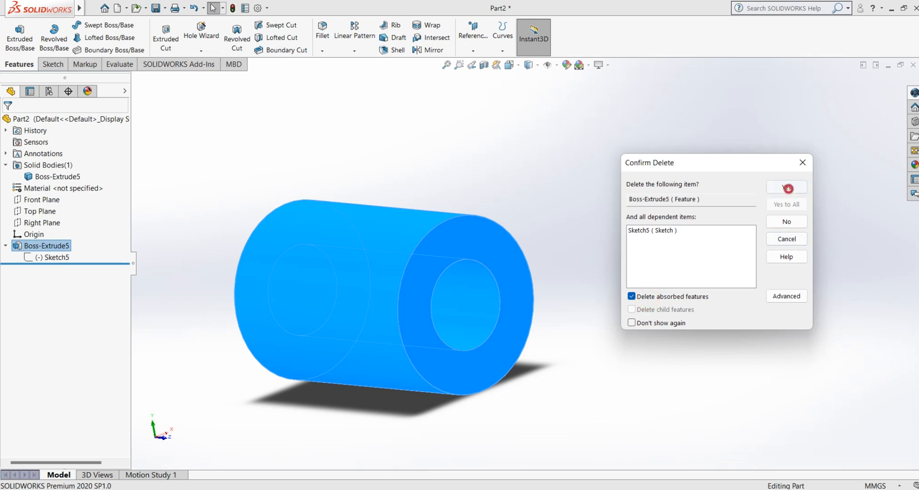
click(788, 188)
Start a sketch on the Front Plane and draw a corner rectangle about 150 by 117 mm enclosing the origin
click(48, 176)
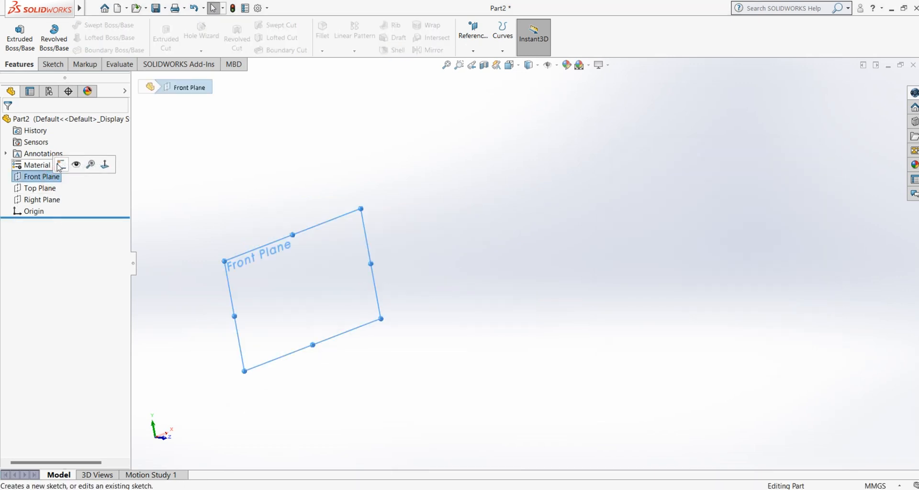
click(60, 166)
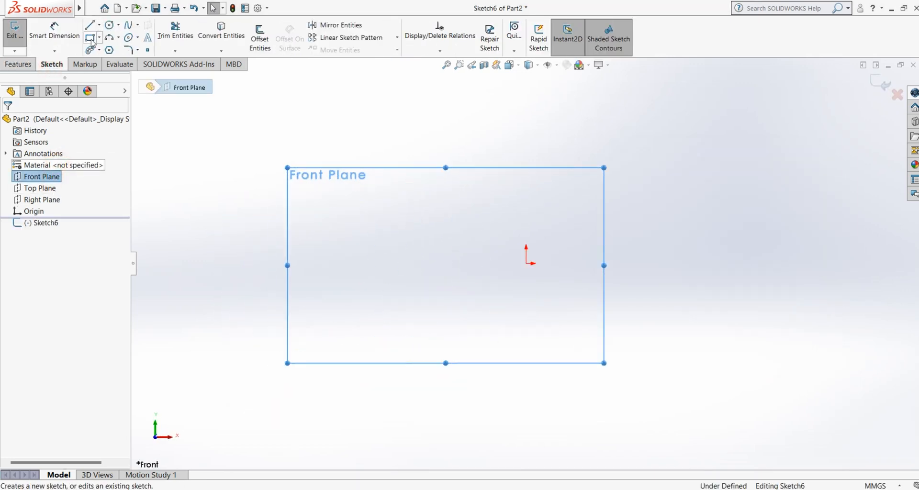
click(90, 38)
drag(399, 154, 666, 362)
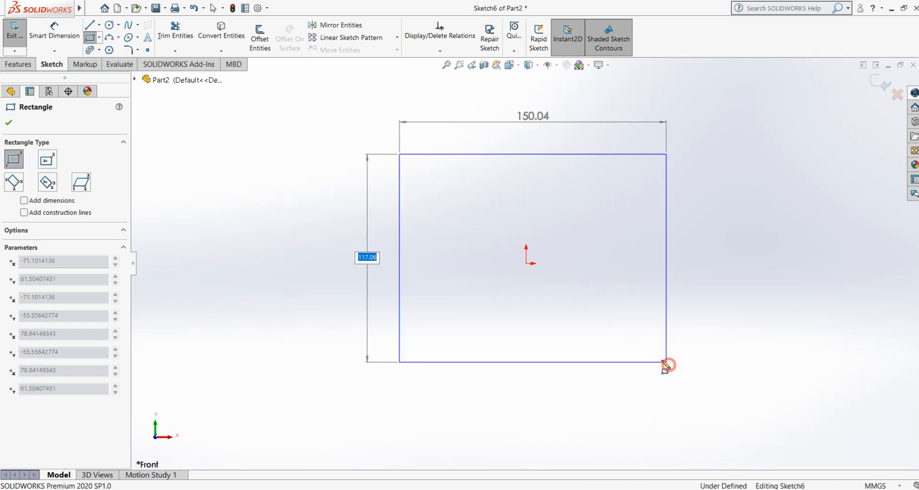
Draw five separate circles of differing sizes inside the large rectangle, without letting them overlap
click(109, 25)
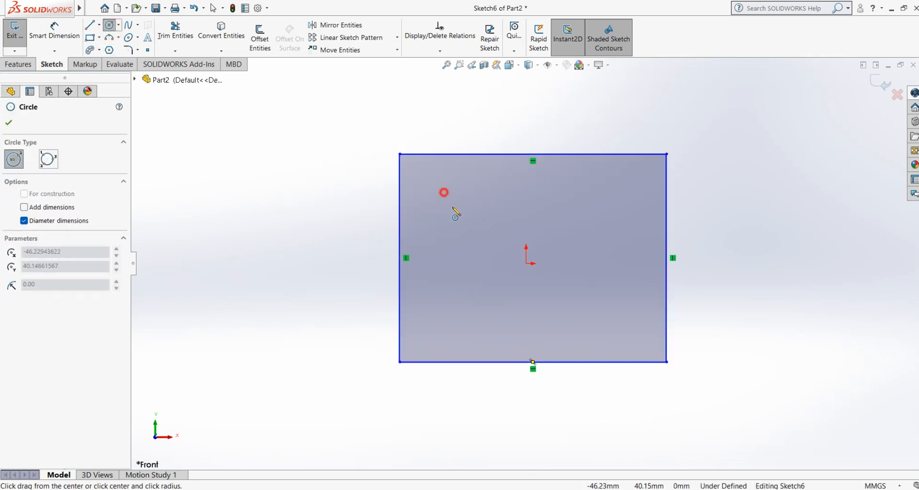
drag(444, 192, 457, 205)
click(603, 203)
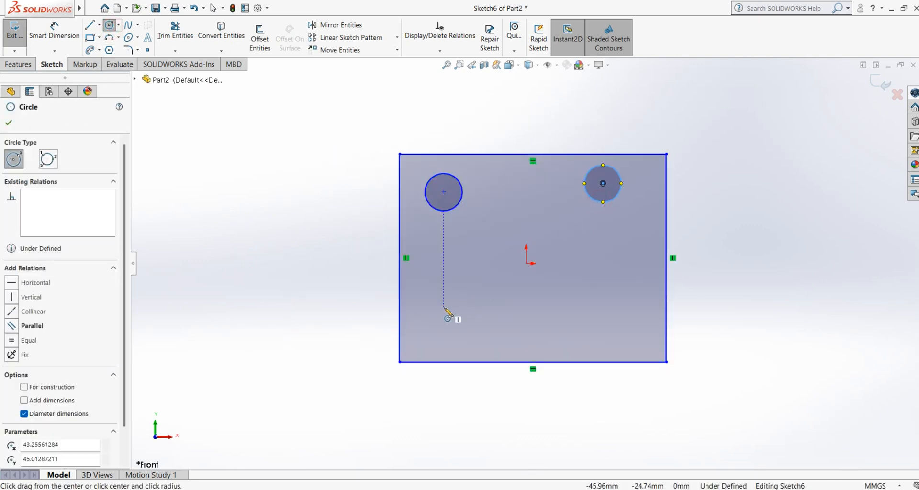
drag(444, 307, 461, 327)
mouse_move(559, 292)
mouse_down()
mouse_move(575, 318)
mouse_move(560, 323)
mouse_up()
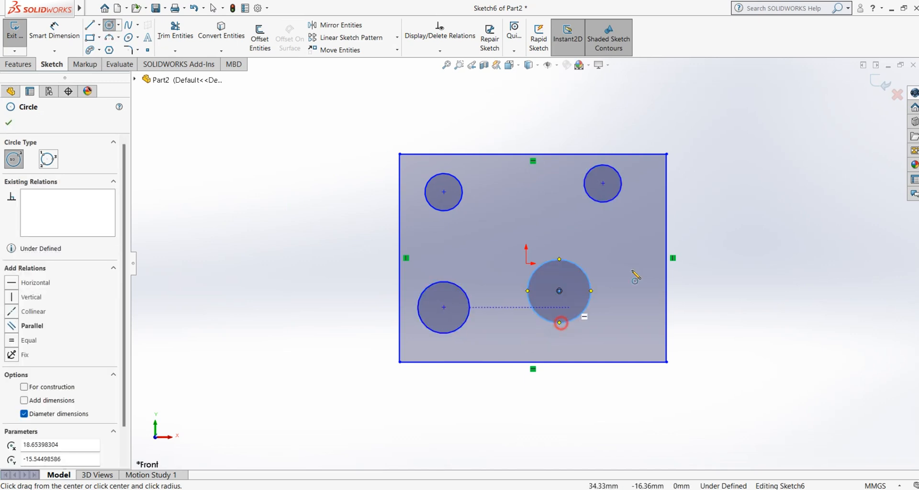
drag(495, 230, 505, 248)
key(Escape)
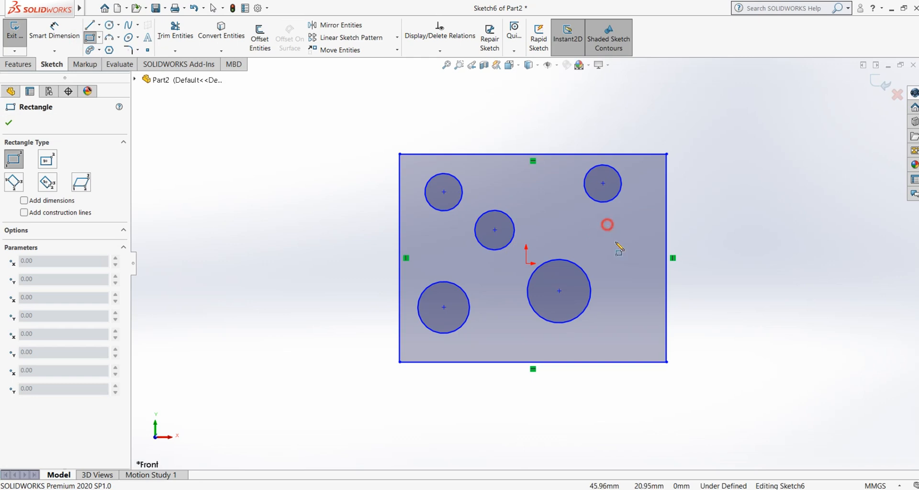
Draw two small rectangles near the large rectangle's right edge, the lower one about 16.5 by 20 mm
click(638, 269)
click(617, 307)
click(647, 344)
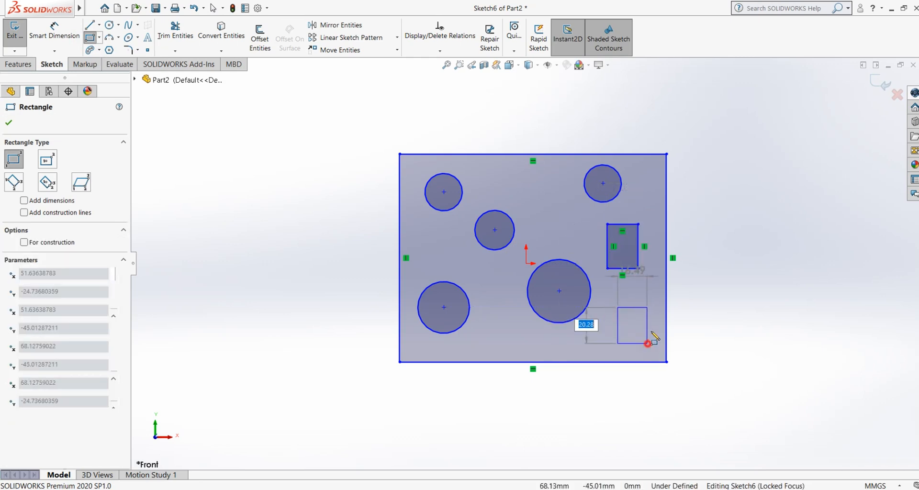
Close the sketch and extrude it with a Blind depth of 237 mm, then inspect the solid's through openings from several sides
click(881, 84)
middle_drag(741, 197, 690, 245)
click(25, 50)
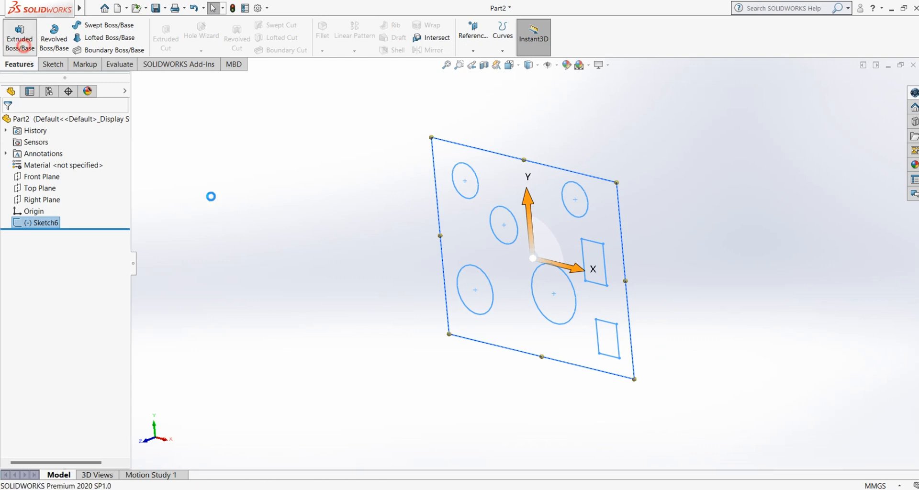
key(f)
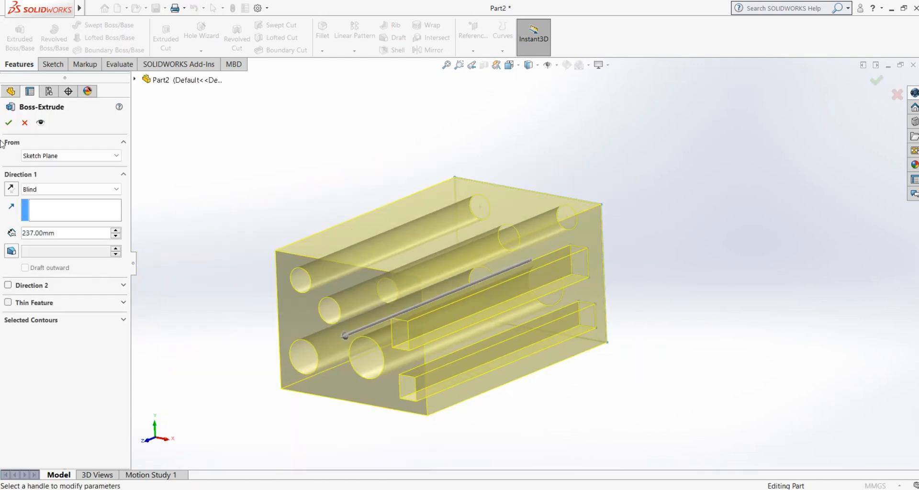
click(8, 123)
middle_drag(215, 244, 688, 316)
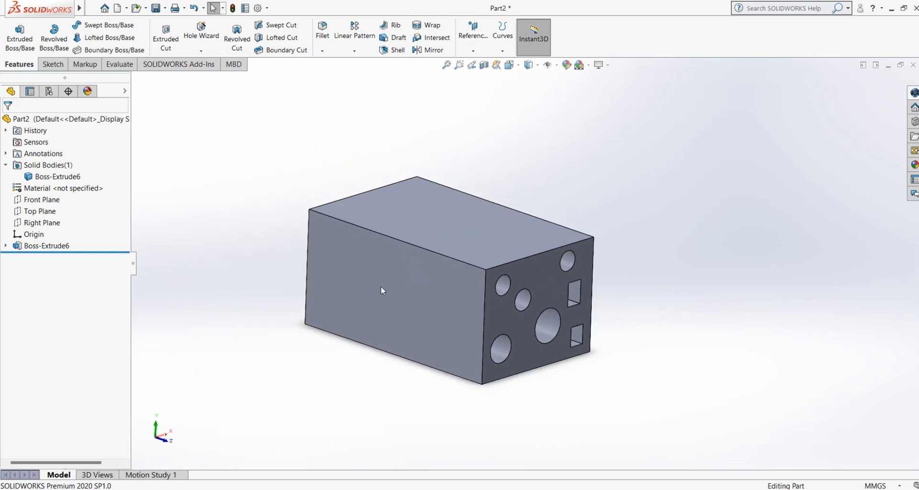
middle_drag(382, 289, 495, 294)
scroll(500, 293, down, 2)
scroll(499, 292, up, 2)
mouse_move(498, 237)
middle_down()
mouse_move(467, 281)
mouse_move(519, 294)
mouse_move(594, 265)
mouse_move(635, 293)
mouse_move(489, 287)
middle_up()
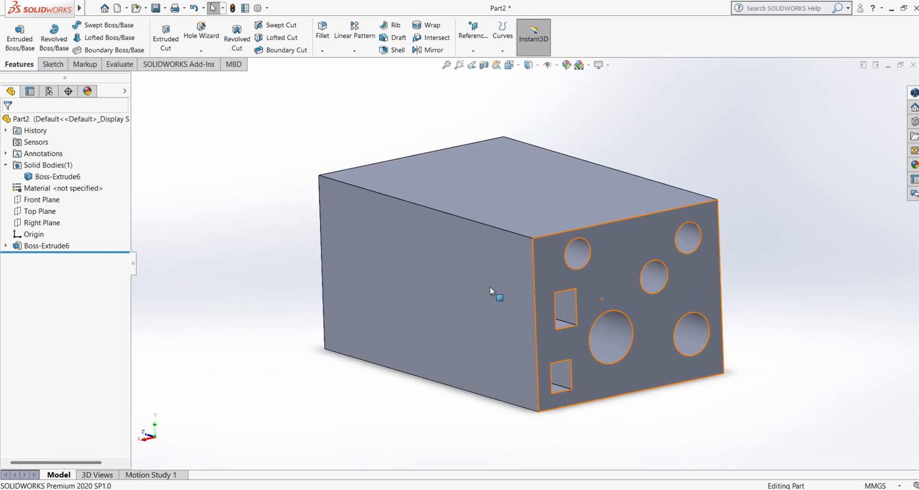
Delete the block's extrusion feature together with its absorbed sketch
click(5, 246)
click(47, 246)
right_click(46, 246)
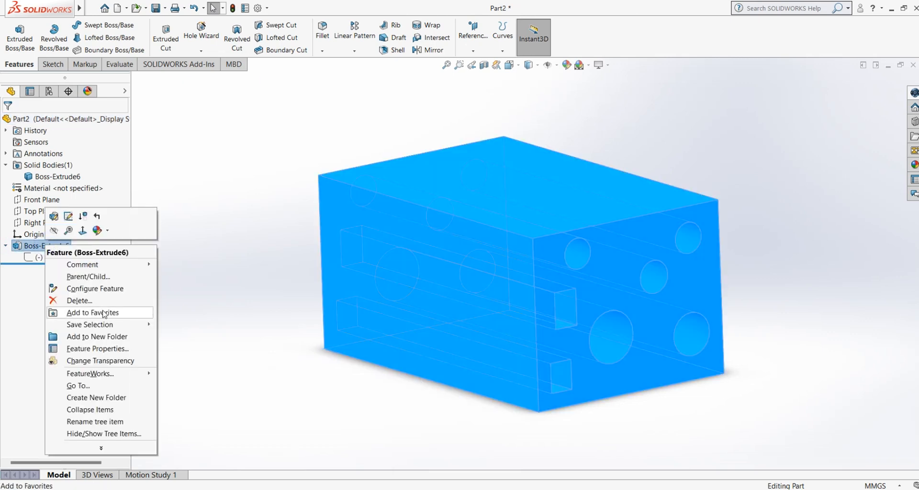
click(99, 304)
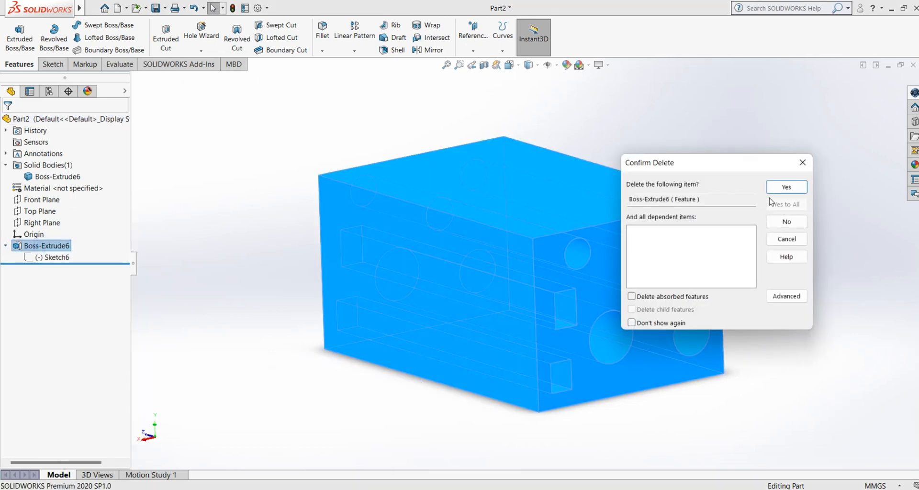
click(679, 299)
click(800, 187)
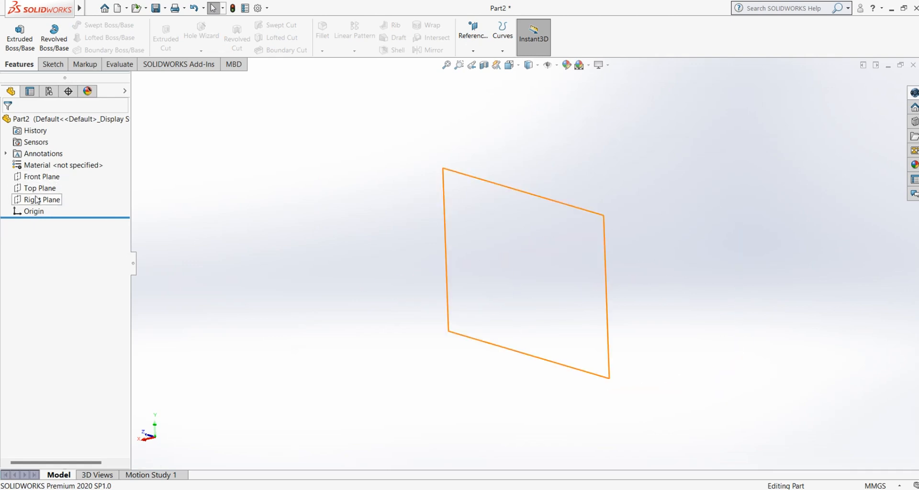
Start a sketch on the Right Plane and draw a circle about 171 mm in diameter centred on the origin
click(53, 62)
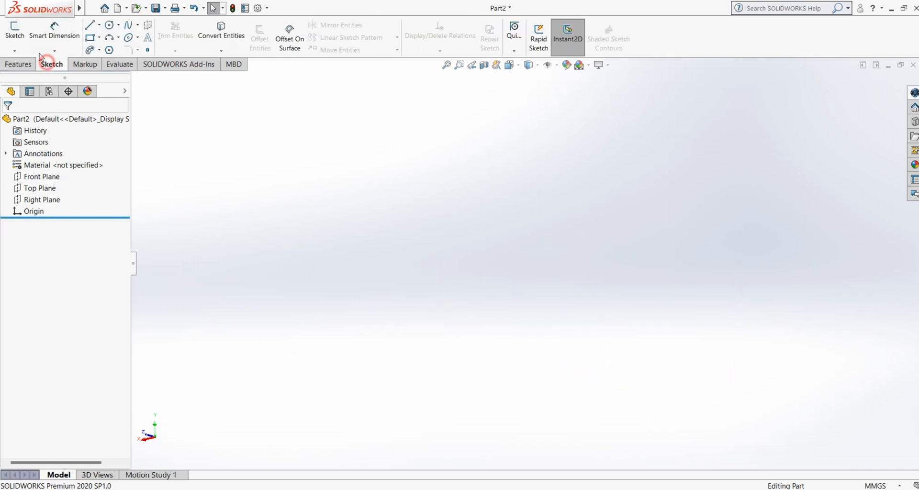
click(15, 31)
click(449, 182)
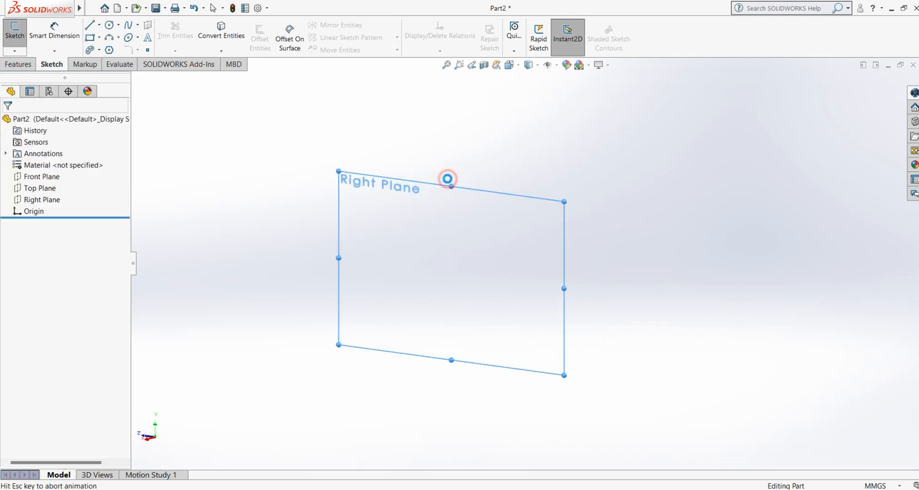
click(109, 25)
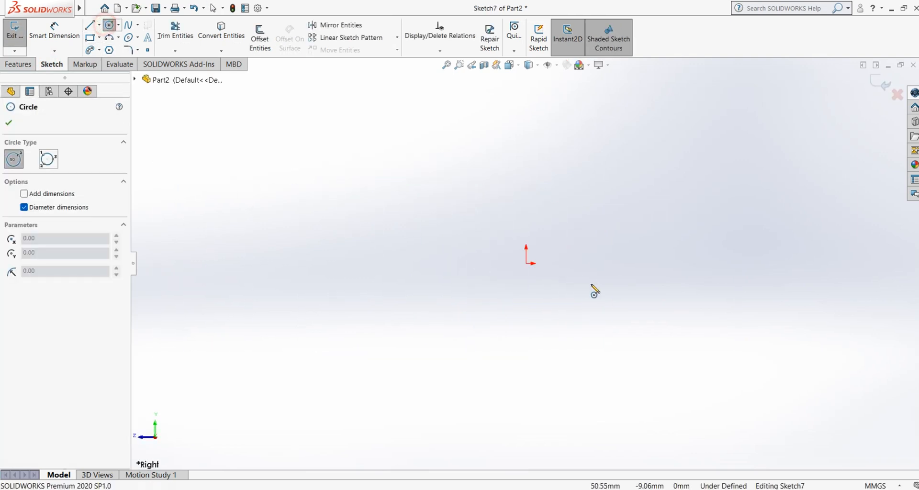
click(527, 263)
click(613, 383)
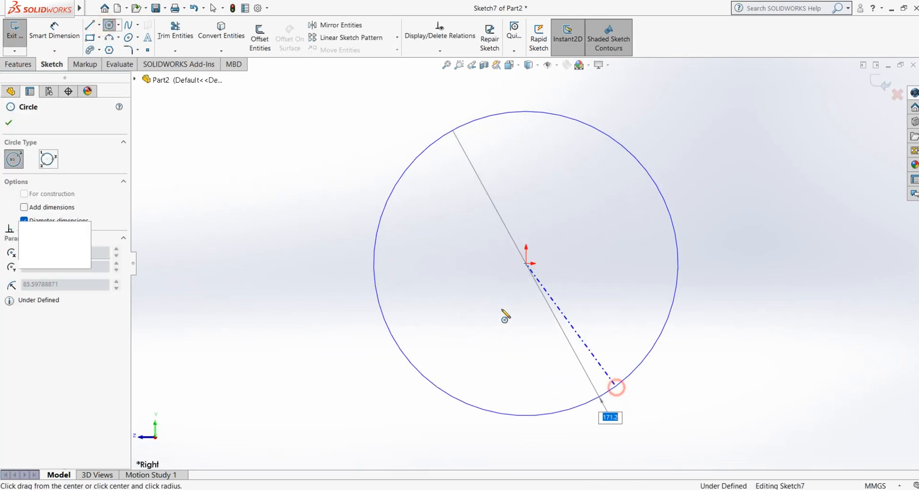
Draw two smaller circles concentric with the first, the larger about 142 mm in diameter, and exit the sketch
click(526, 263)
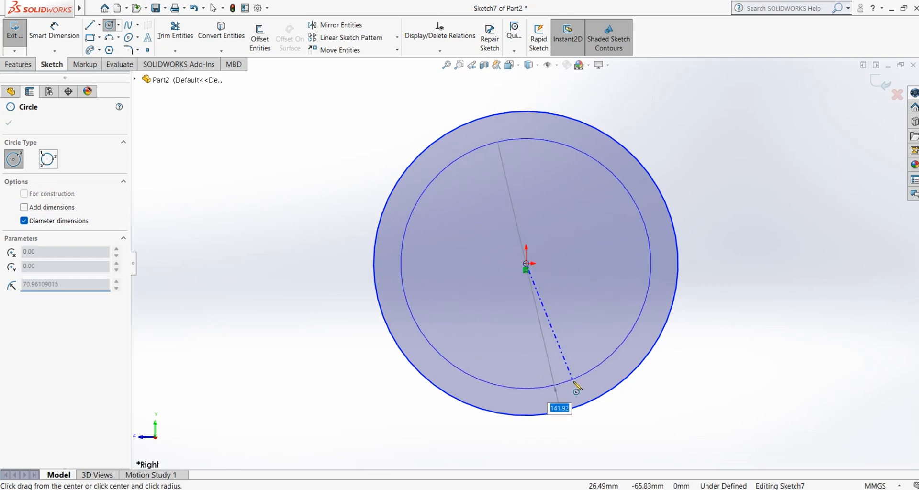
click(572, 381)
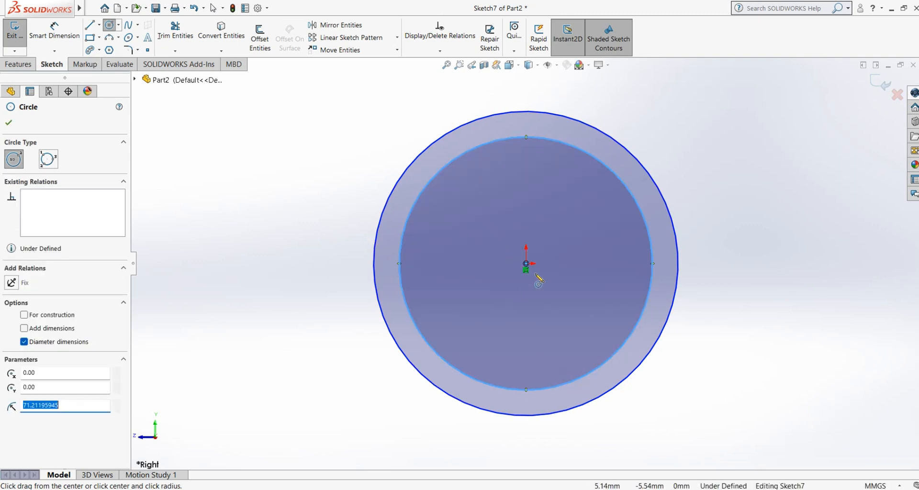
click(526, 264)
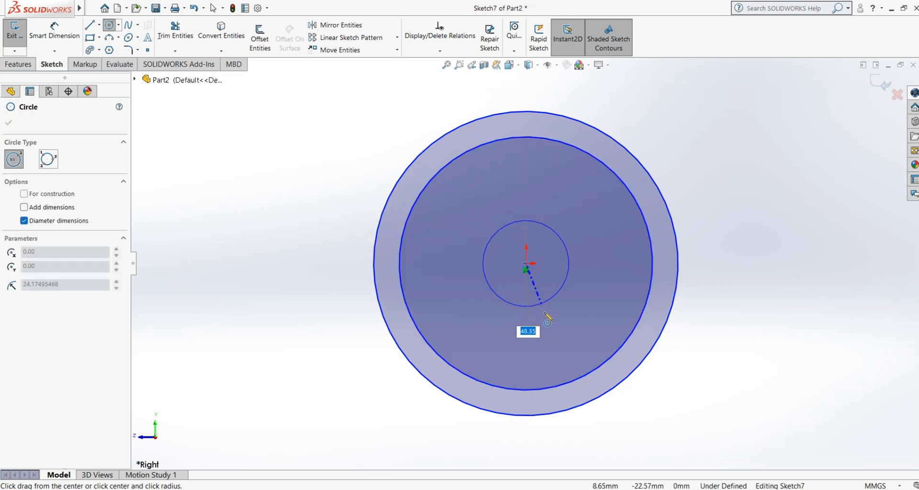
click(555, 351)
right_click(792, 236)
click(810, 246)
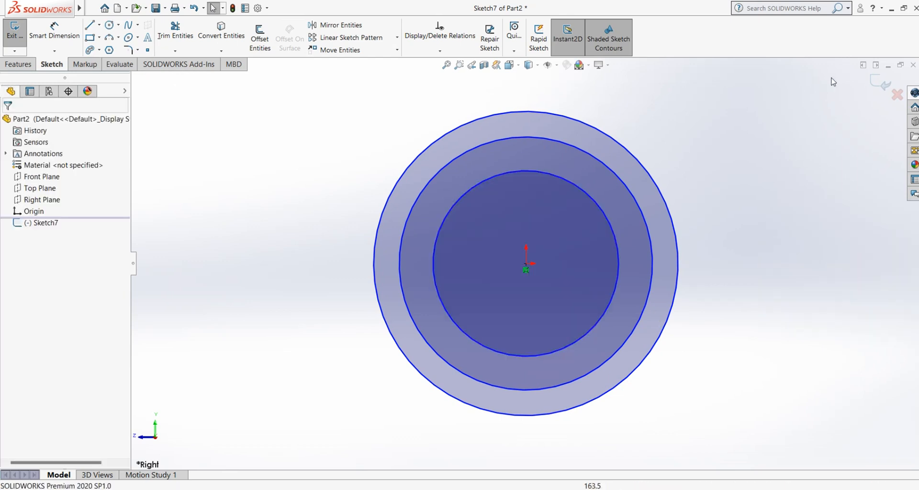
click(881, 89)
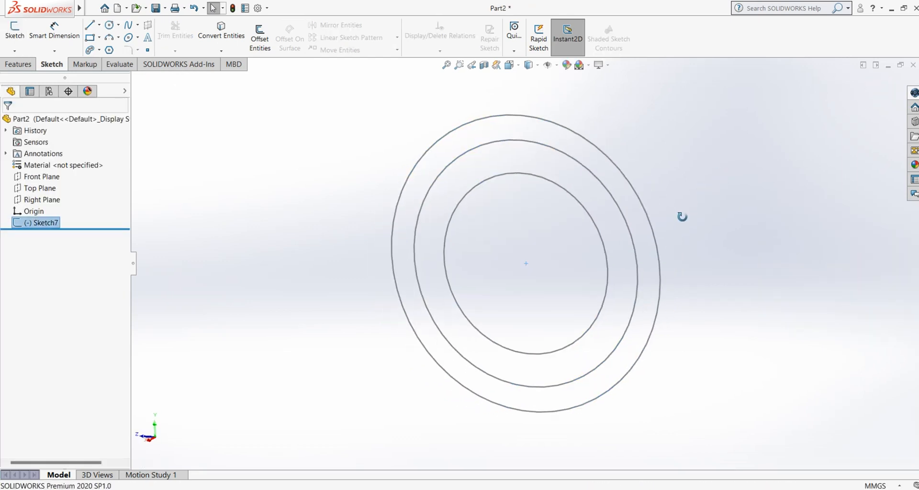
Try to extrude the sketch of three concentric circles
click(13, 65)
click(19, 36)
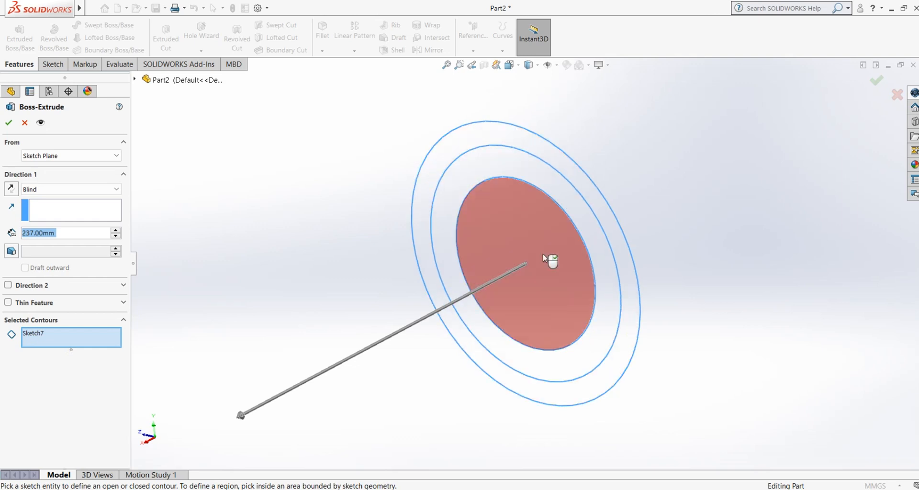
click(25, 123)
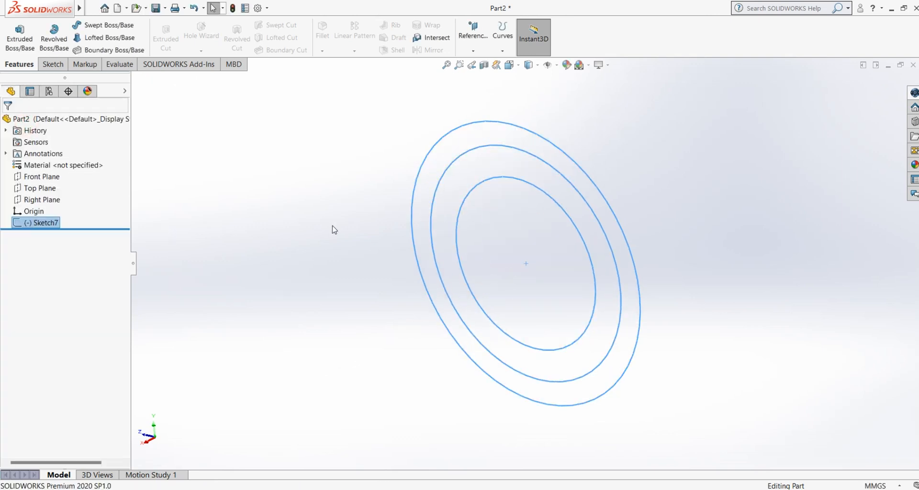